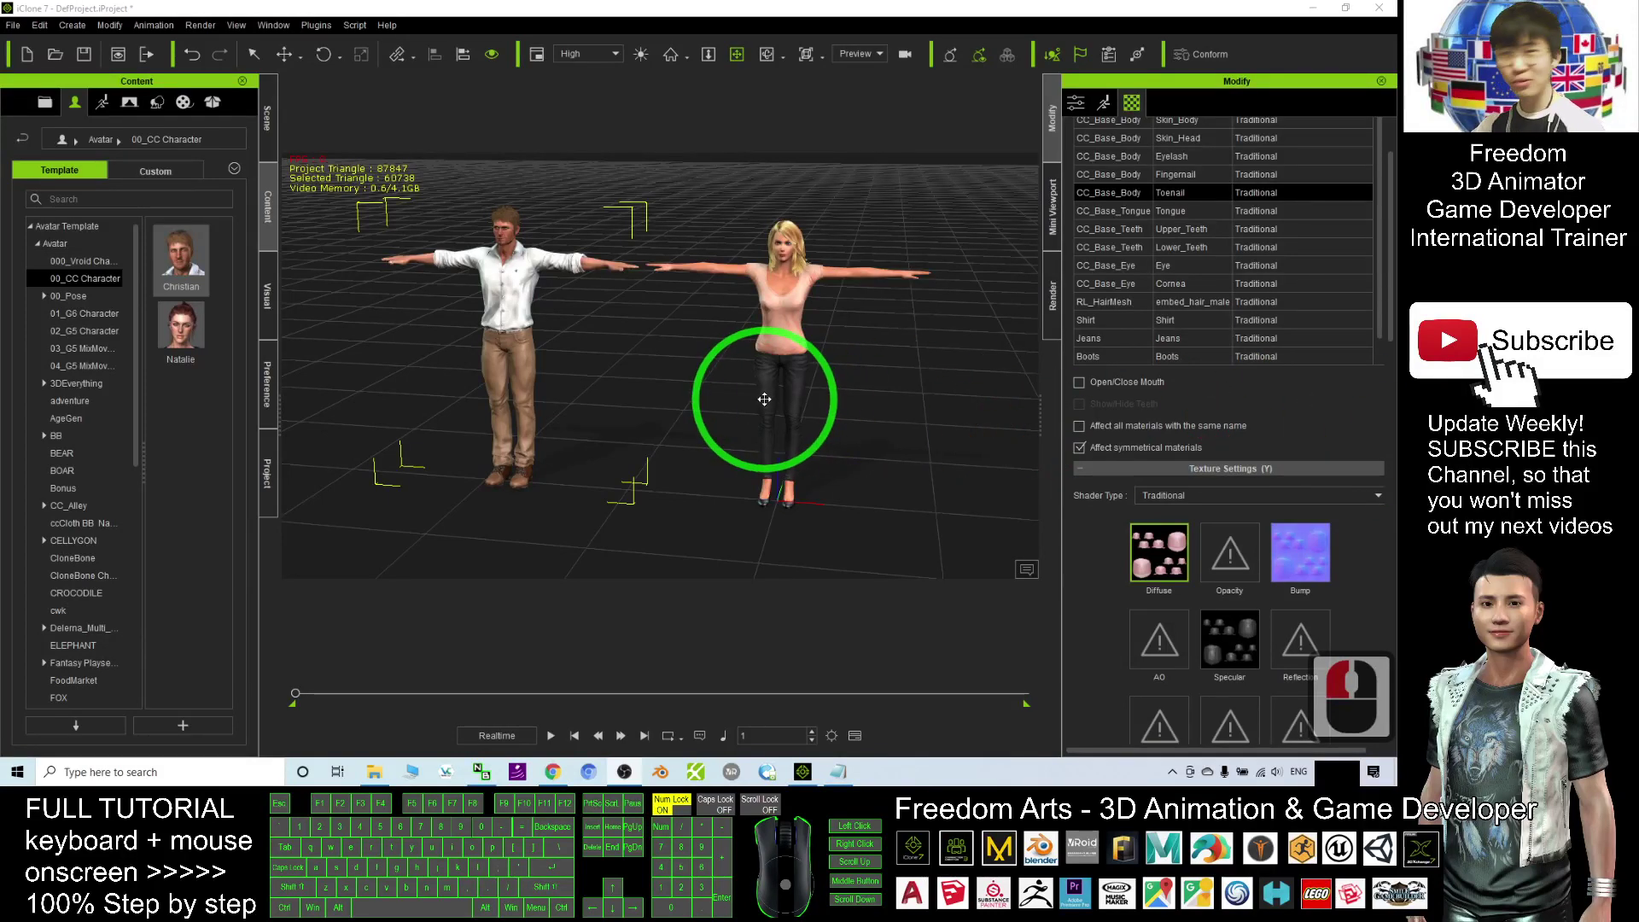
# Examine the male and female characters in the viewport from several angles, including a close view of the woman's shirt.
pyautogui.scroll(15, 767, 328)
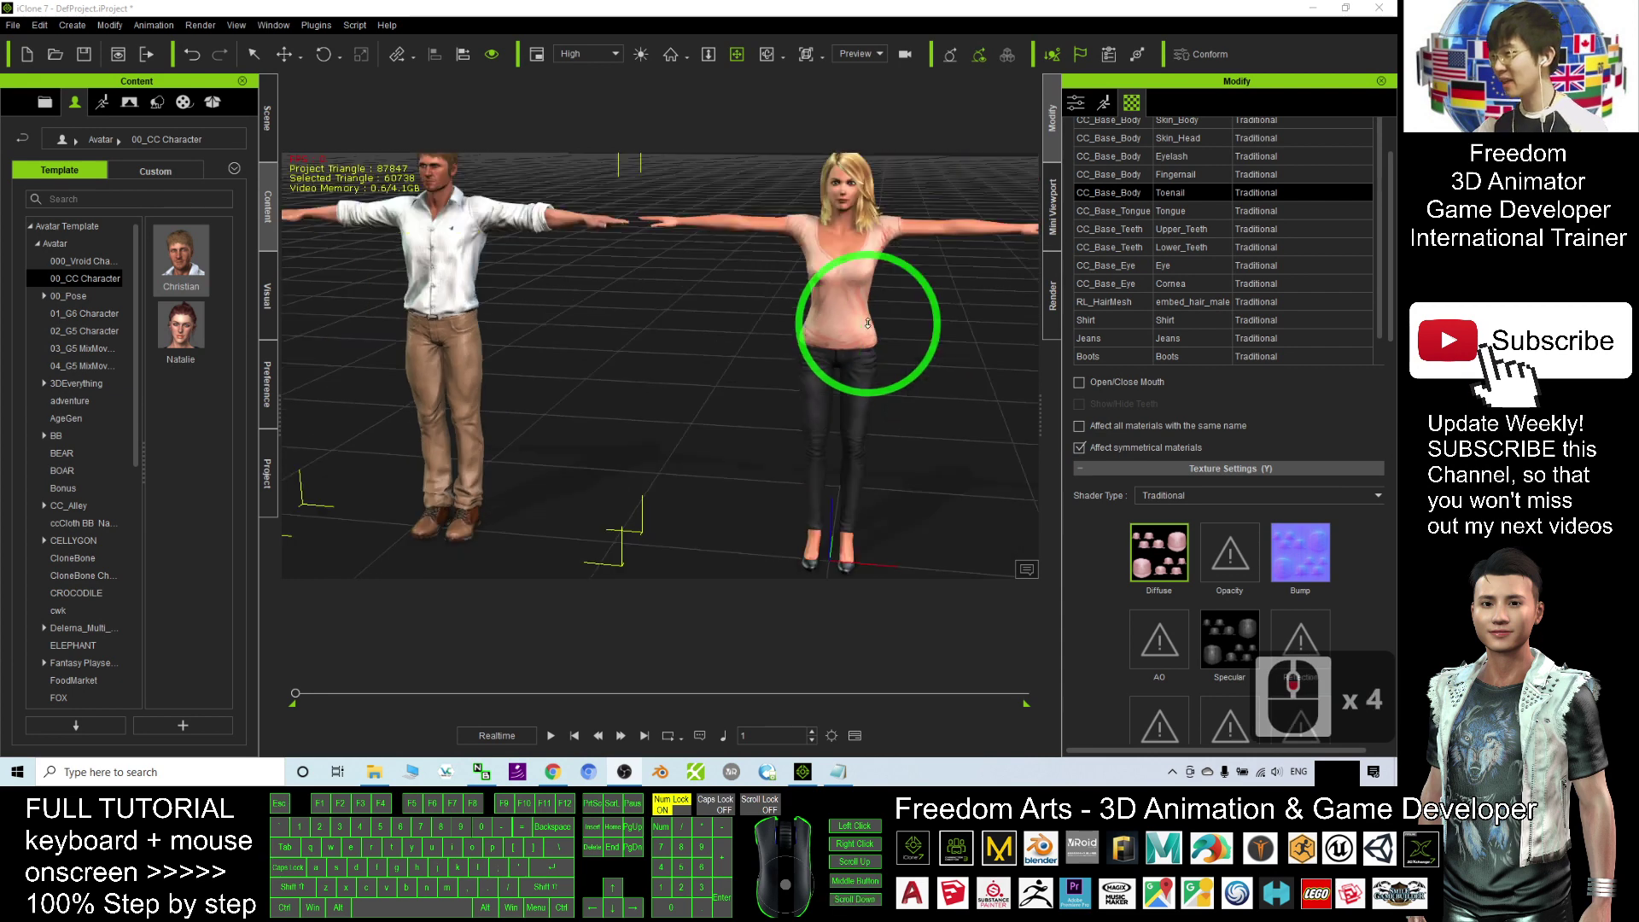
pyautogui.moveTo(470, 268); pyautogui.dragTo(514, 320)
pyautogui.press('c')
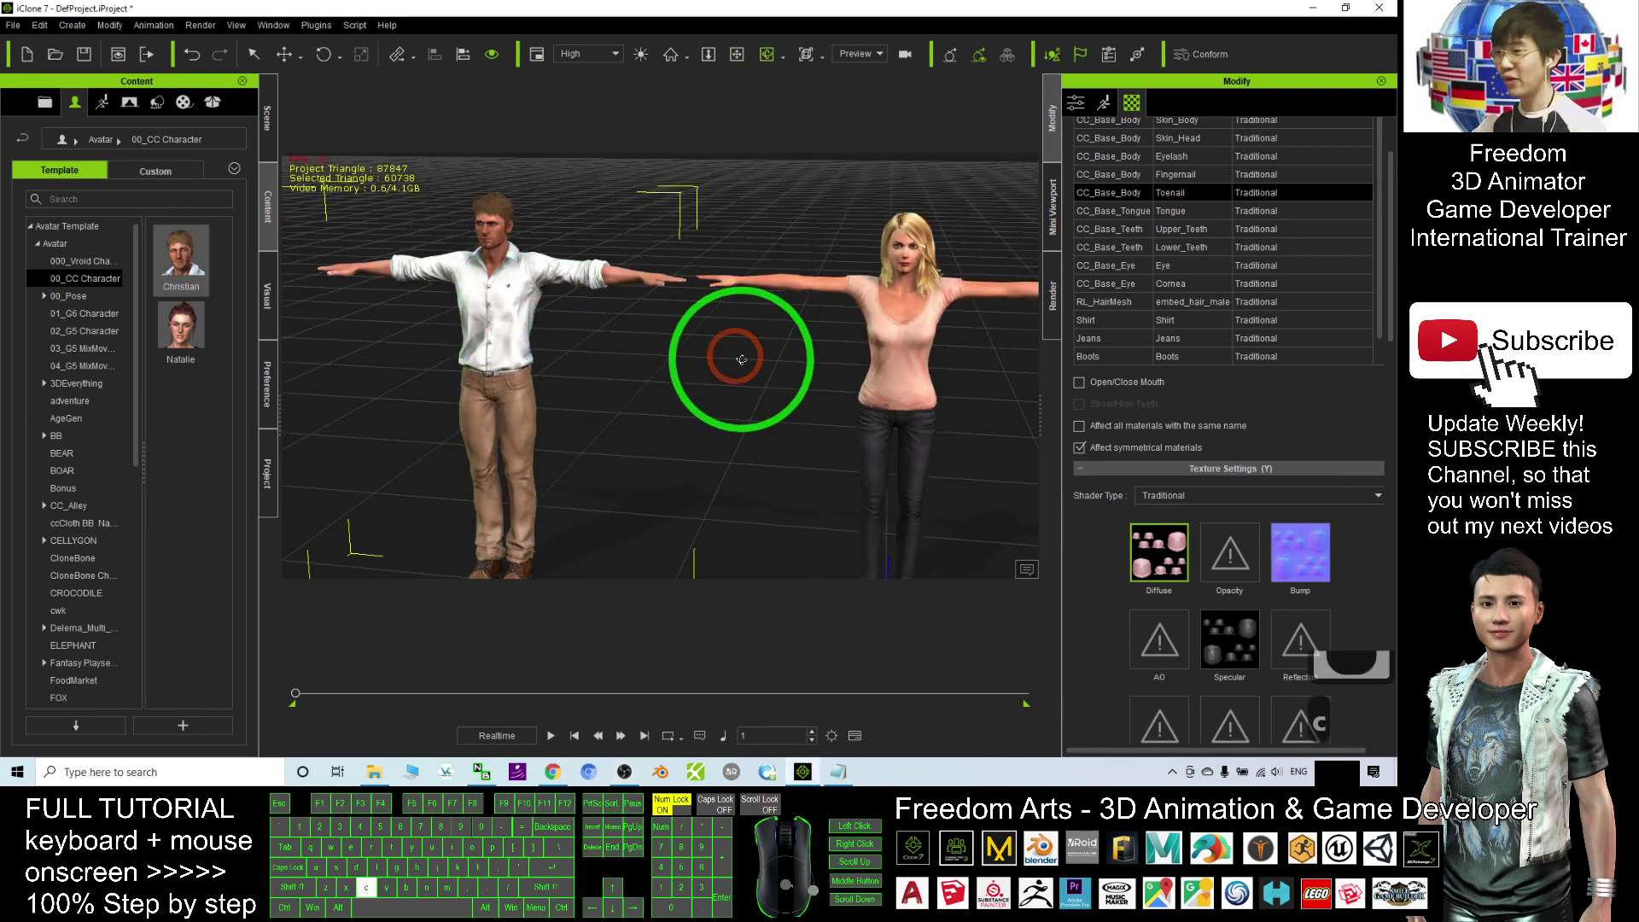
pyautogui.moveTo(739, 358); pyautogui.dragTo(720, 362)
pyautogui.moveTo(543, 387)
pyautogui.mouseDown(button='middle')
pyautogui.moveTo(512, 393)
pyautogui.moveTo(568, 384)
pyautogui.mouseUp(button='middle')
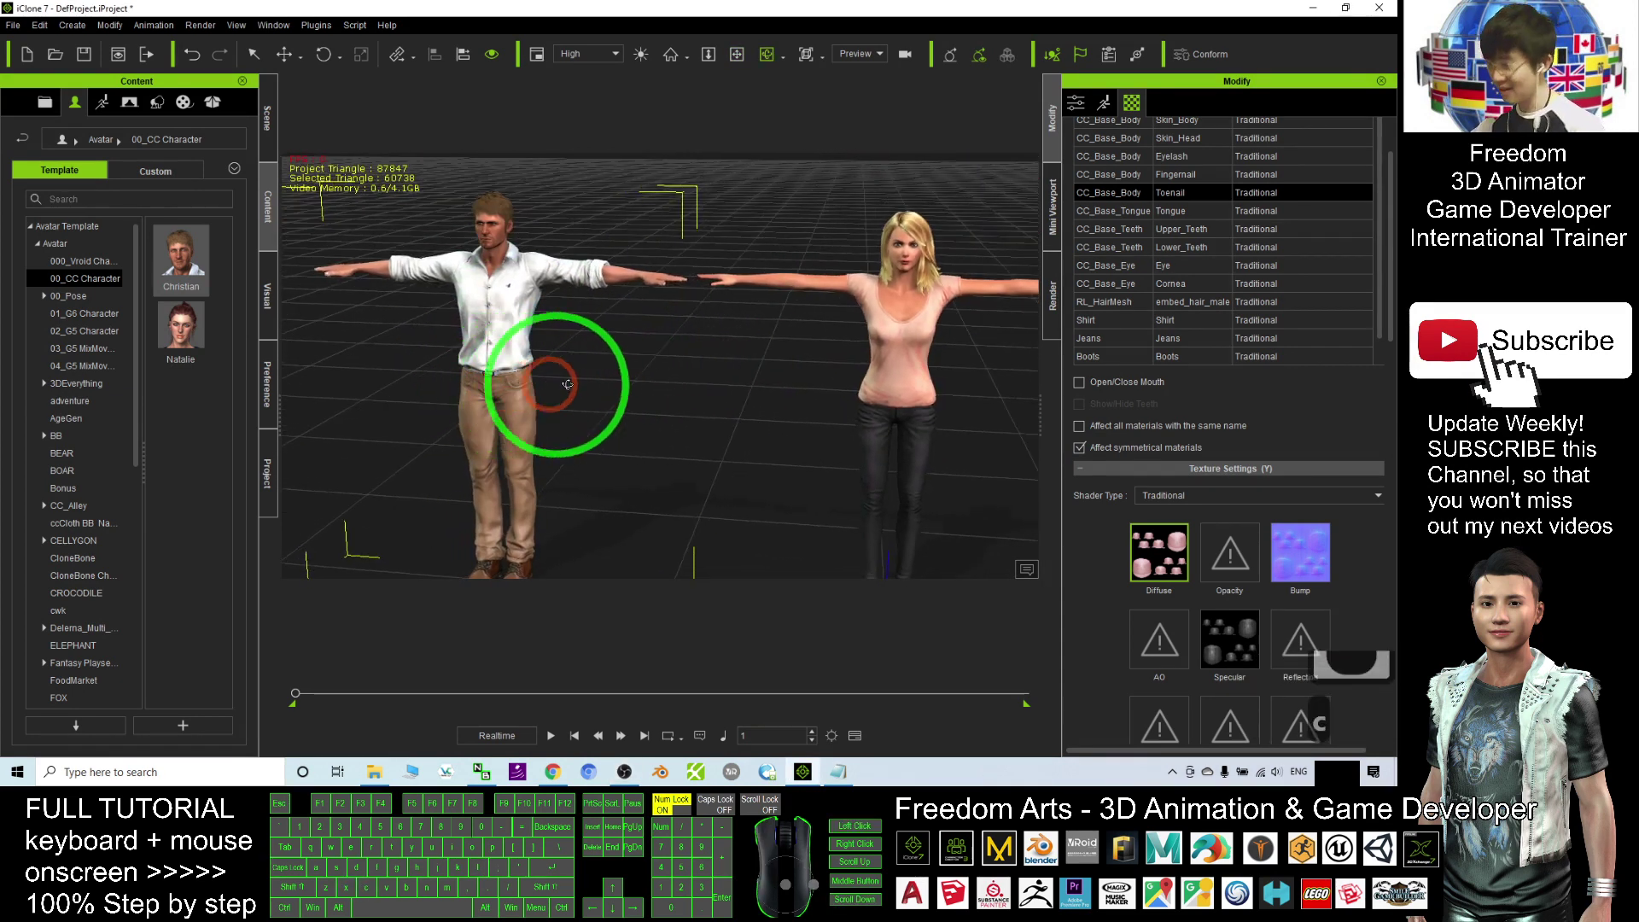
pyautogui.press('x')
pyautogui.moveTo(501, 428); pyautogui.dragTo(536, 410)
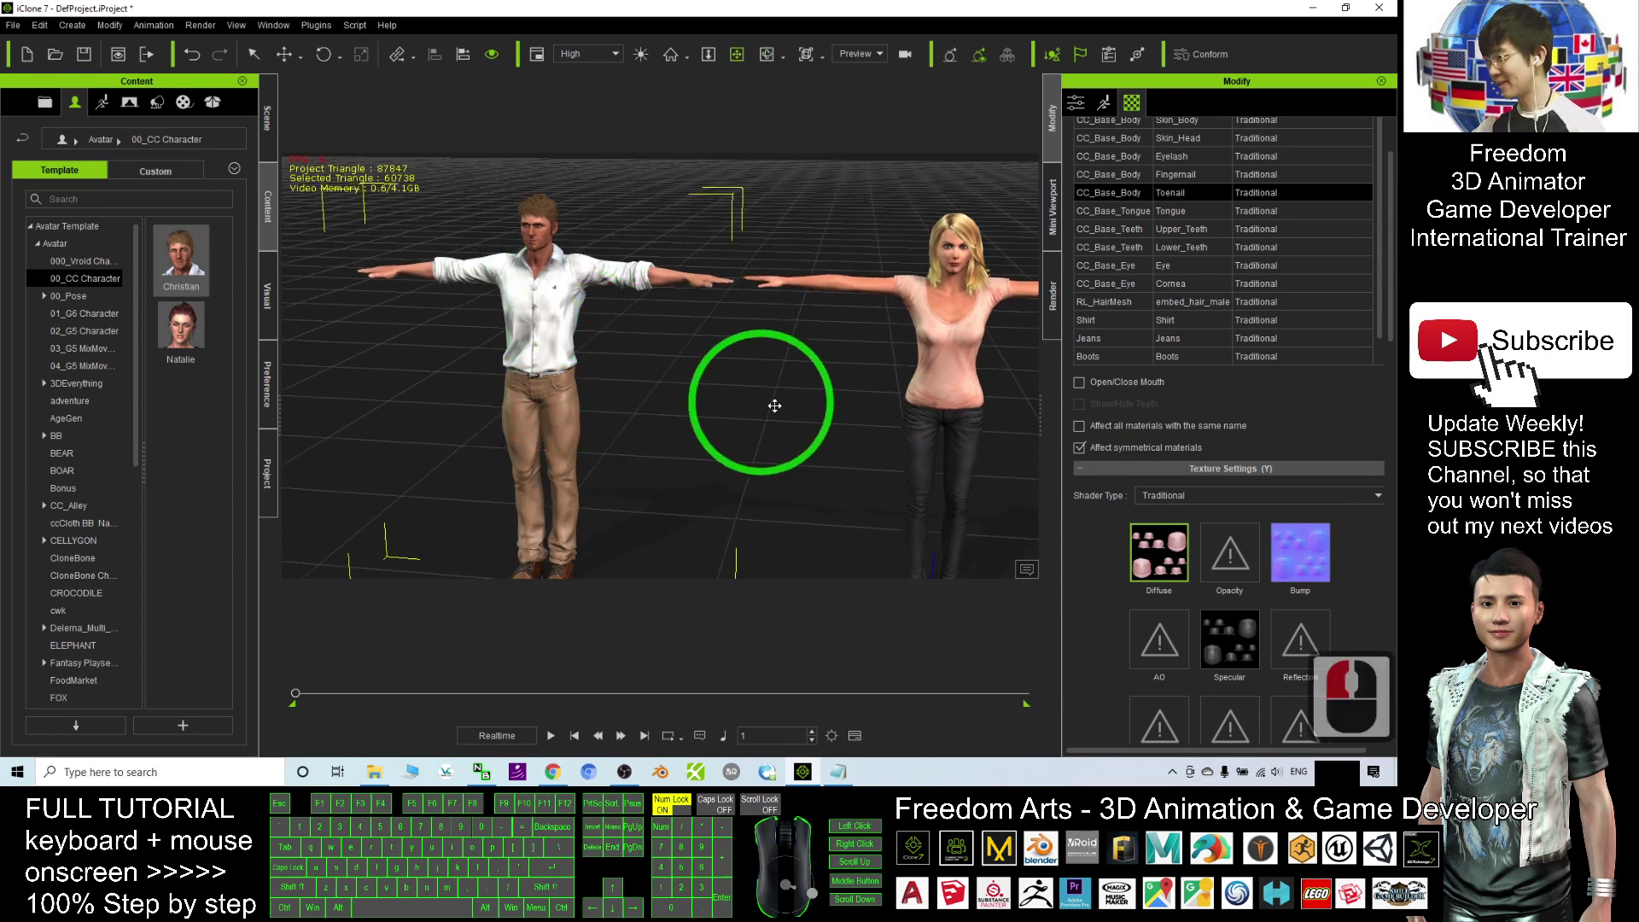
pyautogui.scroll(-2, 833, 397)
pyautogui.moveTo(902, 392); pyautogui.dragTo(722, 387)
pyautogui.scroll(8, 779, 359)
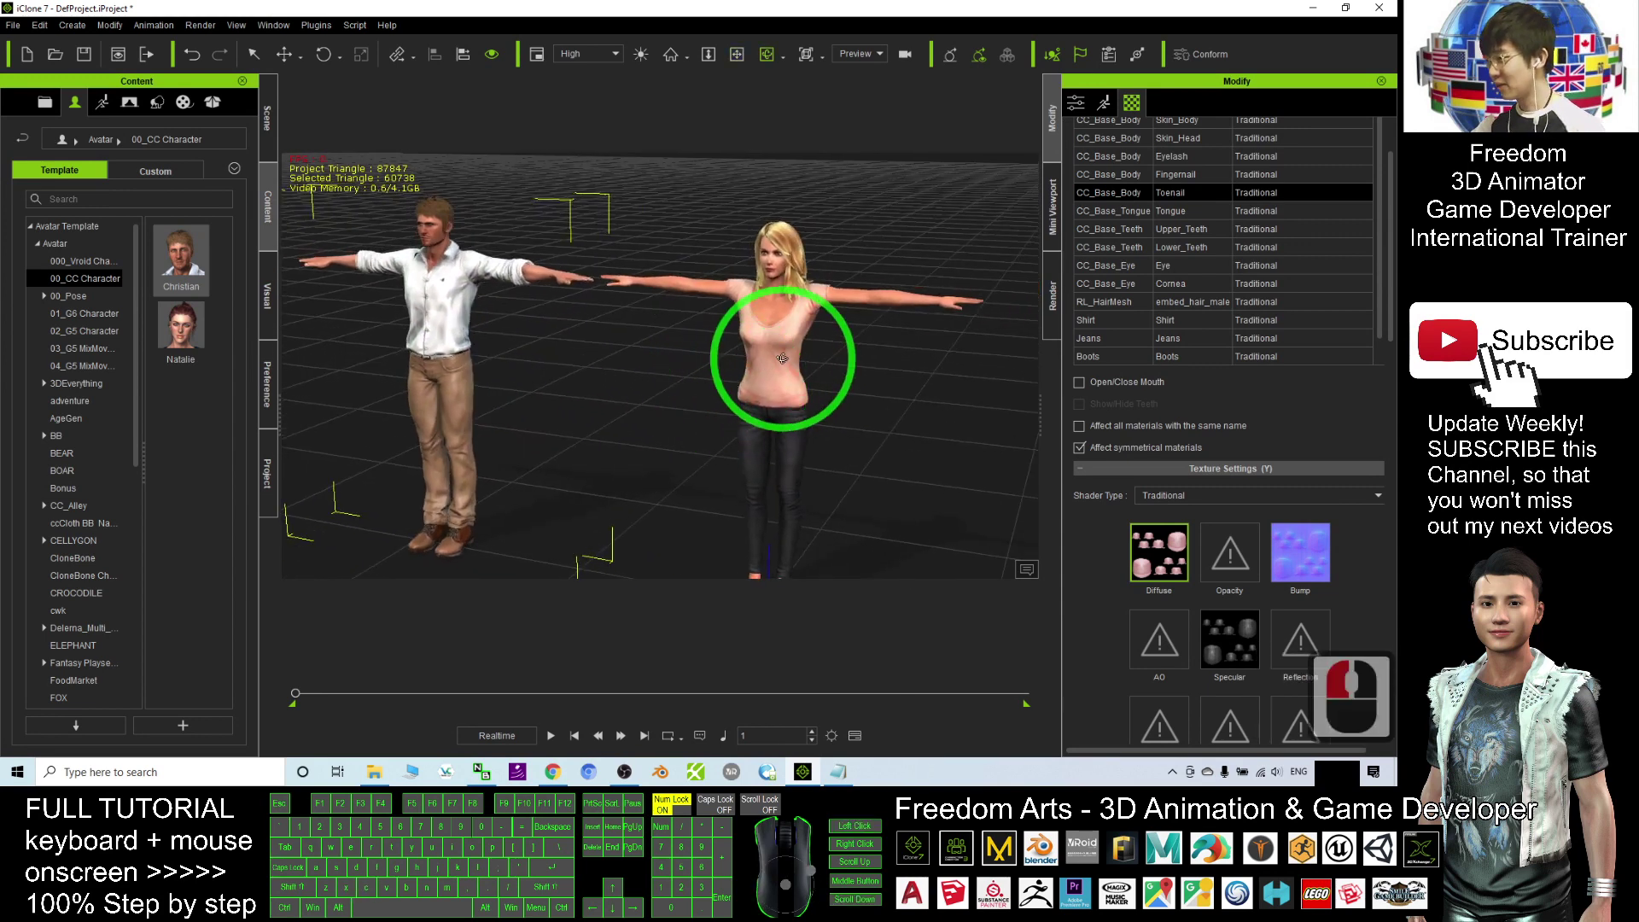
pyautogui.moveTo(854, 352); pyautogui.dragTo(878, 311)
pyautogui.scroll(-5, 821, 383)
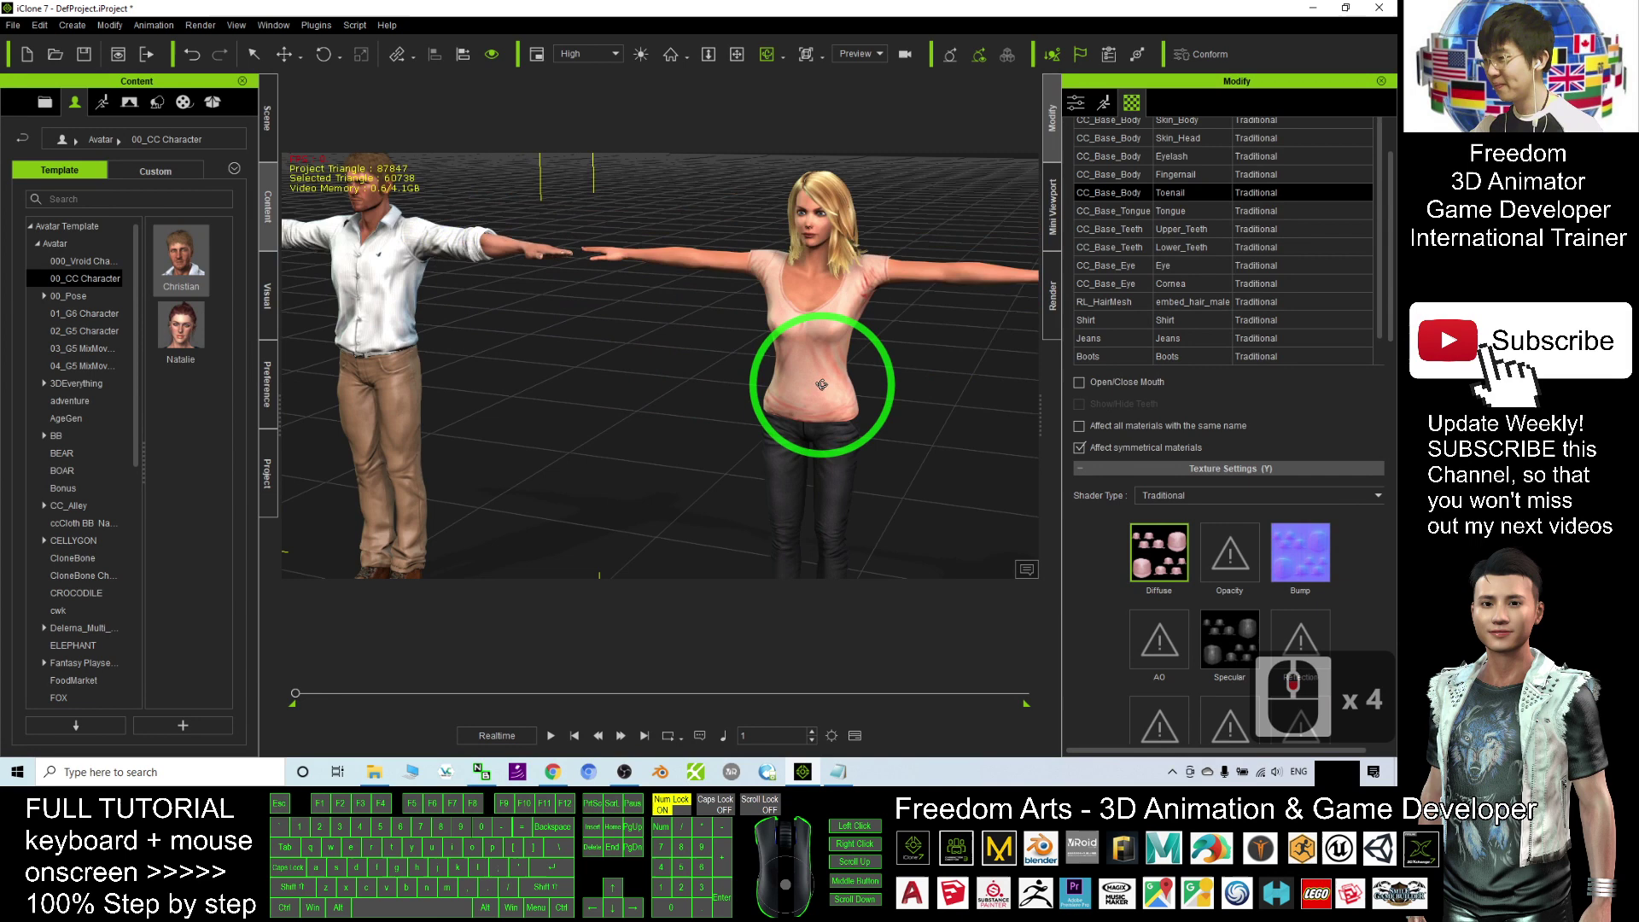
pyautogui.scroll(7, 804, 358)
pyautogui.press('x')
pyautogui.moveTo(873, 378); pyautogui.dragTo(751, 411)
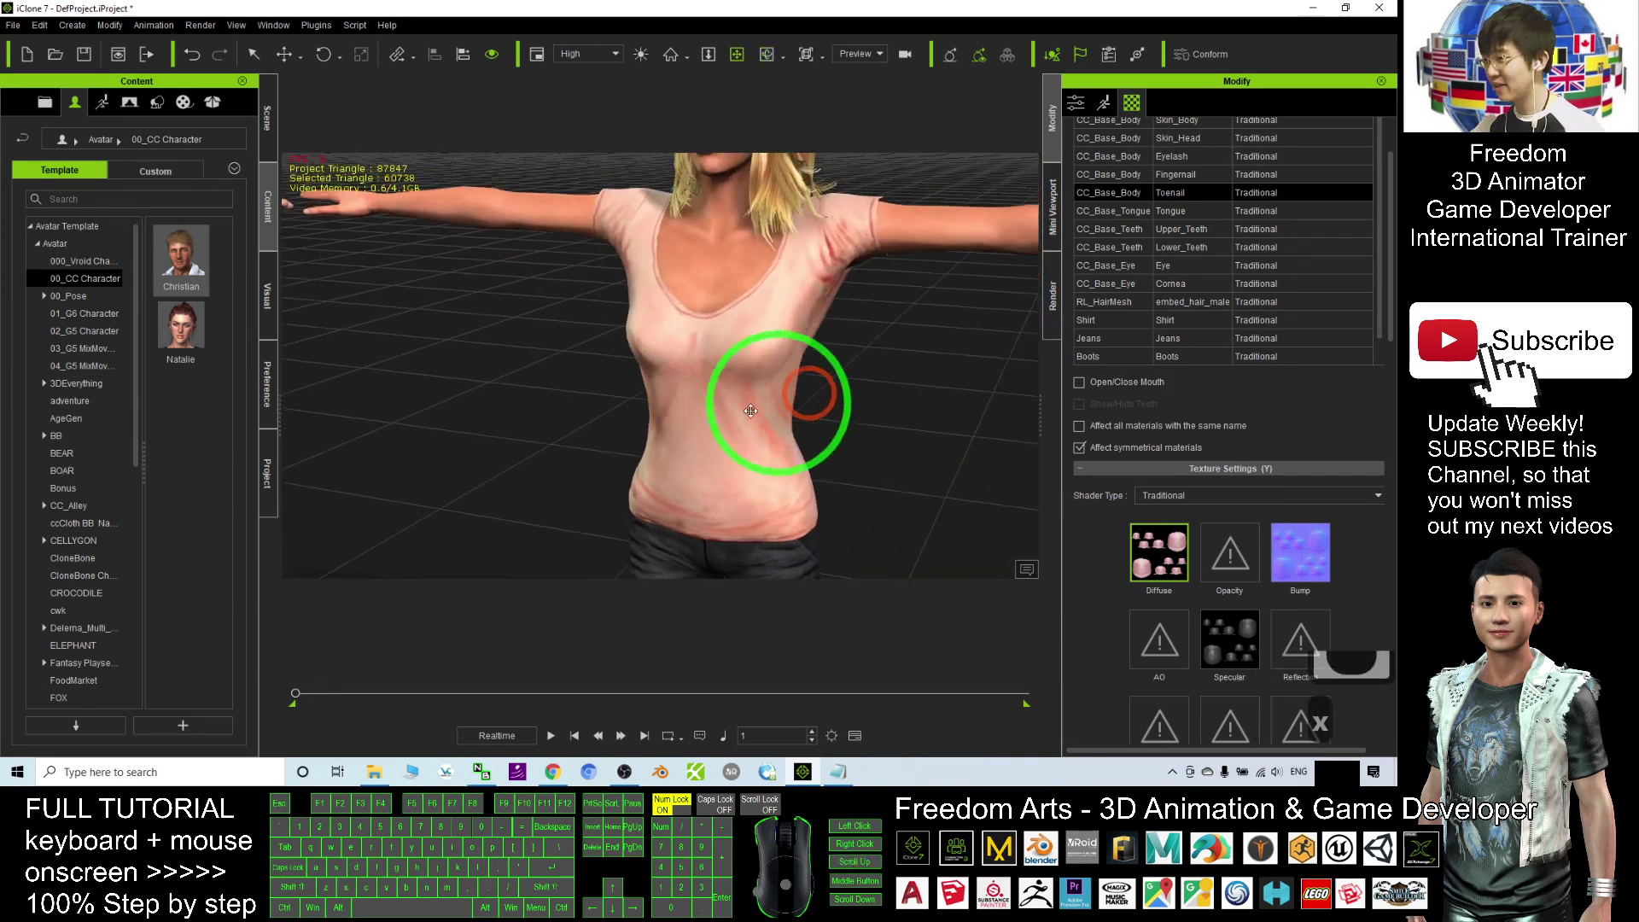
pyautogui.scroll(-4, 745, 401)
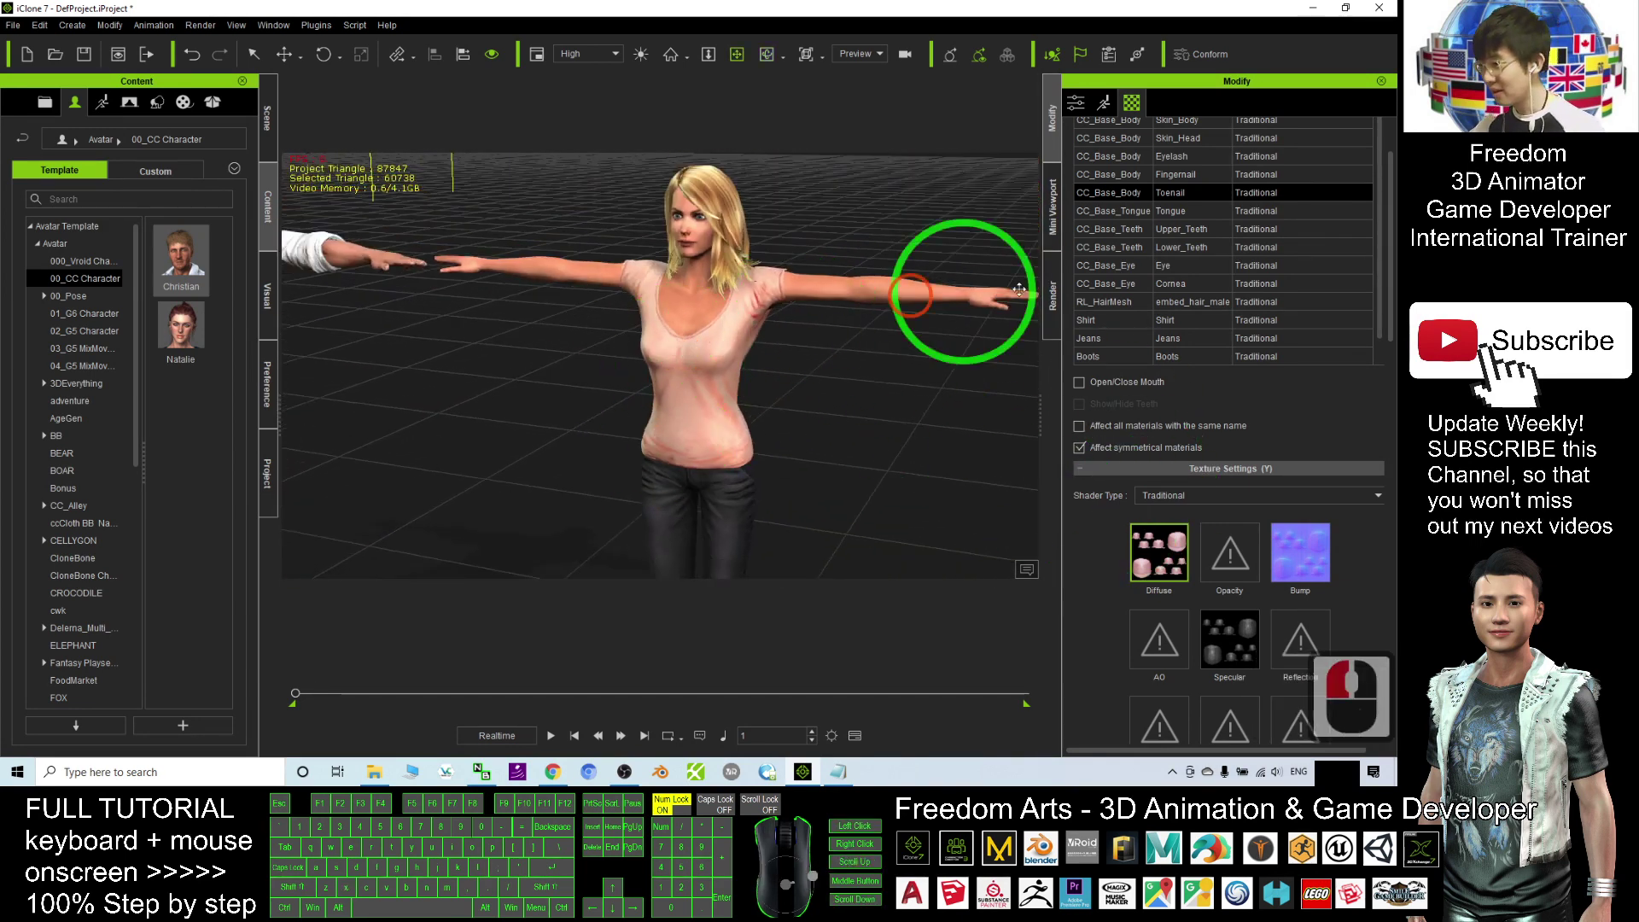
# Select the female character, find her RL_Upper material in the material list and preview its diffuse texture.
pyautogui.scroll(2, 1117, 178)
pyautogui.scroll(2, 1251, 224)
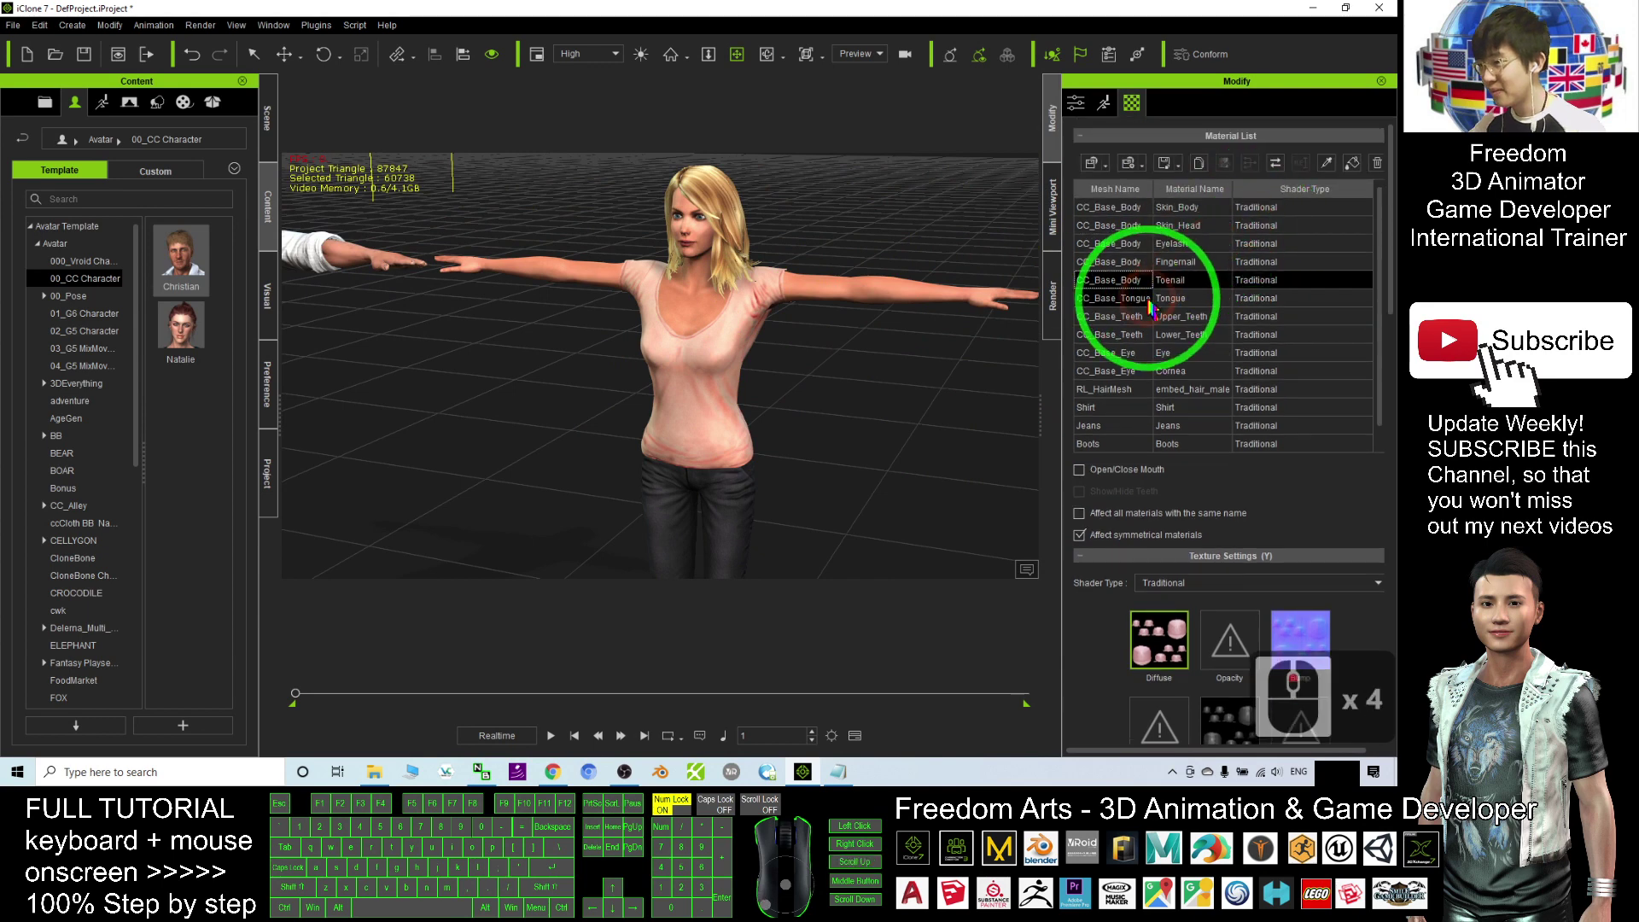
pyautogui.doubleClick(704, 277)
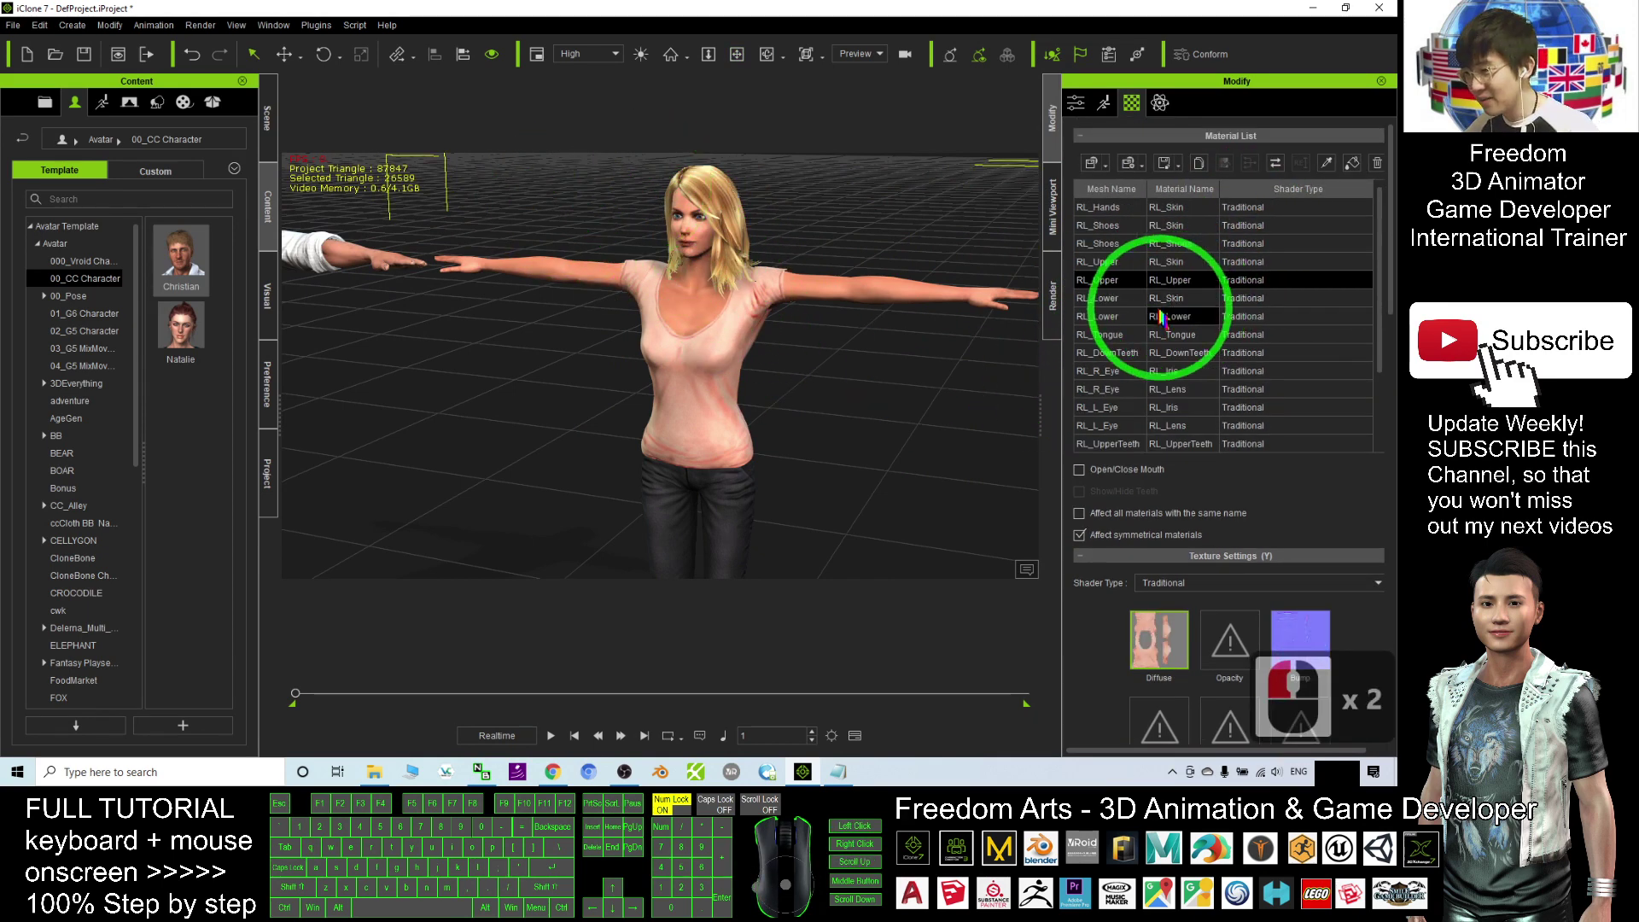
pyautogui.scroll(-3, 1119, 388)
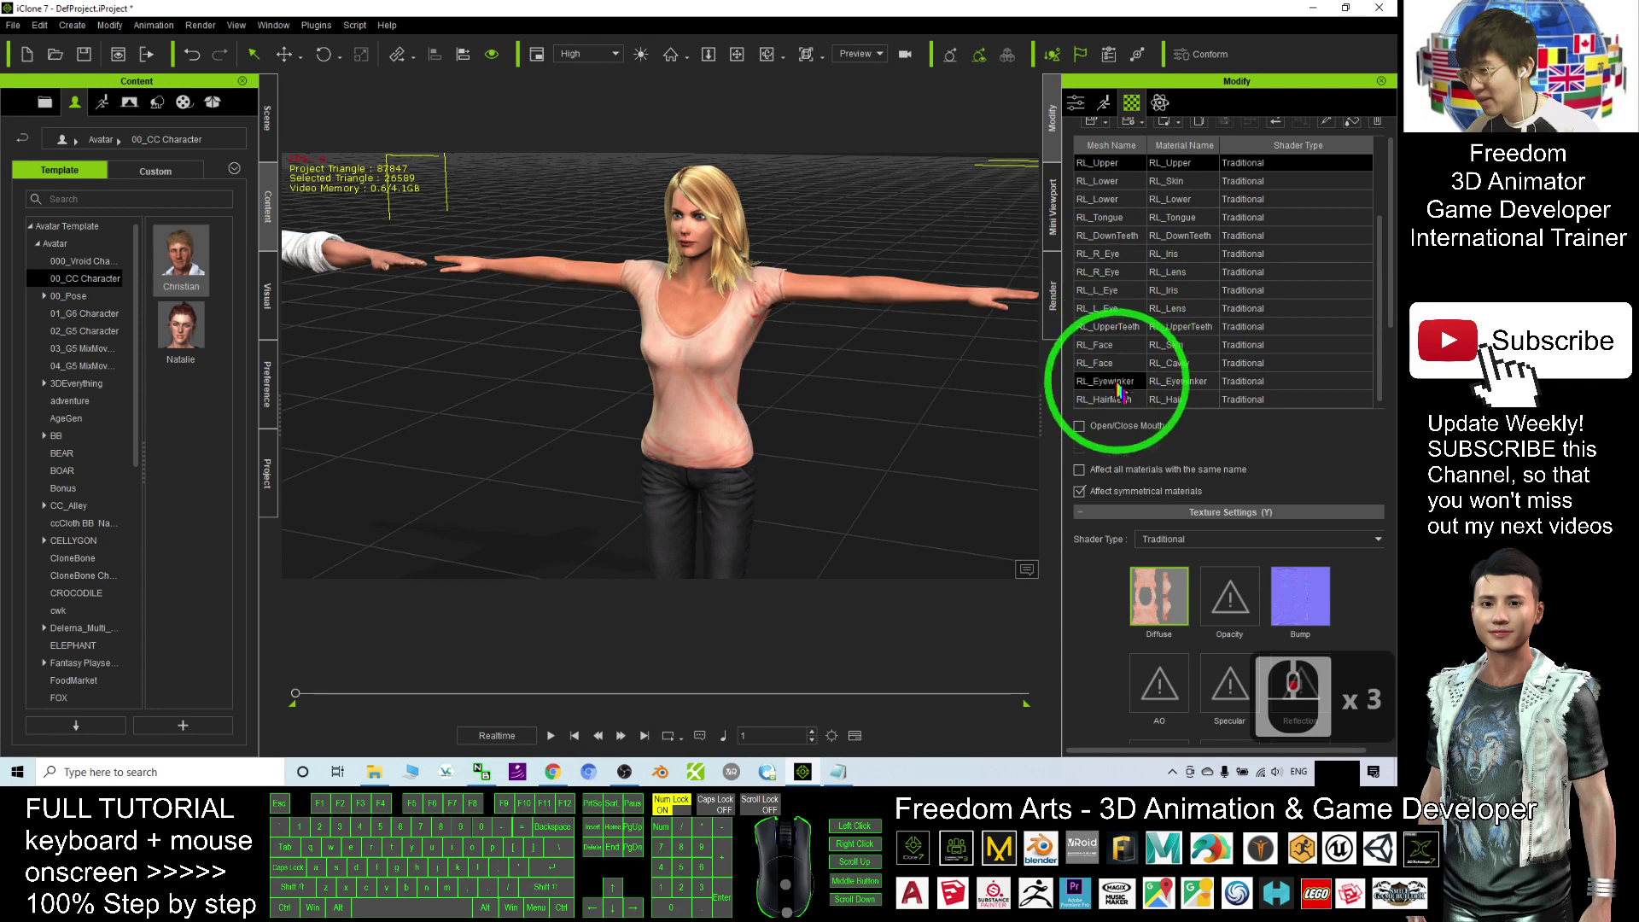
pyautogui.click(1110, 326)
pyautogui.scroll(3, 1112, 274)
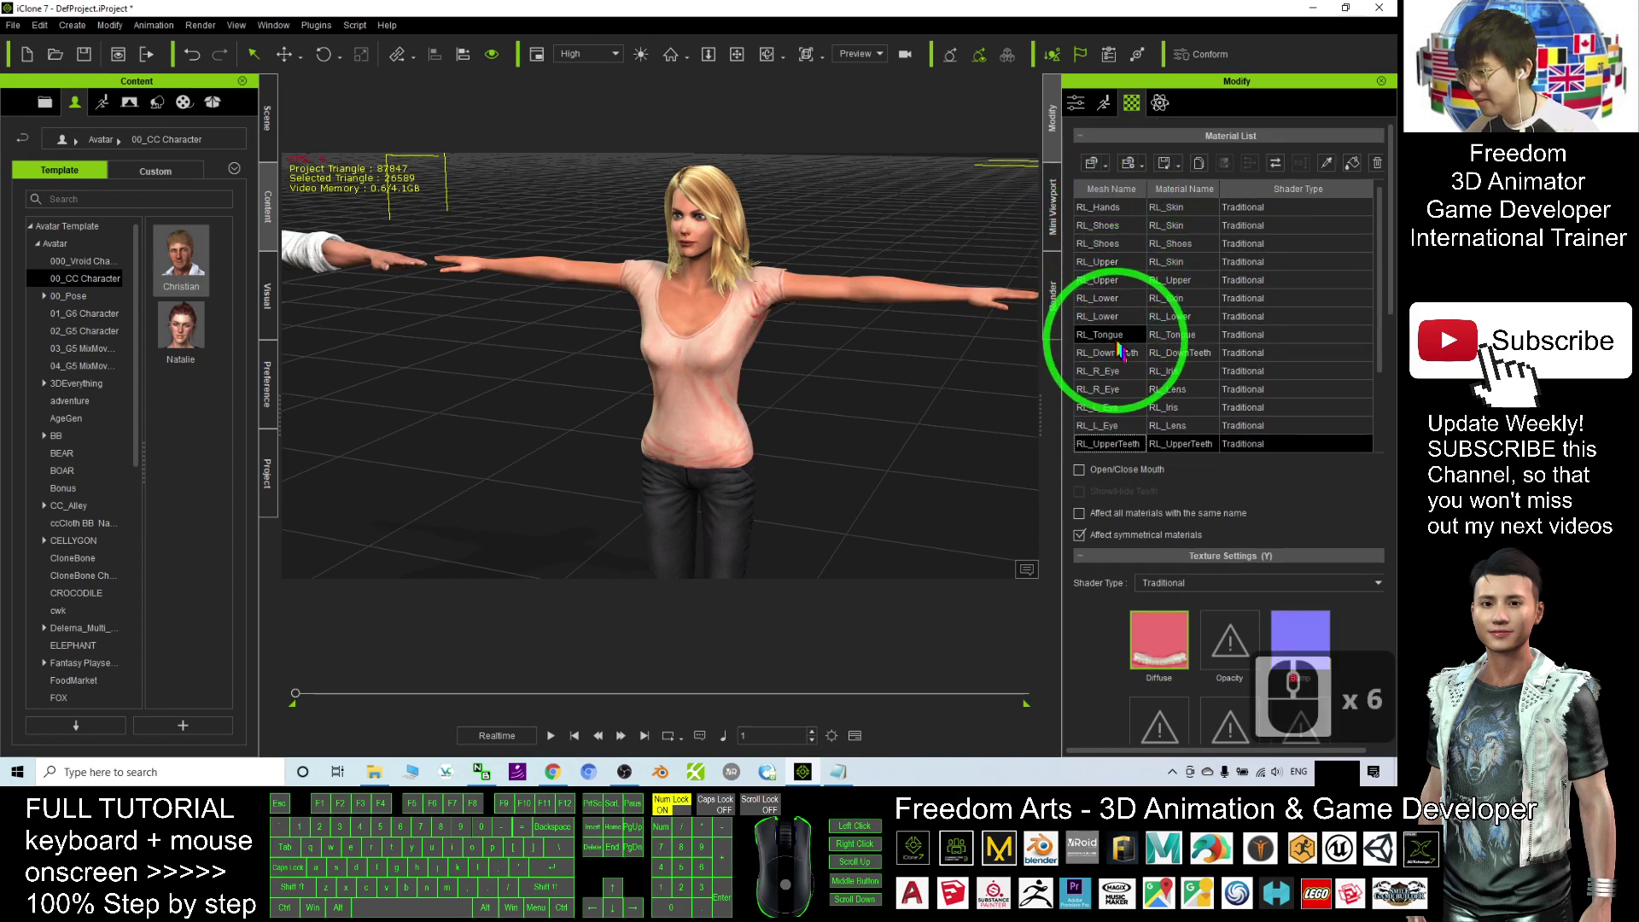
pyautogui.scroll(-2, 1118, 346)
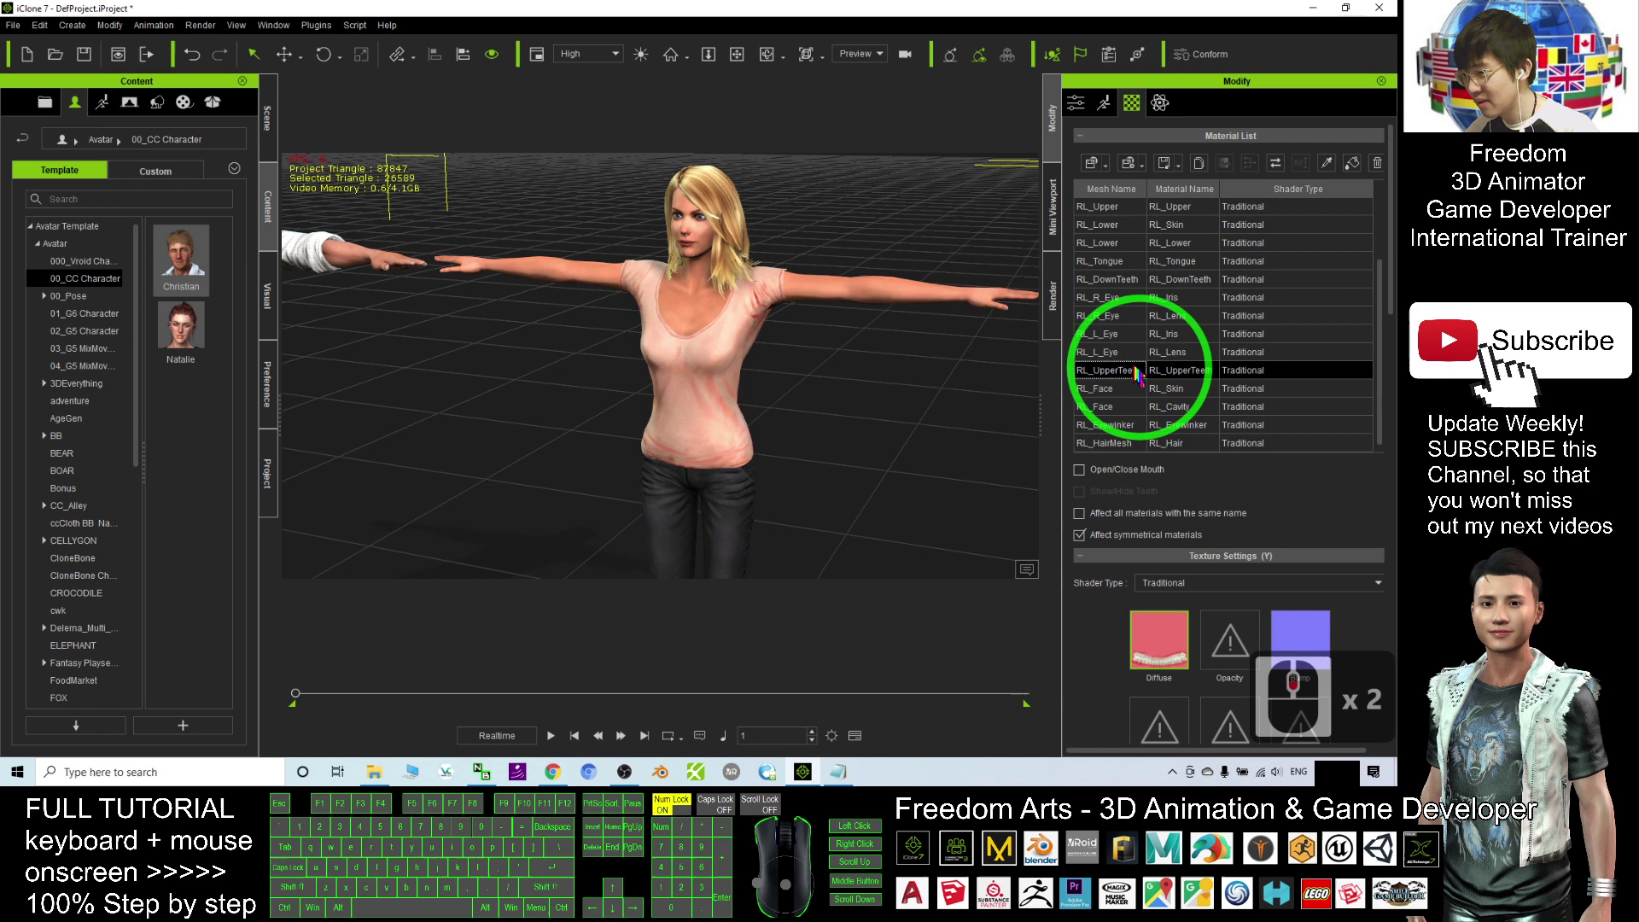
pyautogui.scroll(3, 1109, 324)
pyautogui.scroll(-5, 1109, 324)
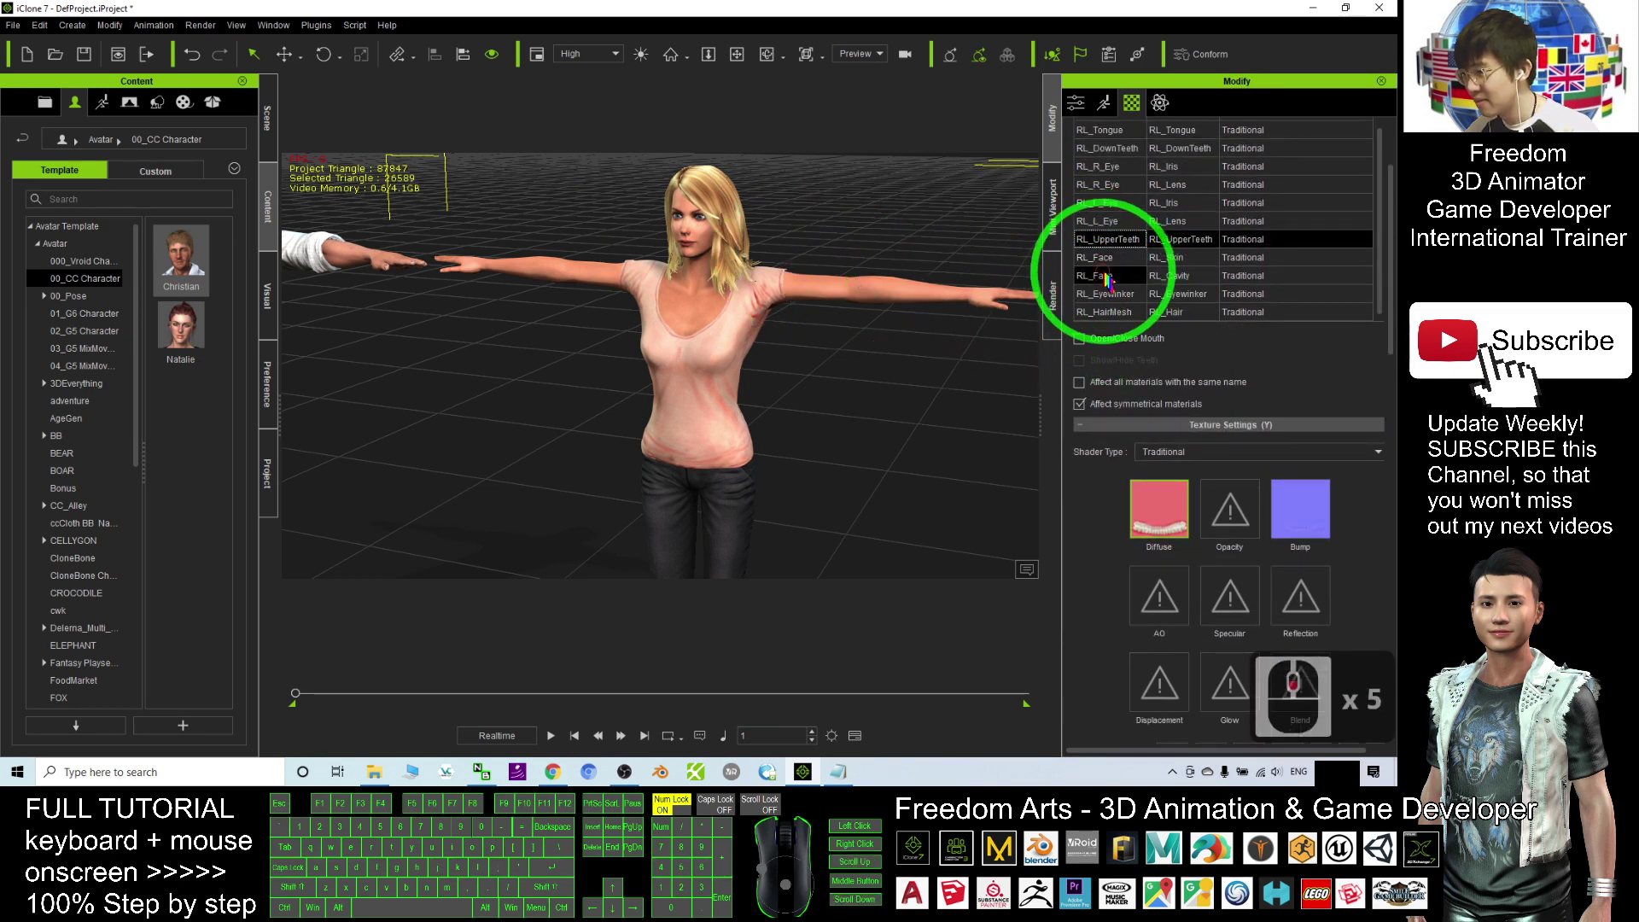
pyautogui.scroll(4, 1109, 273)
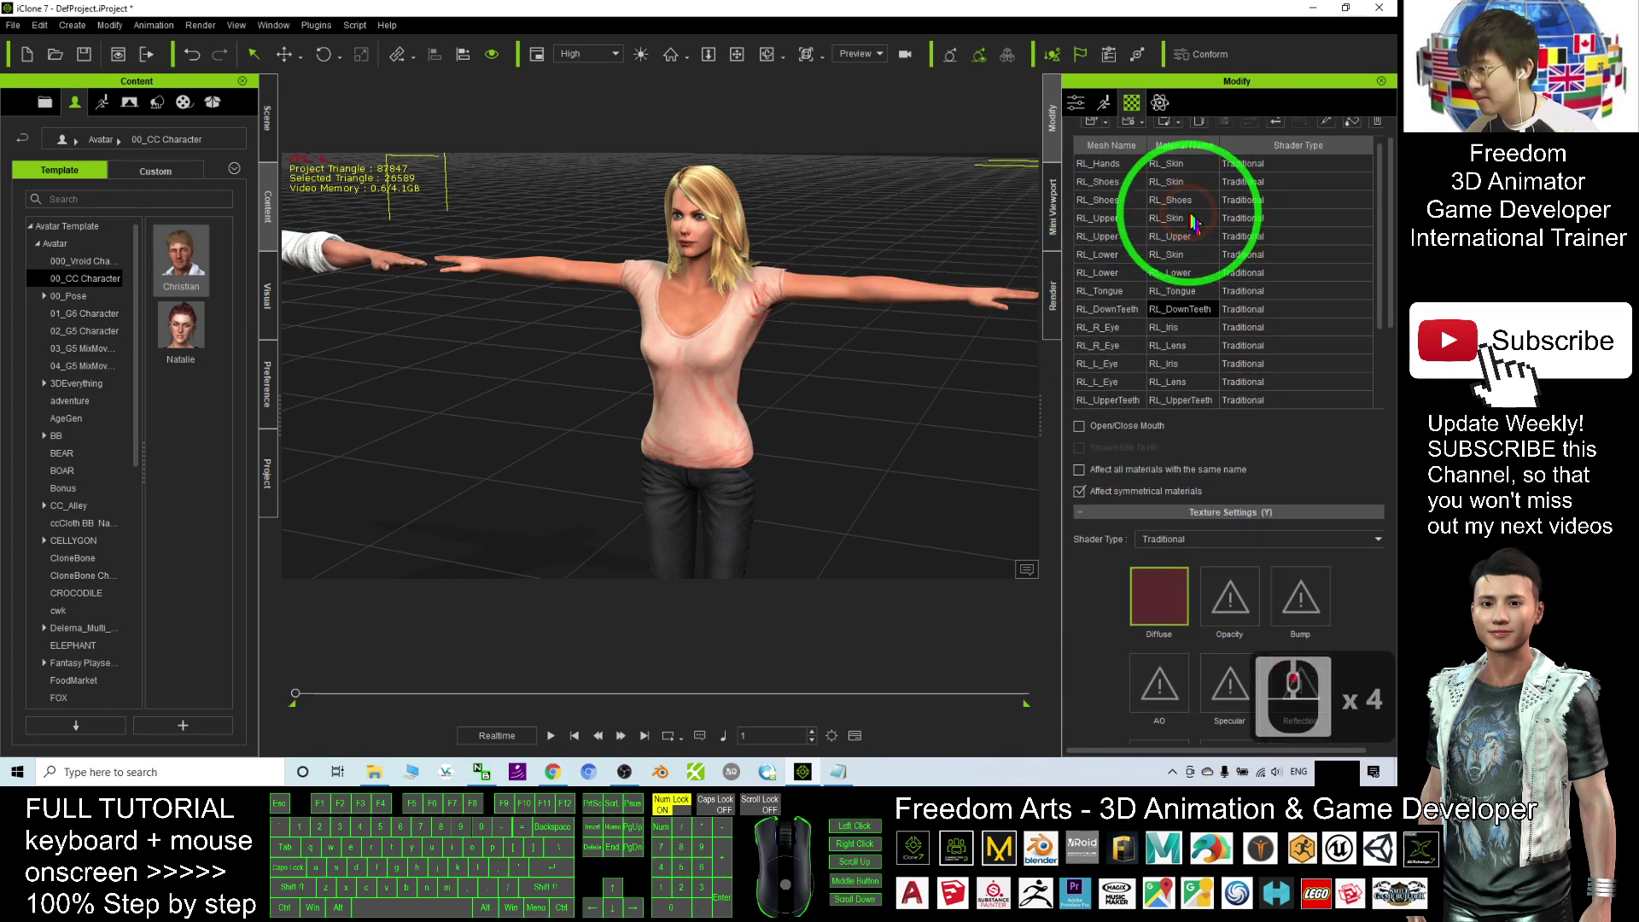
pyautogui.click(1105, 236)
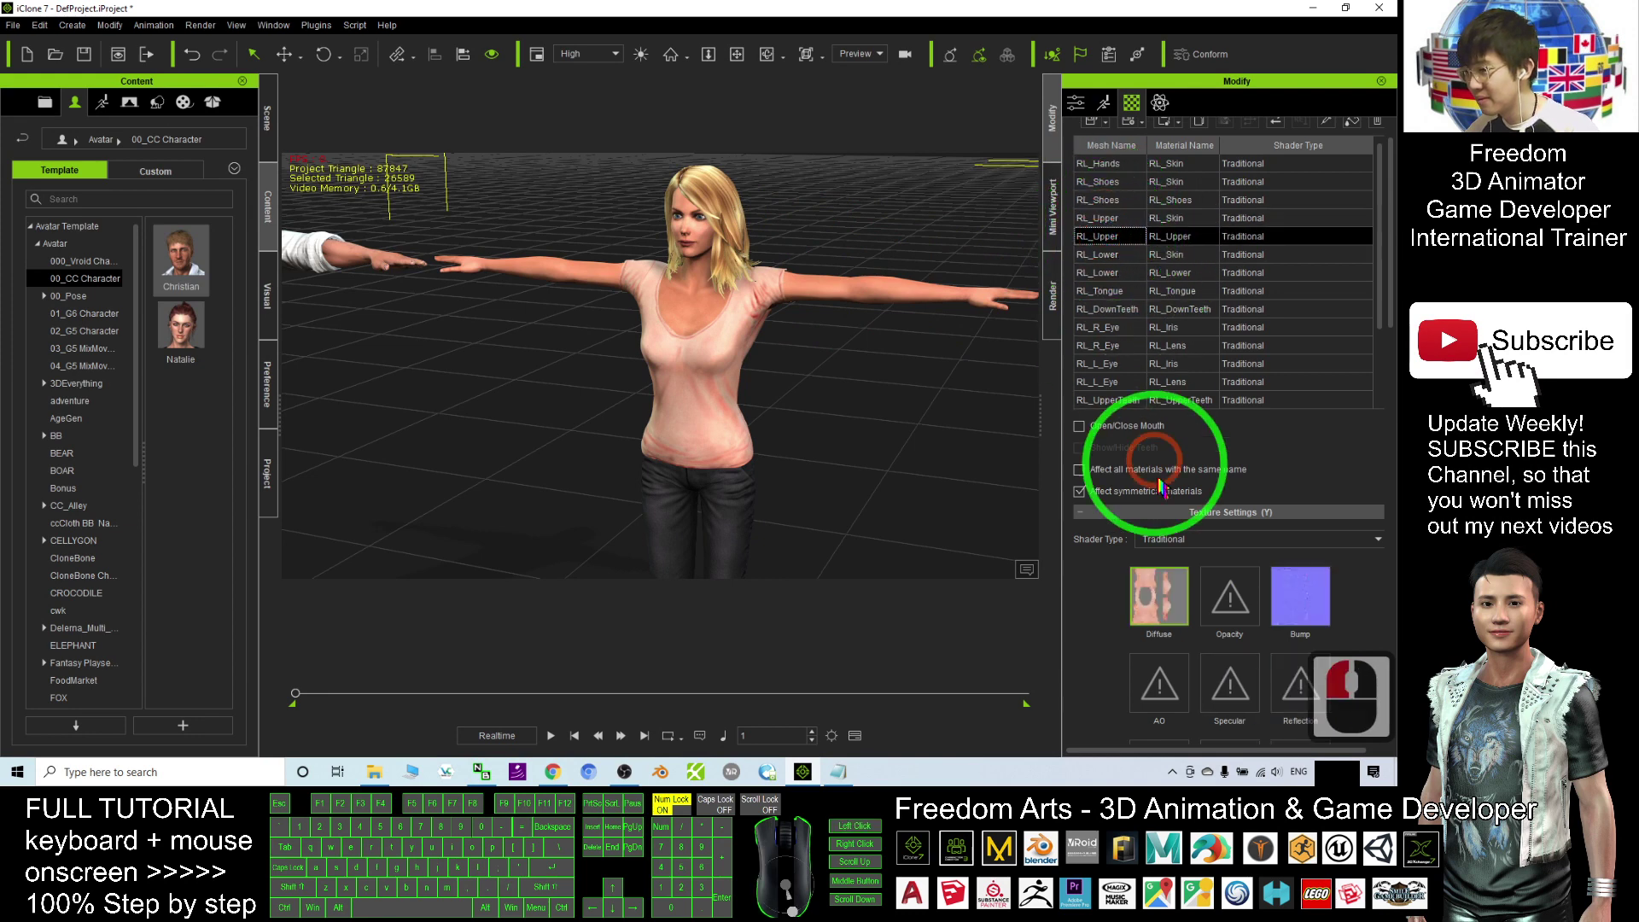
pyautogui.moveTo(1149, 601)
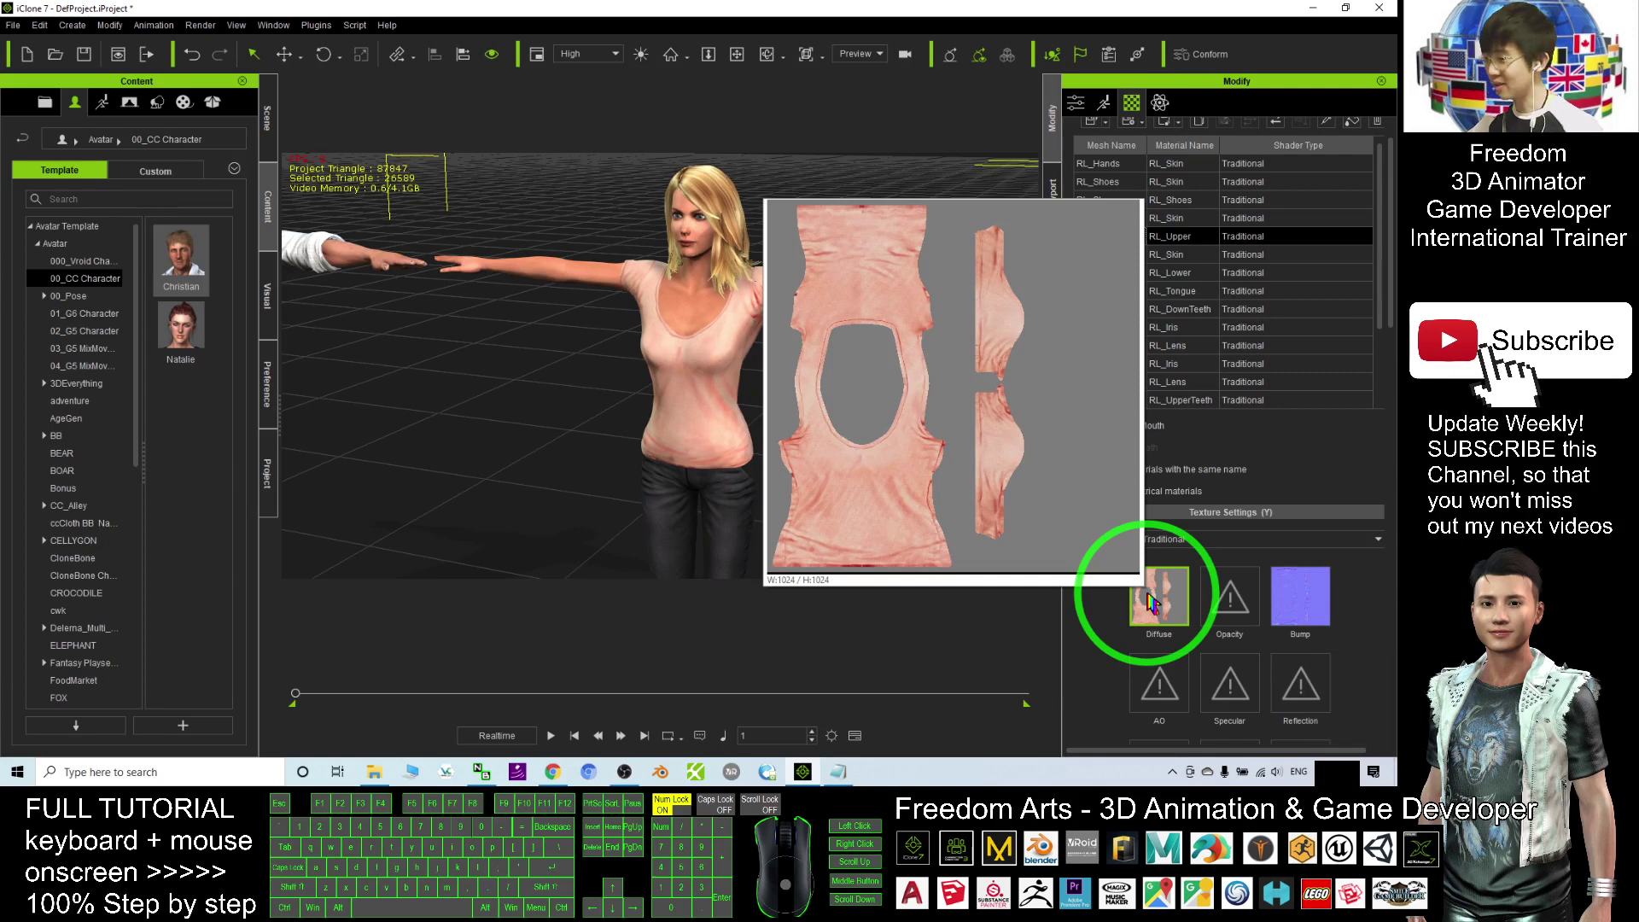
# Restore iClone to a smaller window and place it so the video files on the desktop are reachable.
pyautogui.doubleClick(538, 10)
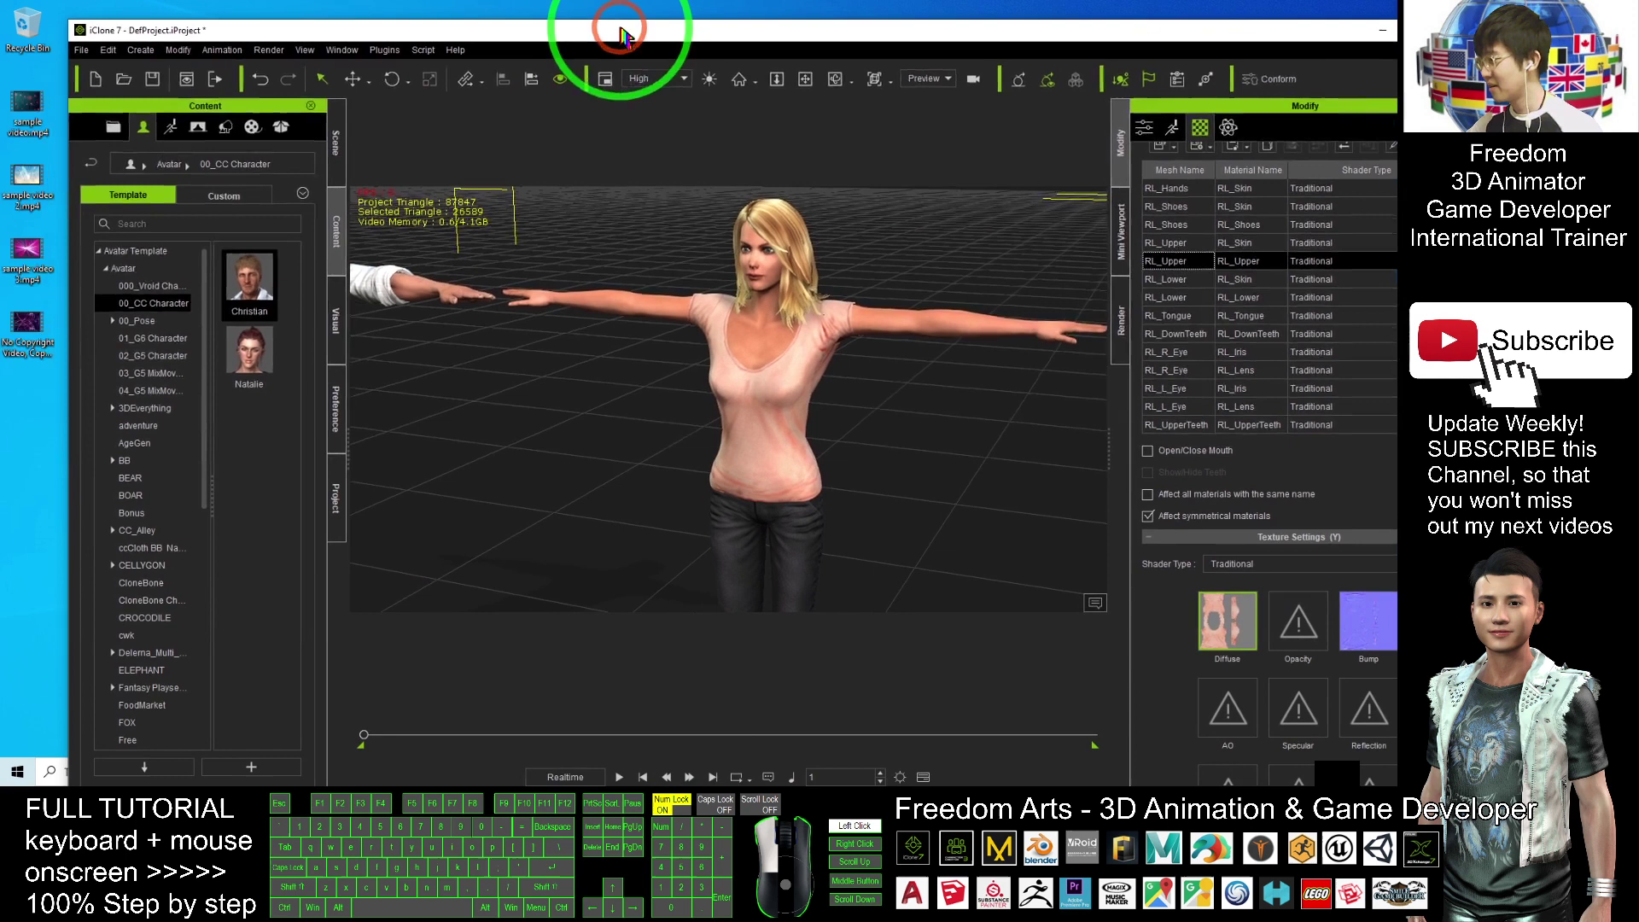
pyautogui.moveTo(67, 15); pyautogui.dragTo(281, 51)
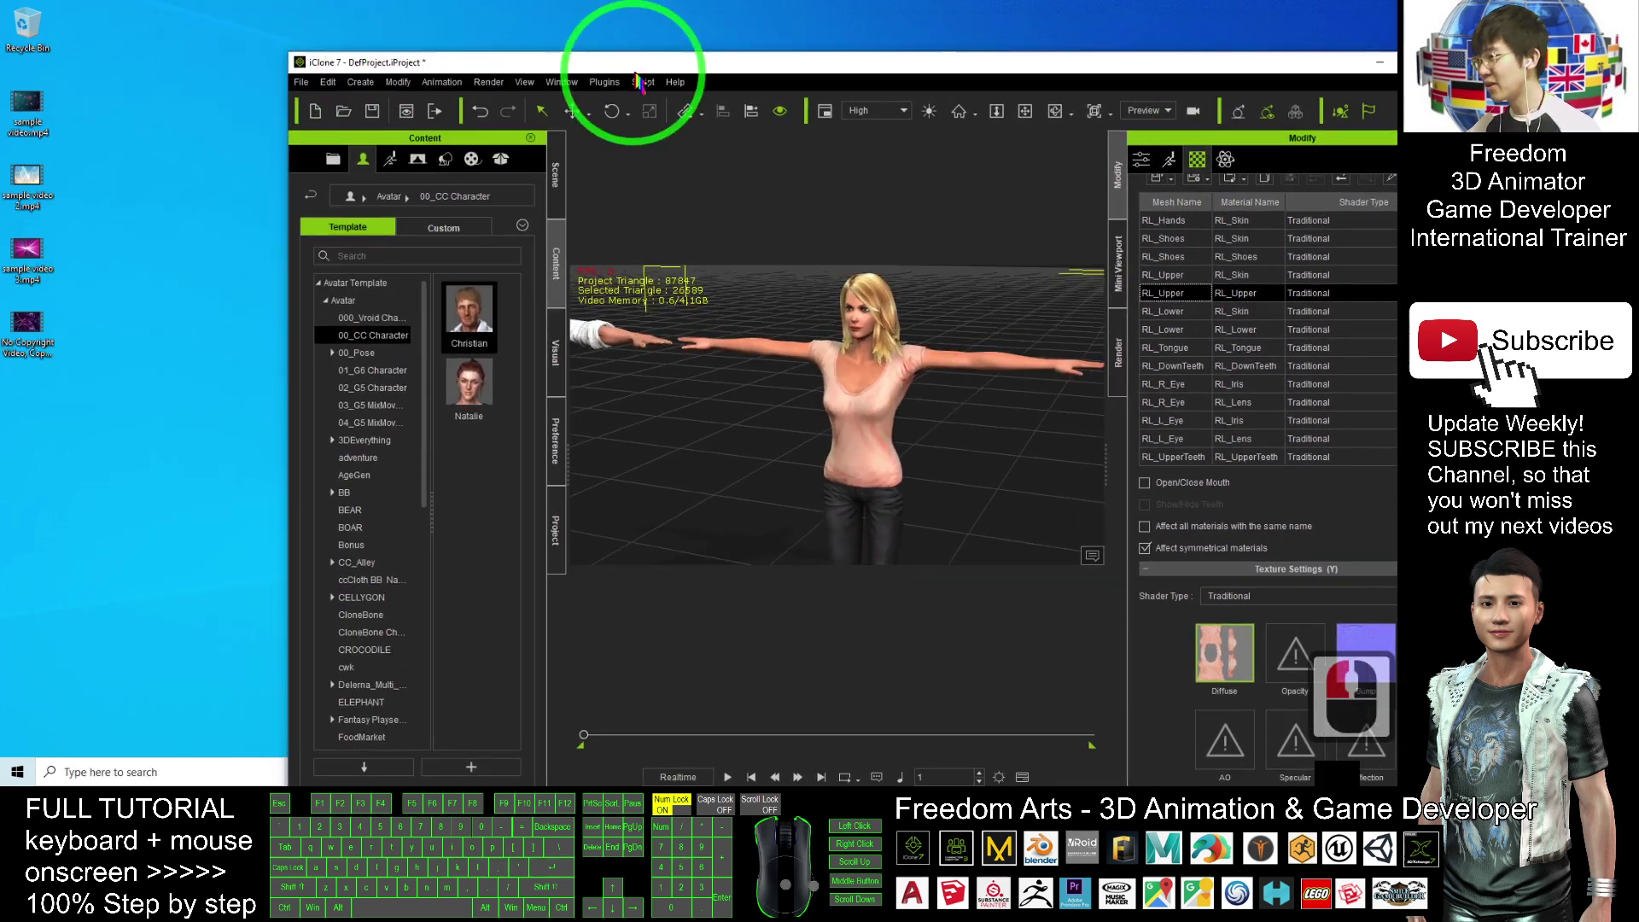
pyautogui.moveTo(638, 64); pyautogui.dragTo(548, 38)
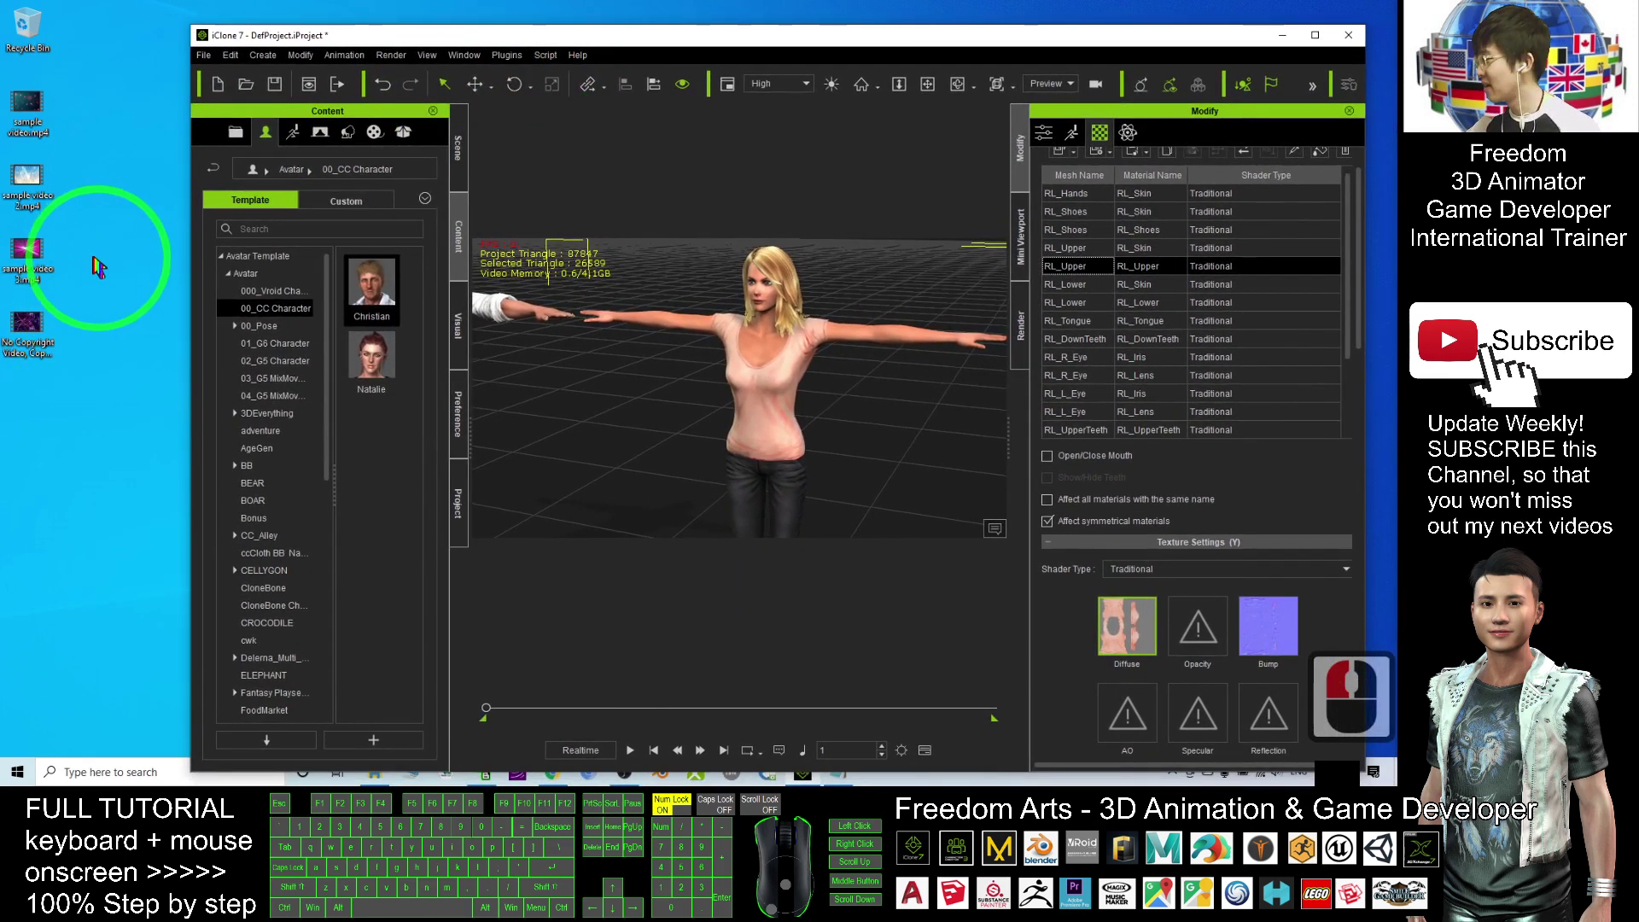
# Preview sample video 3.mp4, apply it as the RL_Upper material's diffuse texture, and maximize the iClone window.
pyautogui.doubleClick(24, 260)
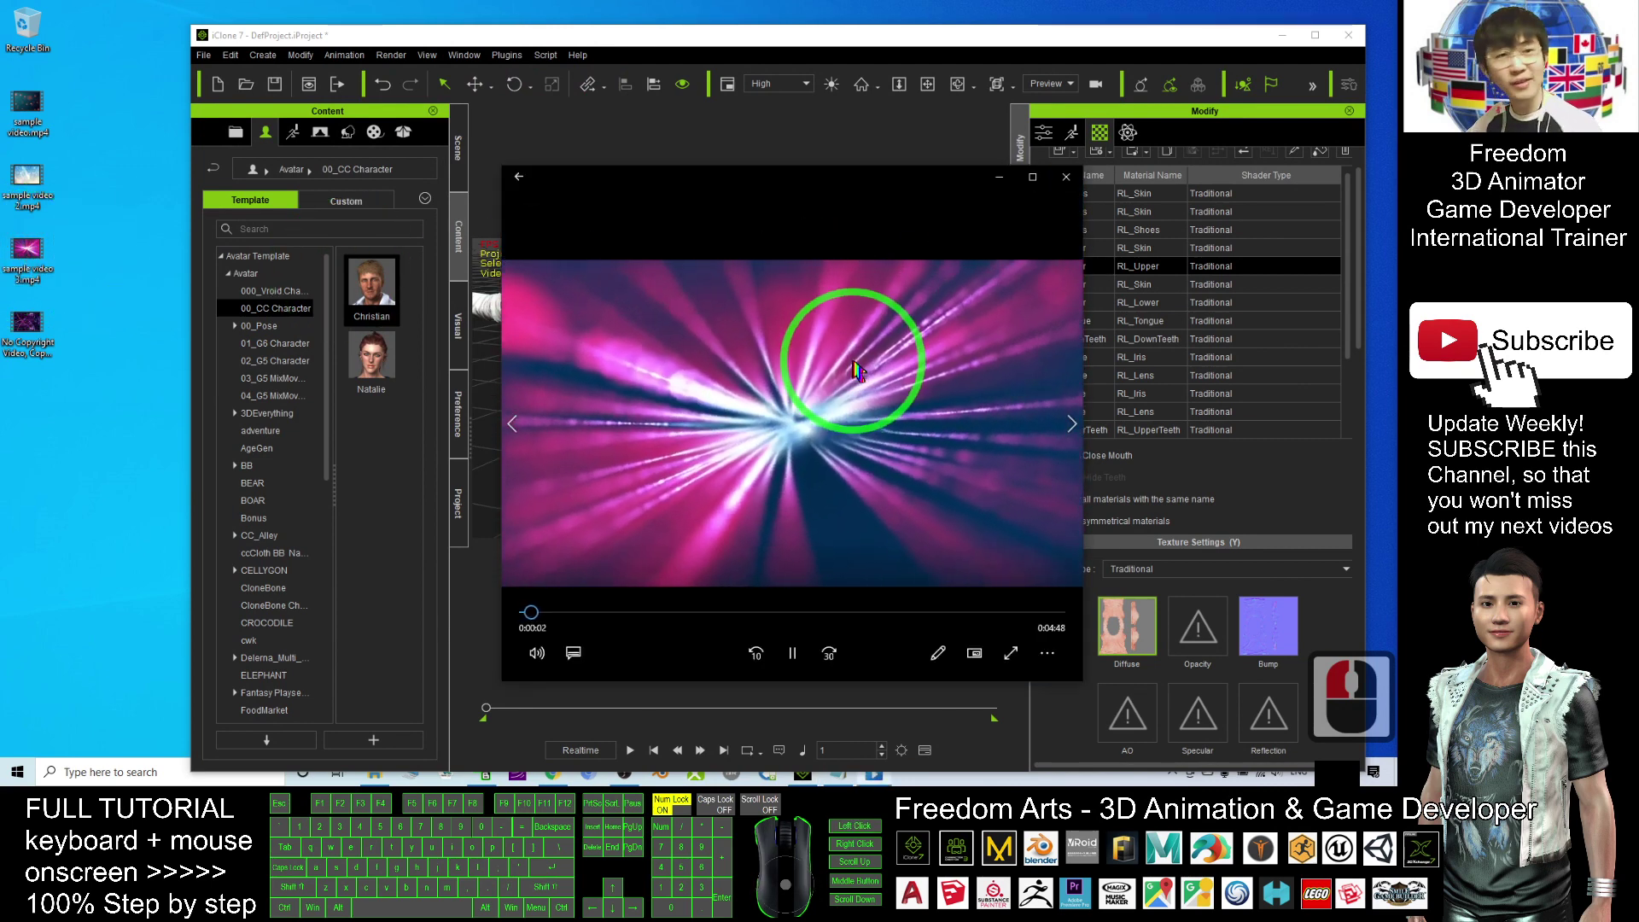
pyautogui.click(1066, 178)
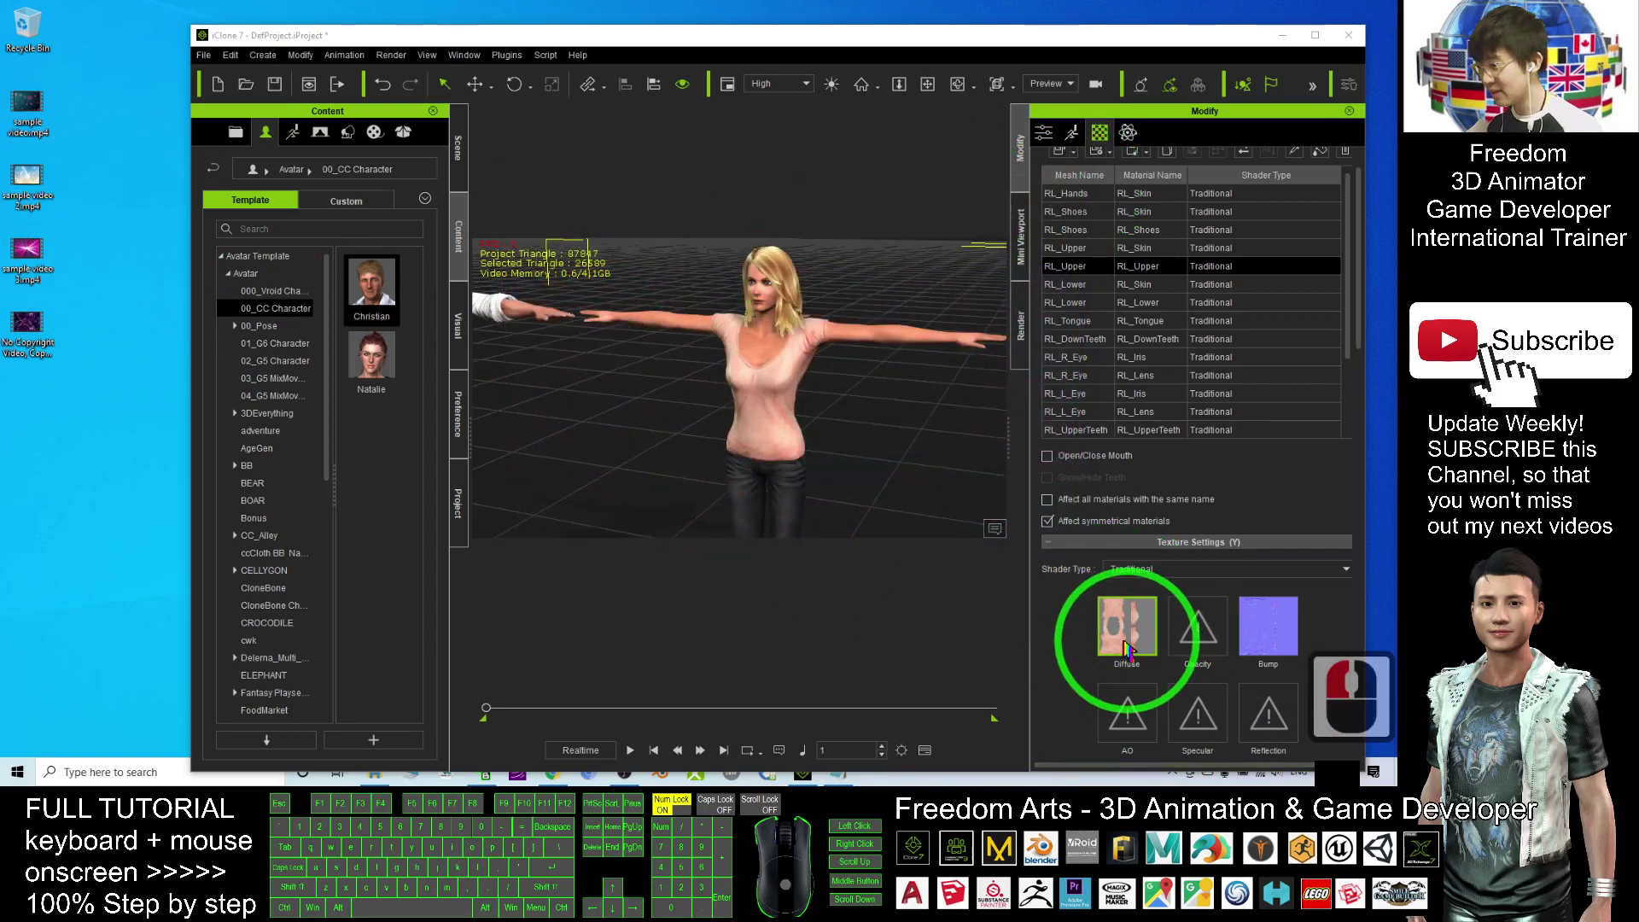
pyautogui.moveTo(31, 260); pyautogui.dragTo(1130, 631)
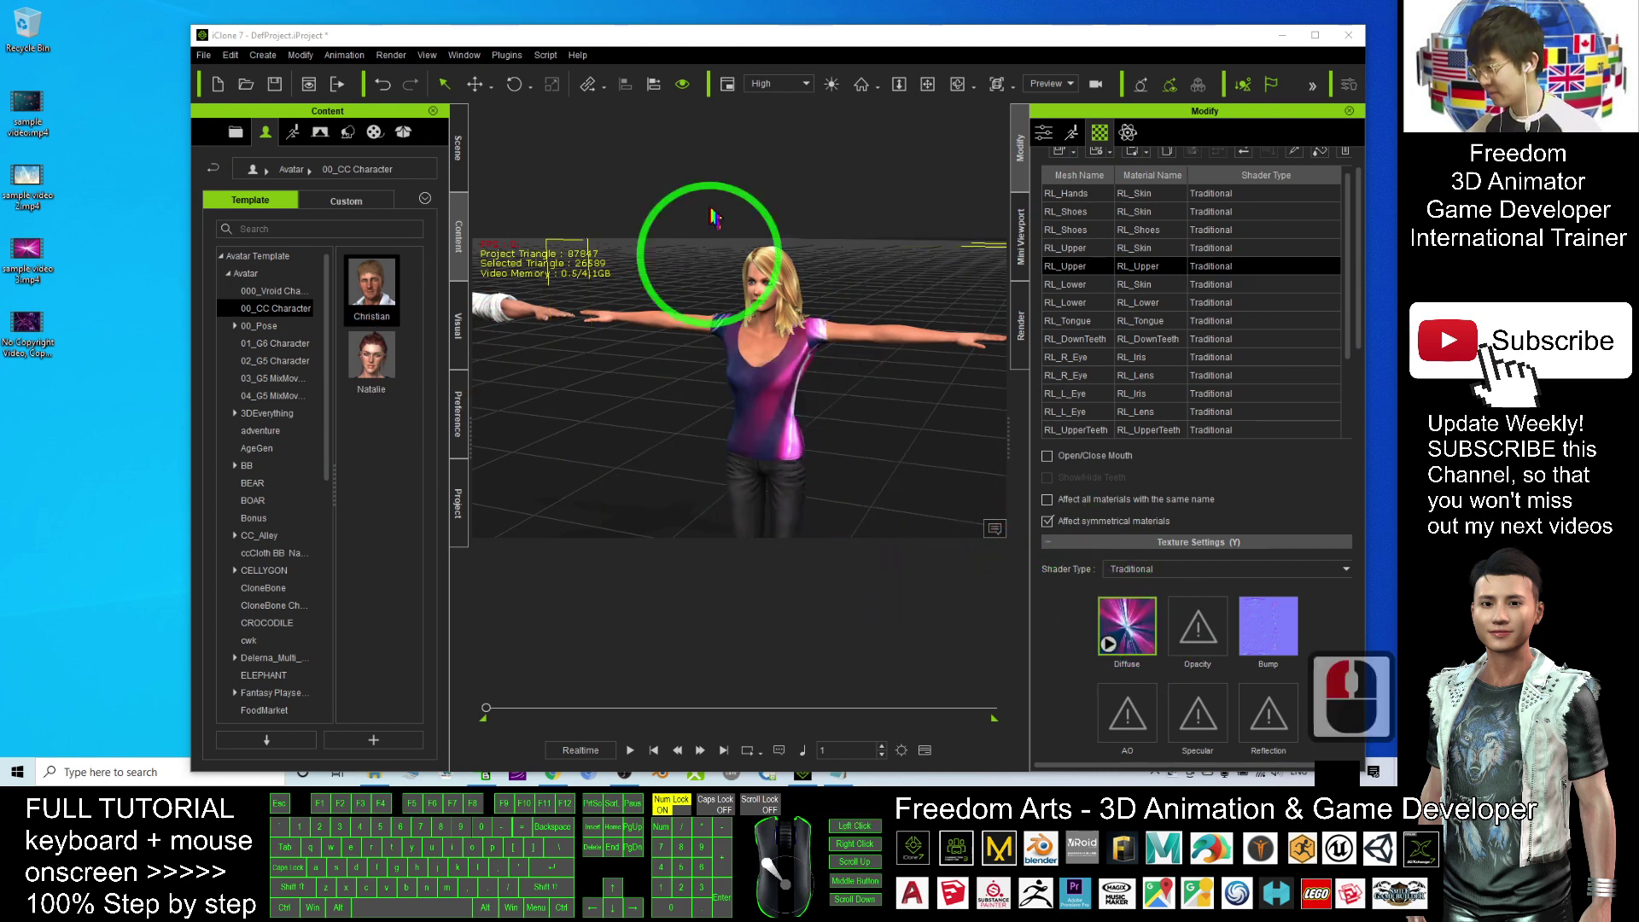
pyautogui.doubleClick(851, 30)
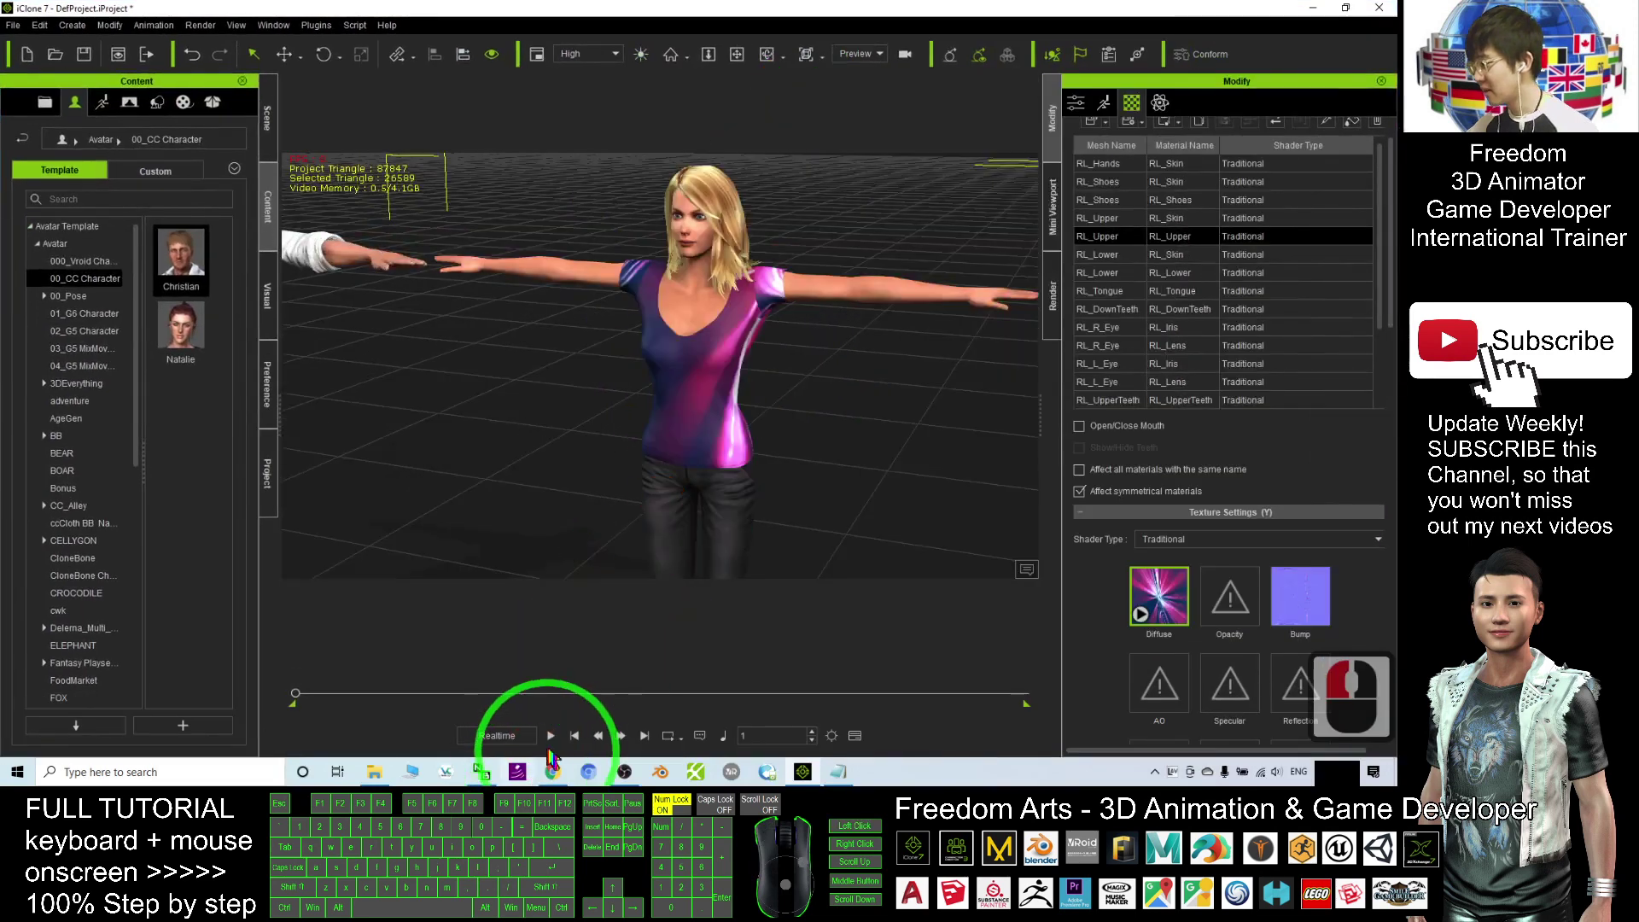
# Play the project to check the video texture on the woman's shirt from the front, and return to the first frame.
pyautogui.click(551, 737)
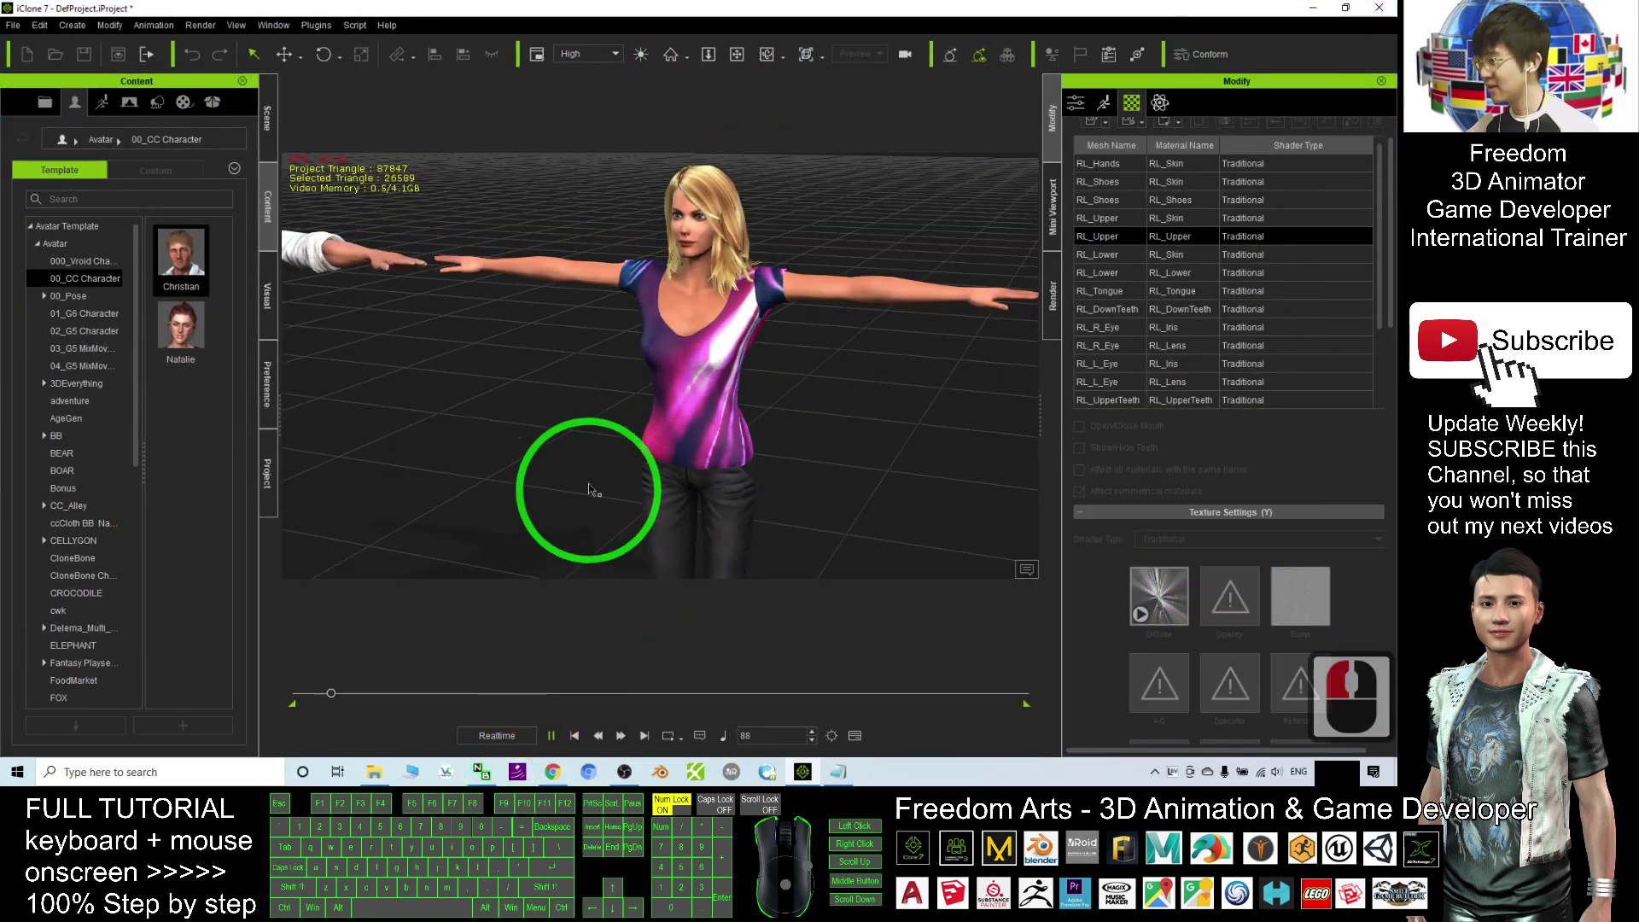
pyautogui.press('c')
pyautogui.moveTo(658, 453); pyautogui.dragTo(1036, 433)
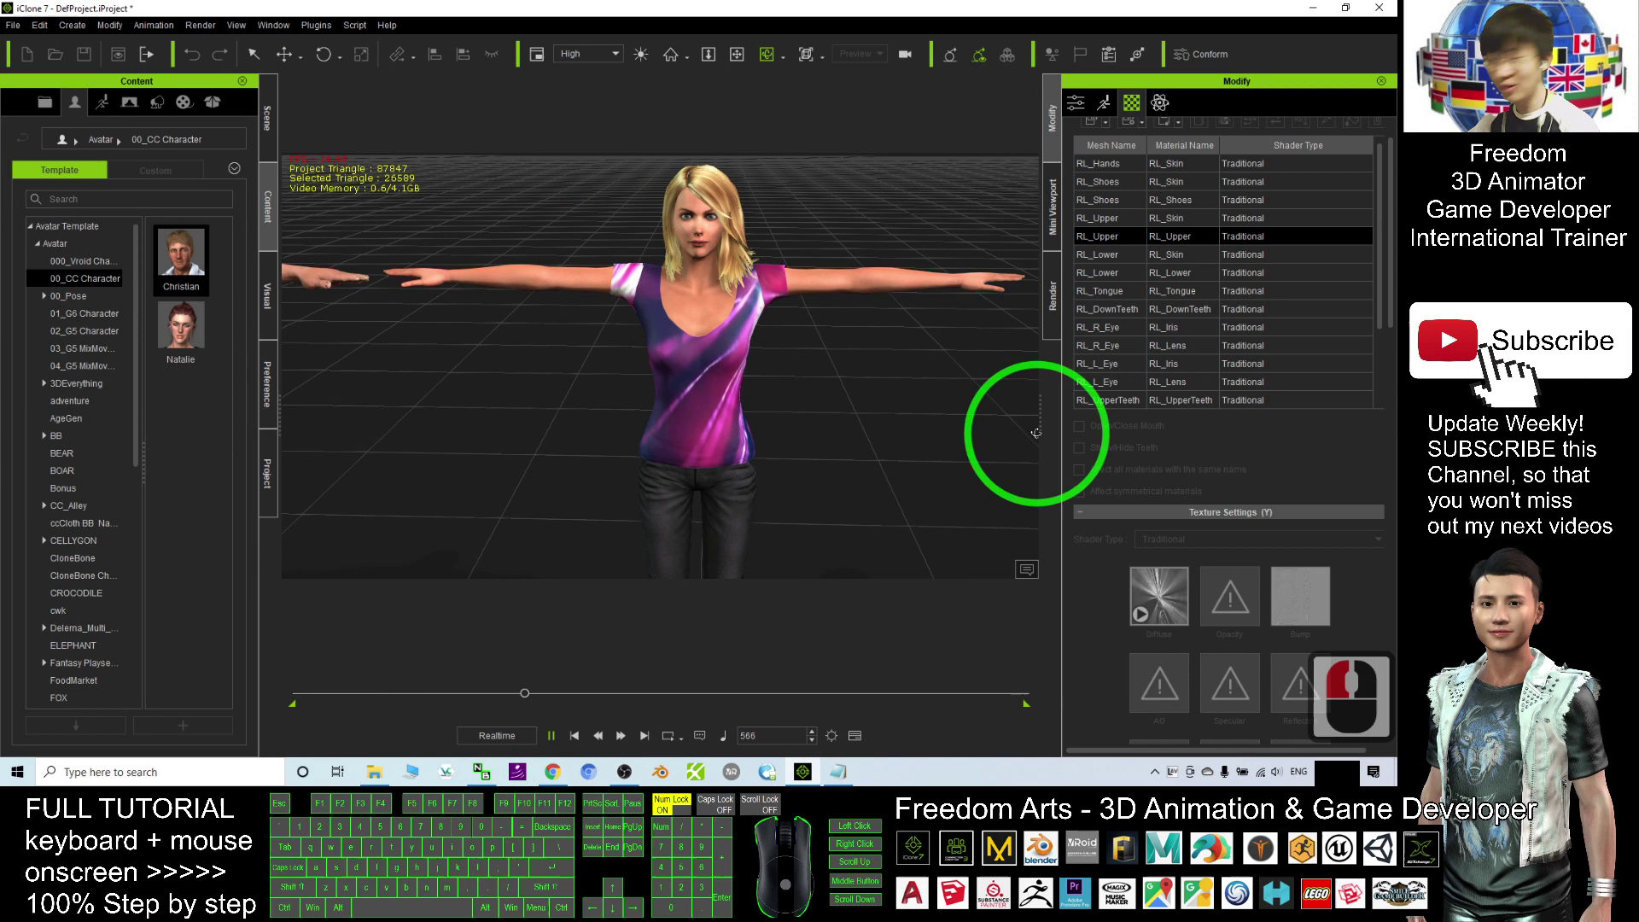
pyautogui.click(573, 734)
# Frame the male character's shirt in the viewport and restore the smaller window to reach the desktop files.
pyautogui.scroll(-6, 589, 457)
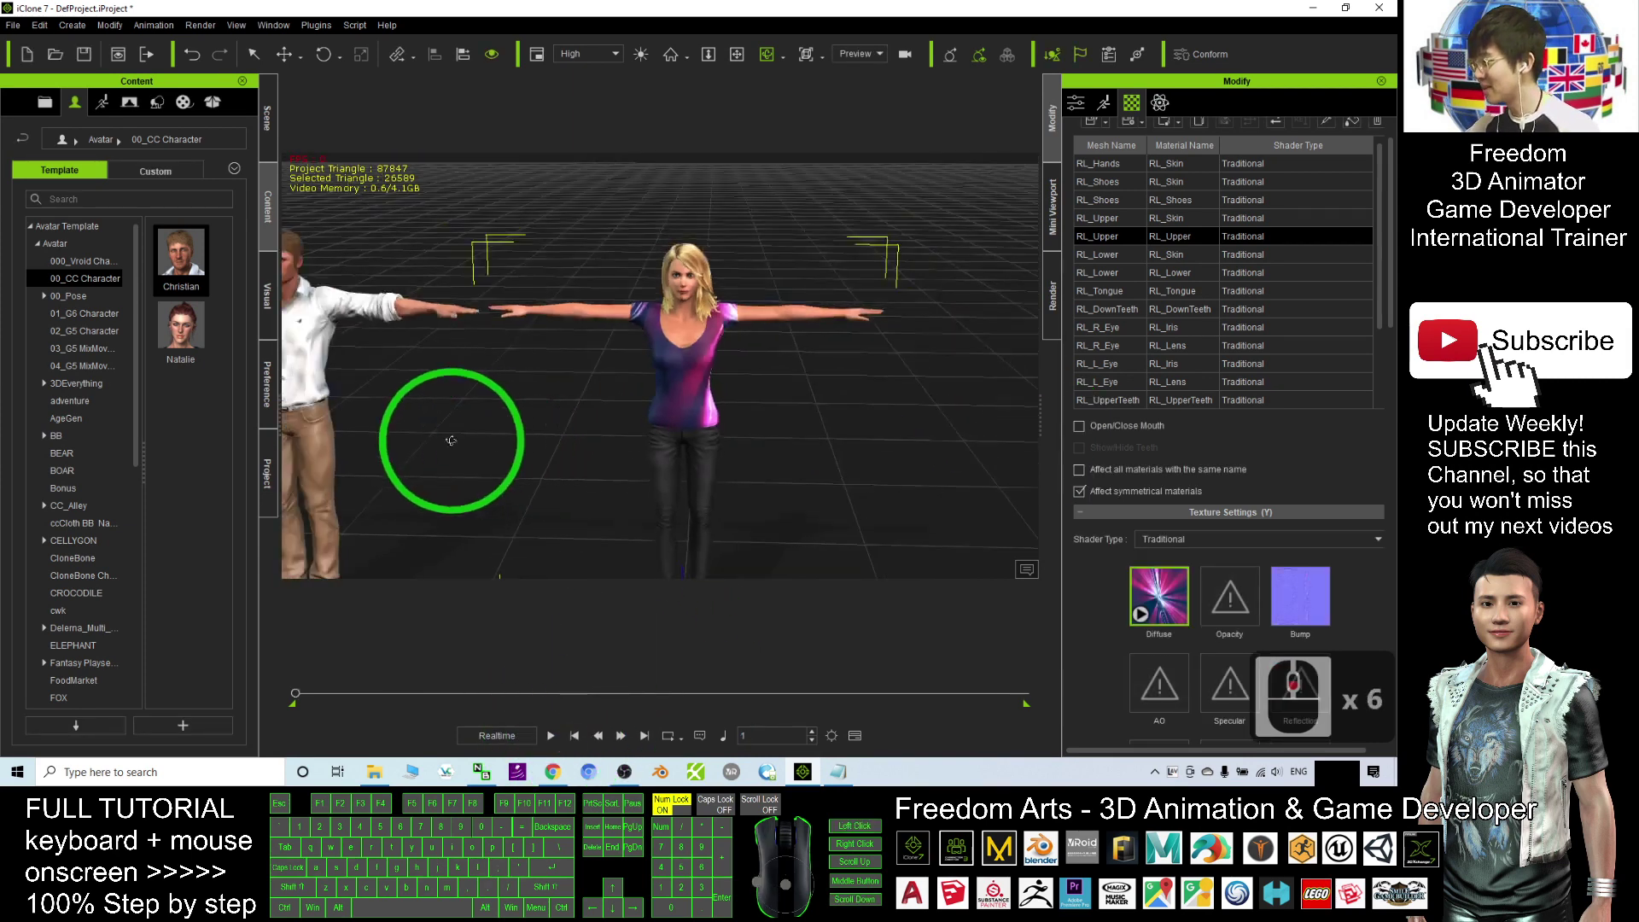
pyautogui.moveTo(451, 441); pyautogui.dragTo(749, 340)
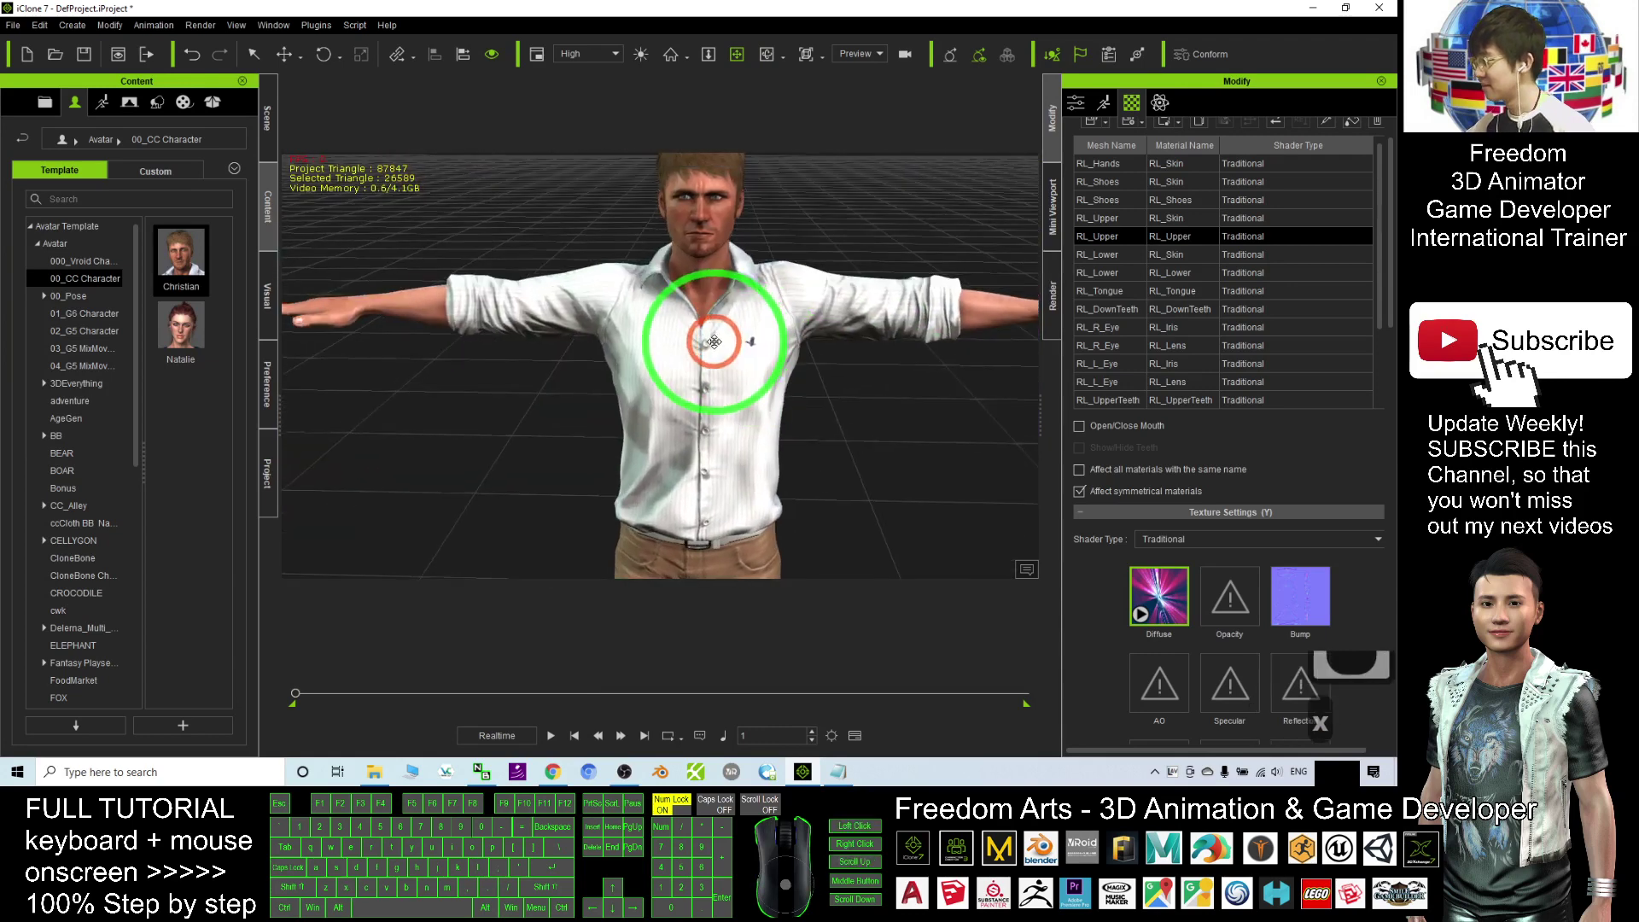
pyautogui.scroll(-1, 741, 282)
pyautogui.doubleClick(683, 9)
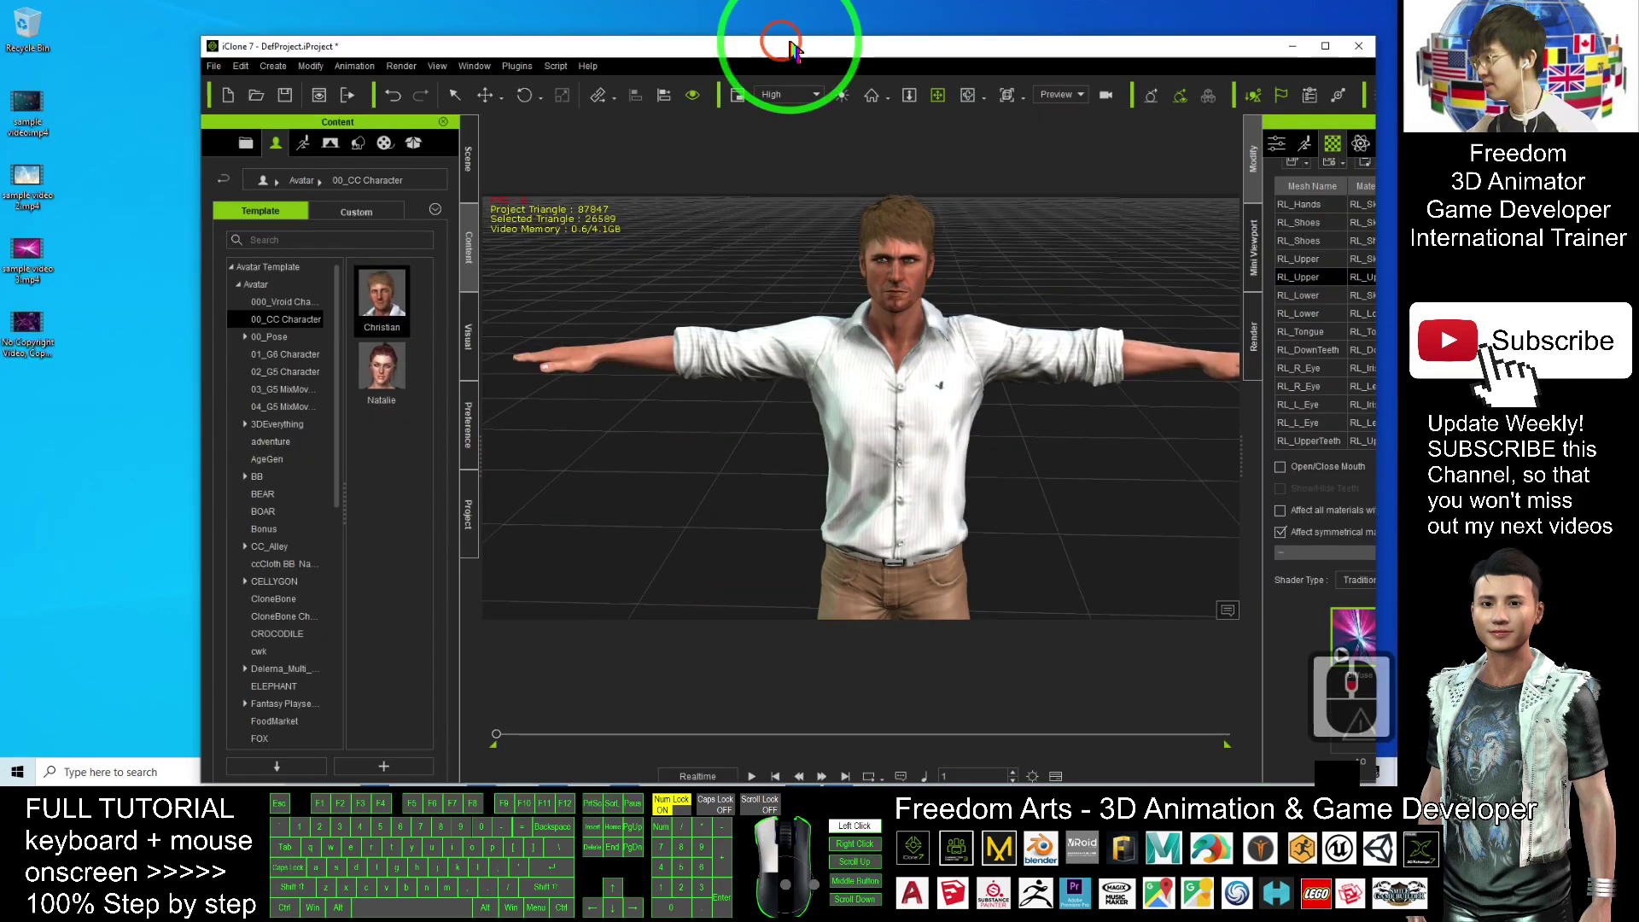
# Rename the long-named background video on the desktop as "sample video 4", keeping its .mp4 extension.
pyautogui.click(12, 271)
pyautogui.click(38, 322)
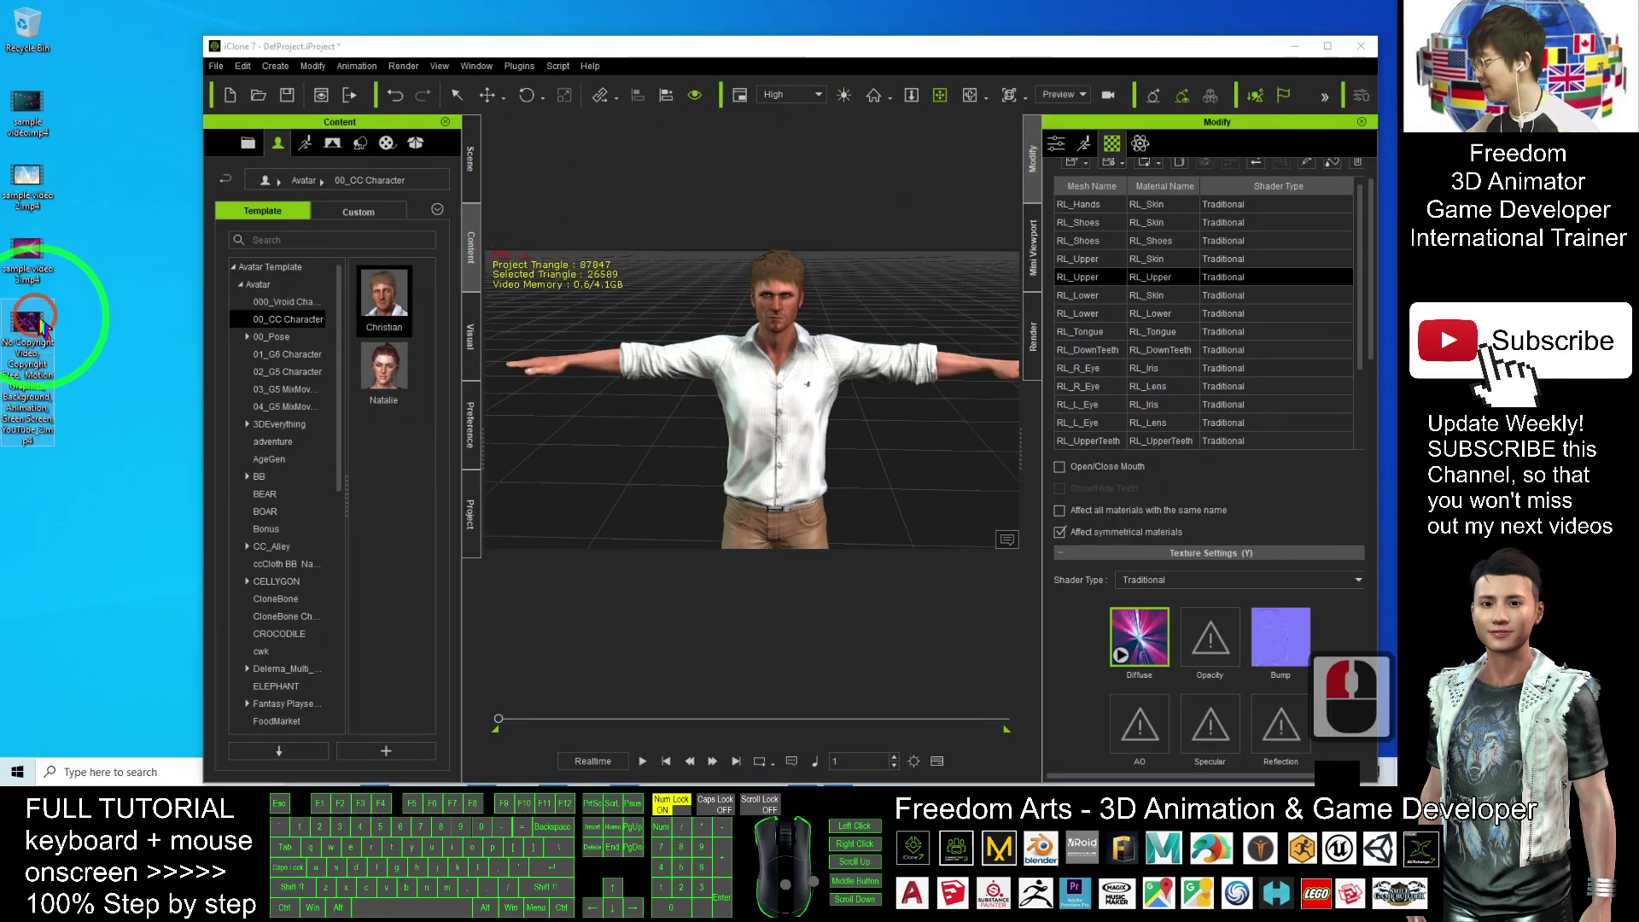
pyautogui.click(22, 370)
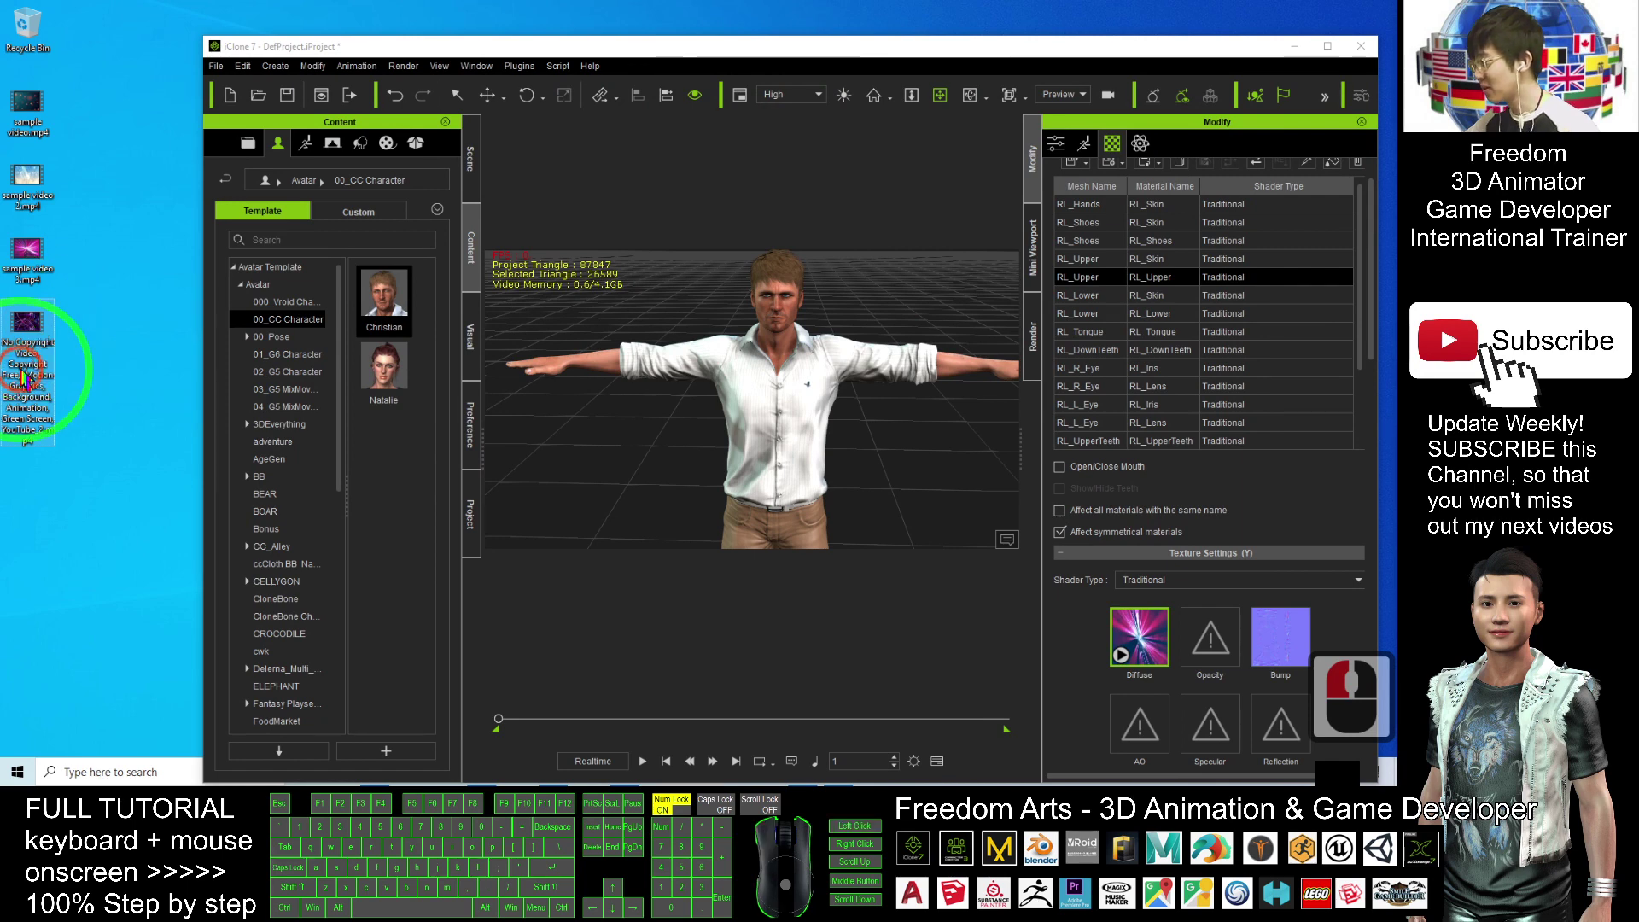
pyautogui.write('sample video')
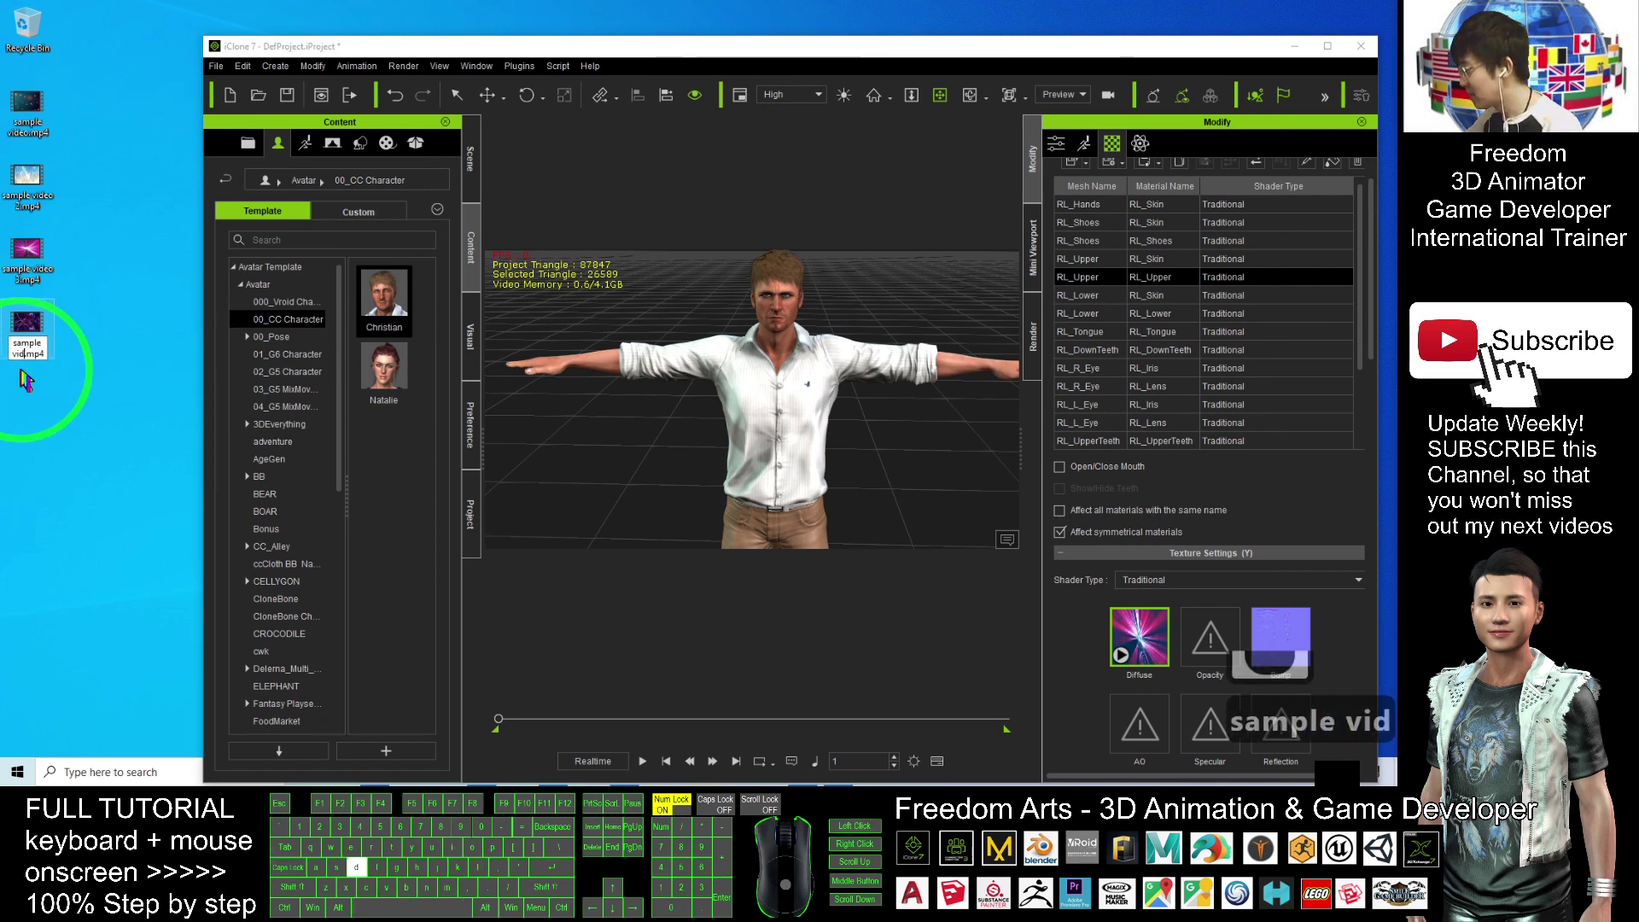
pyautogui.press('BackSpace')
pyautogui.press('BackSpace')
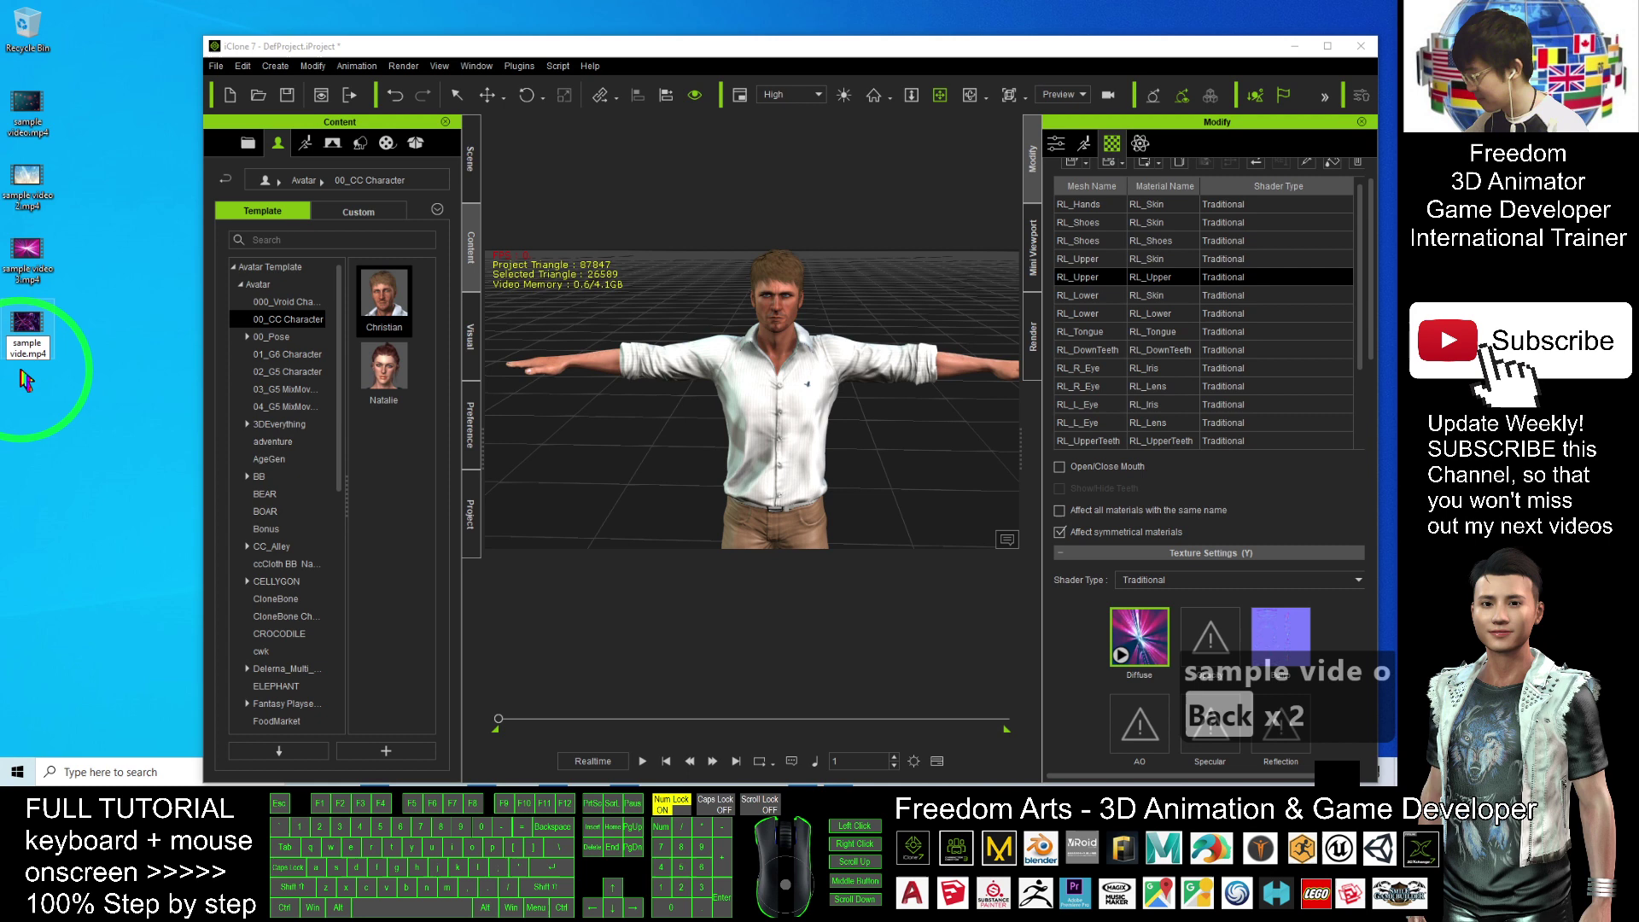
pyautogui.write('0')
pyautogui.press('BackSpace')
pyautogui.write('o 4')
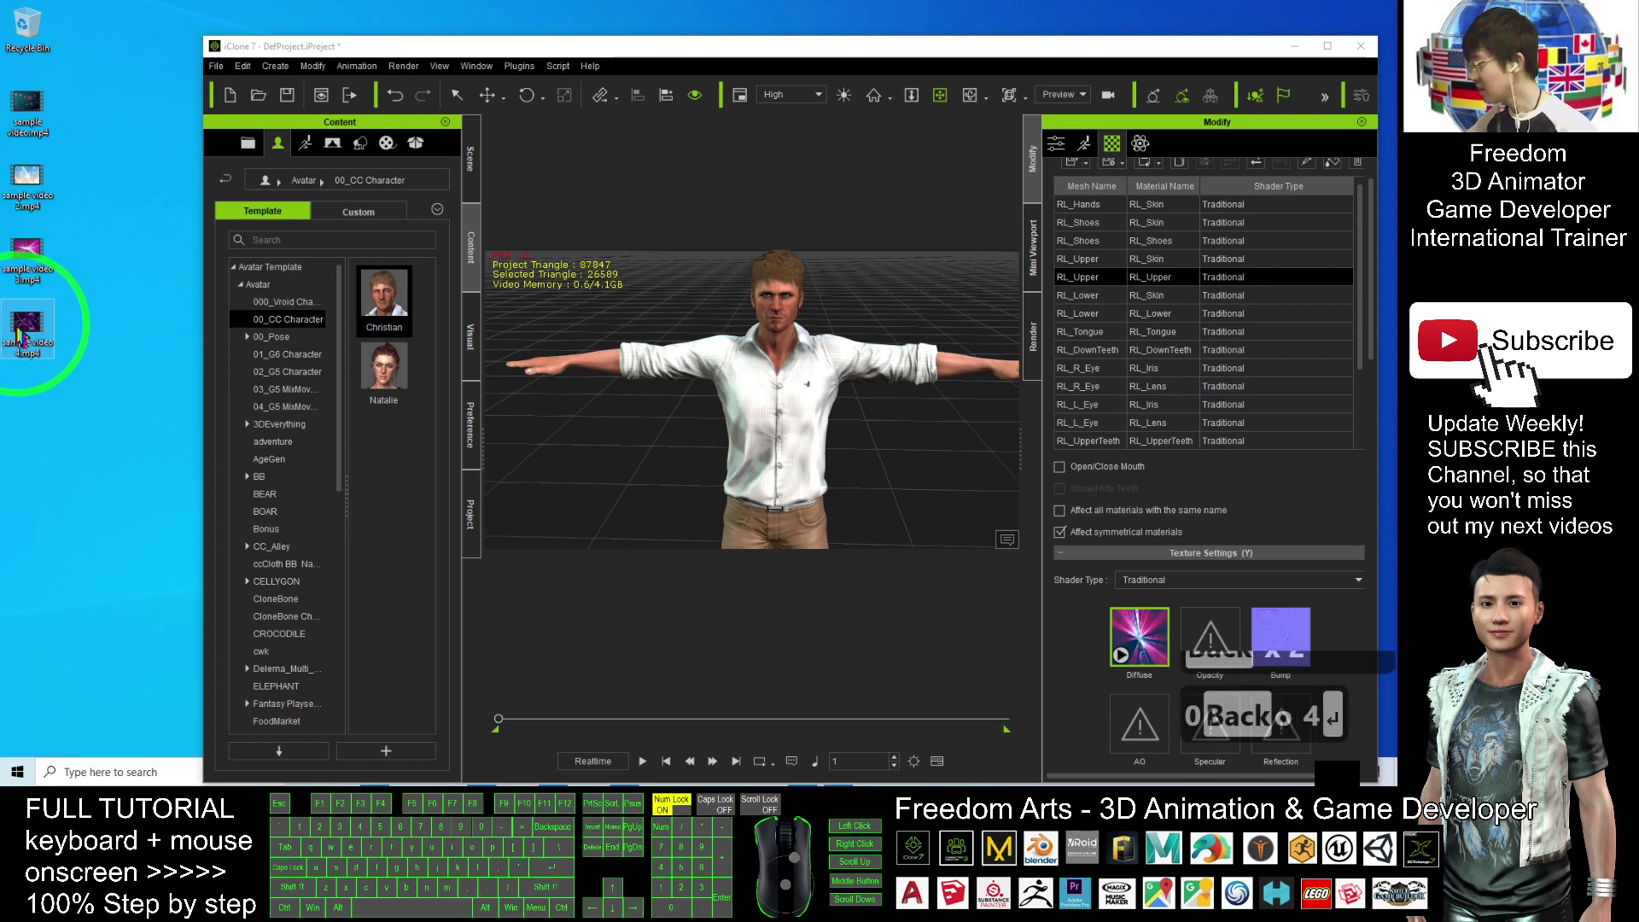
# Apply sample video 4.mp4 from the desktop as the diffuse texture of the male character's shirt, and maximize the iClone window.
pyautogui.moveTo(23, 342); pyautogui.dragTo(786, 431)
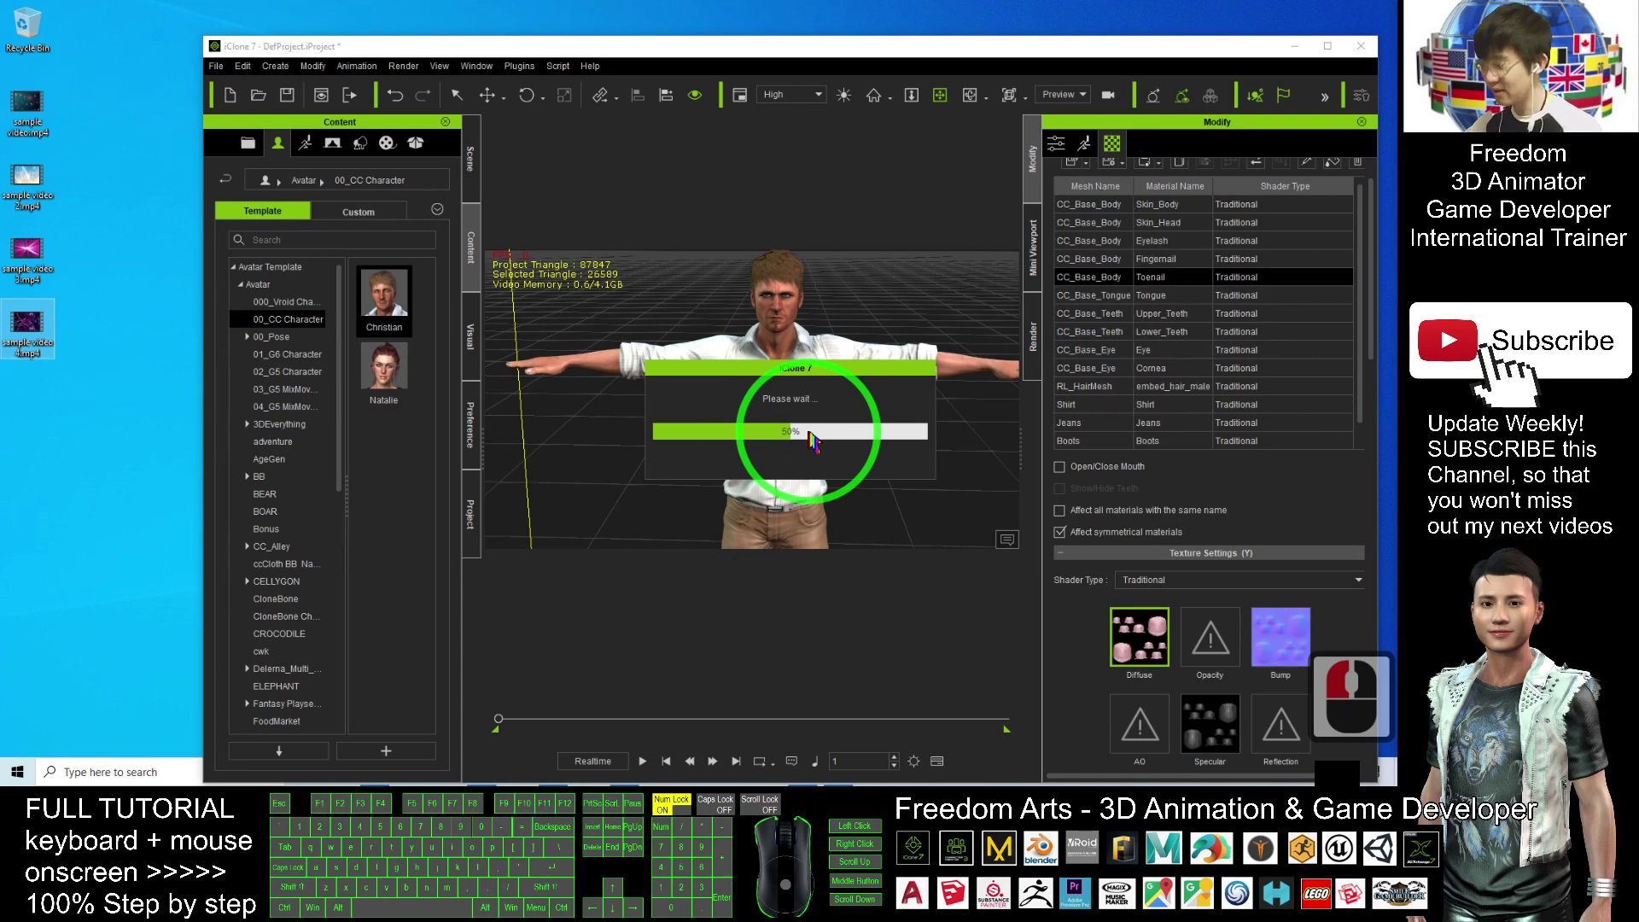
pyautogui.doubleClick(902, 43)
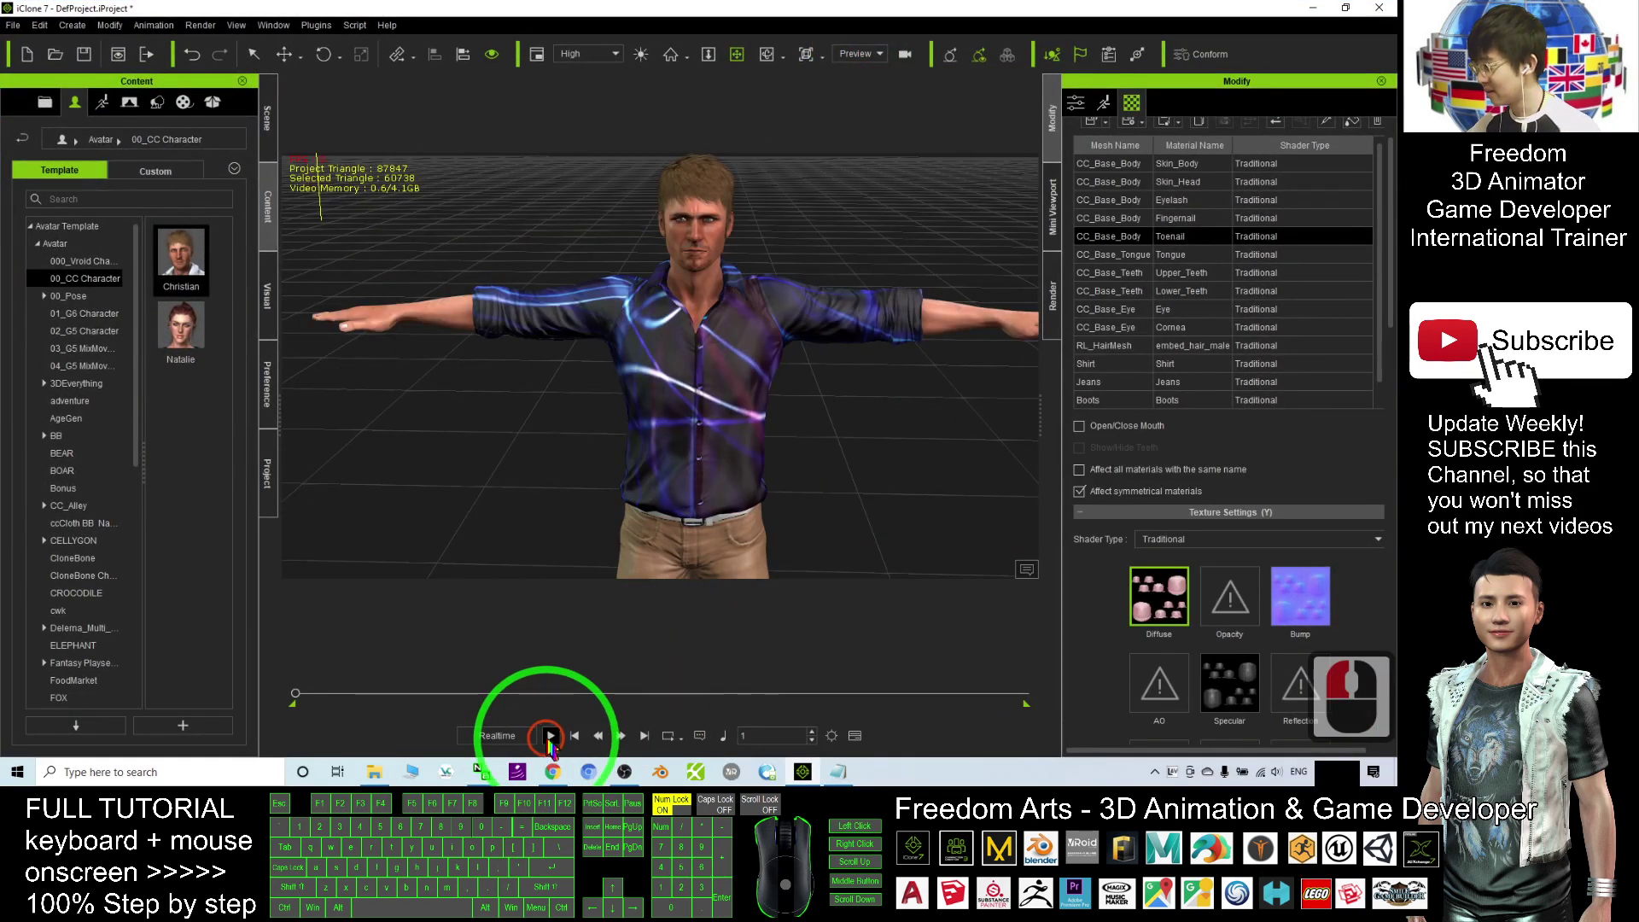
# Play the project to check the video texture on the man's shirt from several angles, and return to the first frame.
pyautogui.click(550, 736)
pyautogui.scroll(-10, 794, 454)
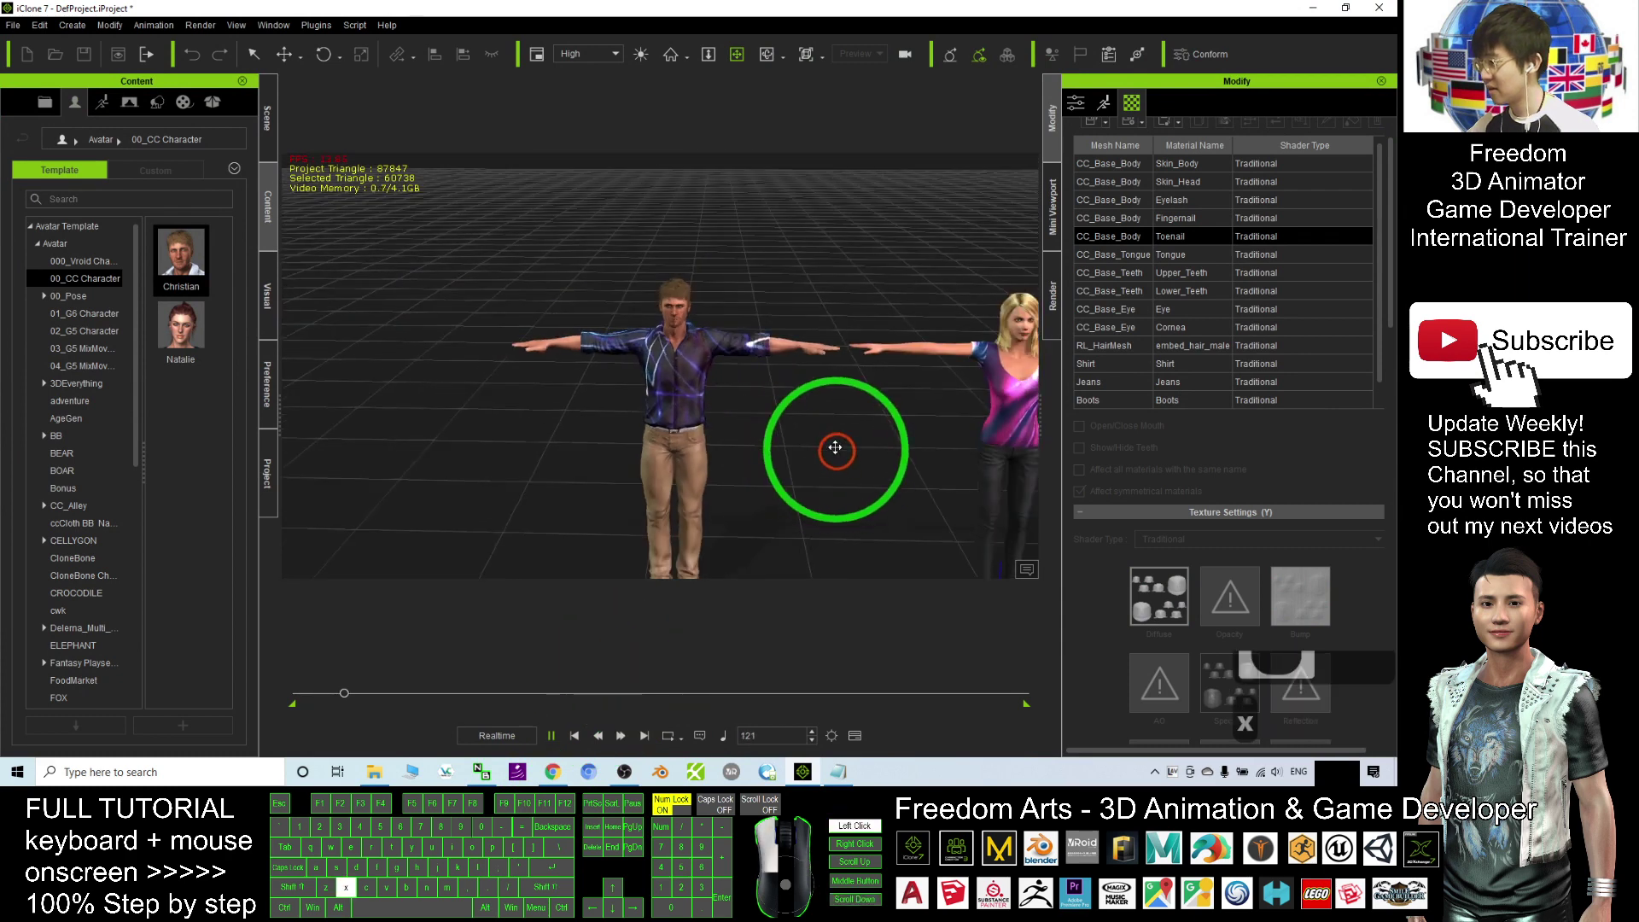
pyautogui.moveTo(835, 447); pyautogui.dragTo(780, 395)
pyautogui.press('c')
pyautogui.moveTo(582, 263); pyautogui.dragTo(546, 349)
pyautogui.scroll(8, 604, 285)
pyautogui.press('x')
pyautogui.press('c')
pyautogui.moveTo(887, 374); pyautogui.dragTo(912, 375)
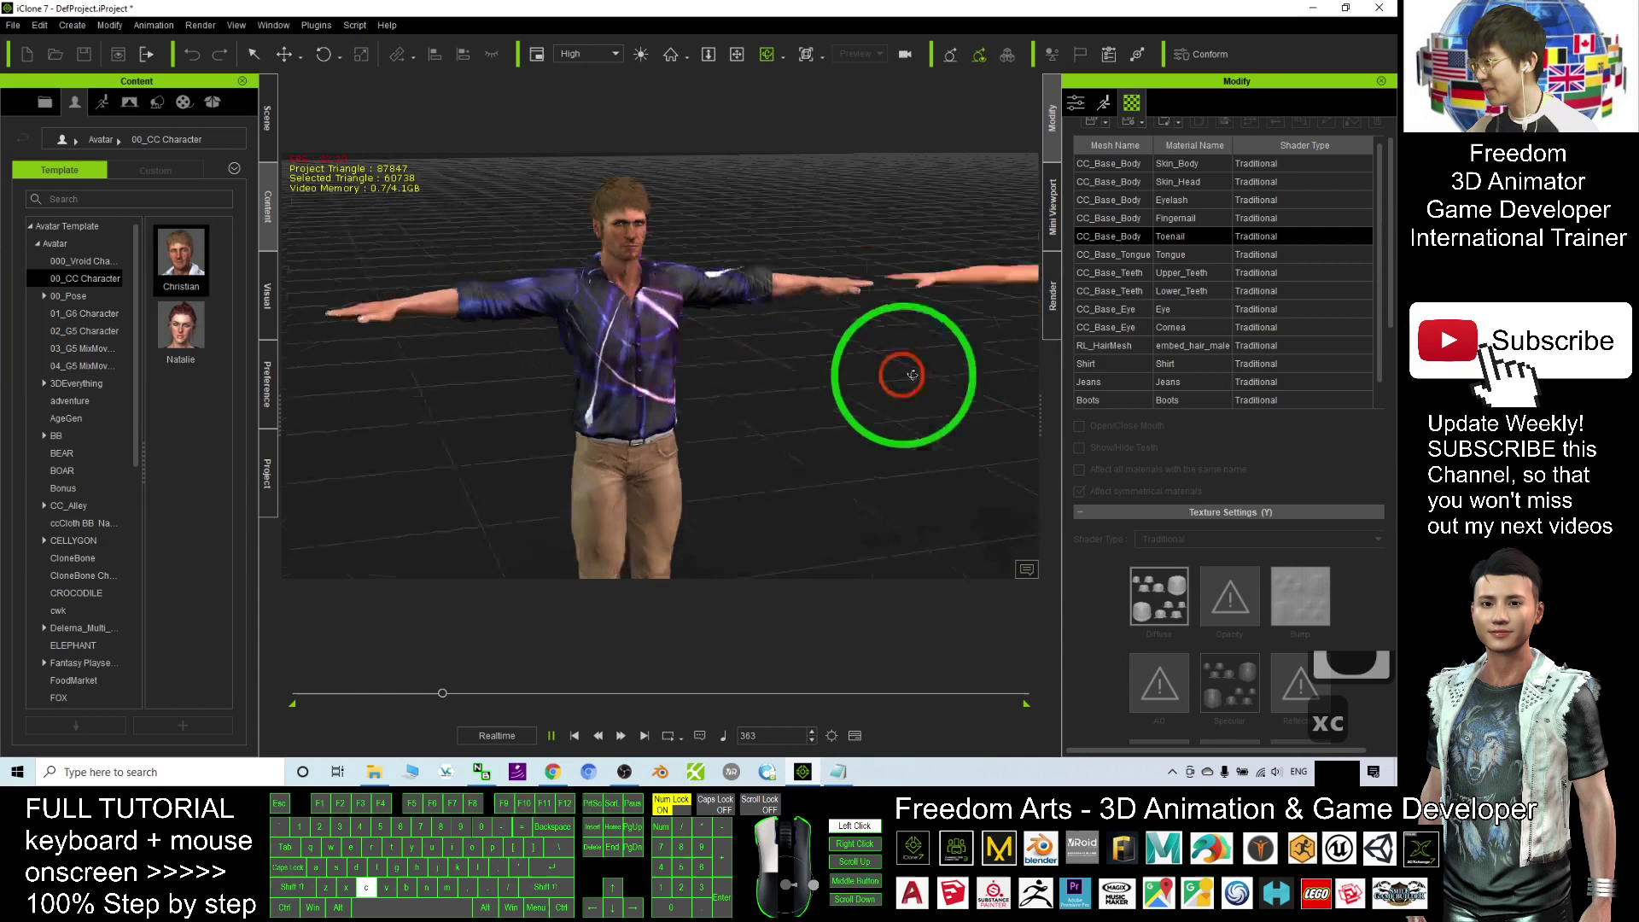
pyautogui.moveTo(911, 374); pyautogui.dragTo(981, 377, button='right')
pyautogui.click(504, 736)
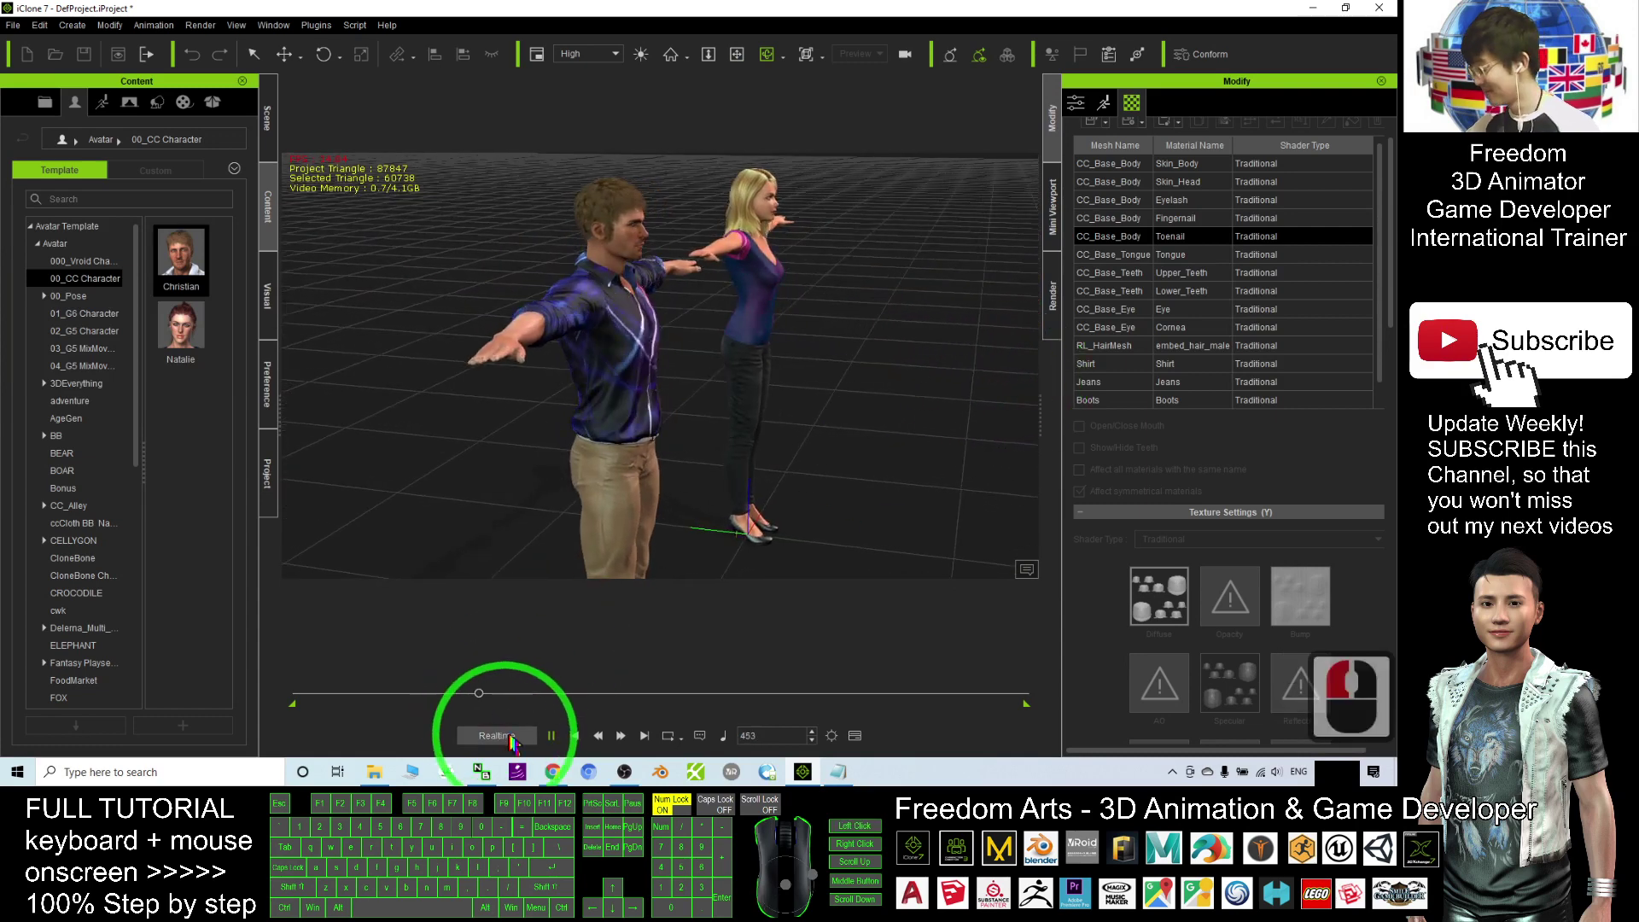
pyautogui.click(575, 735)
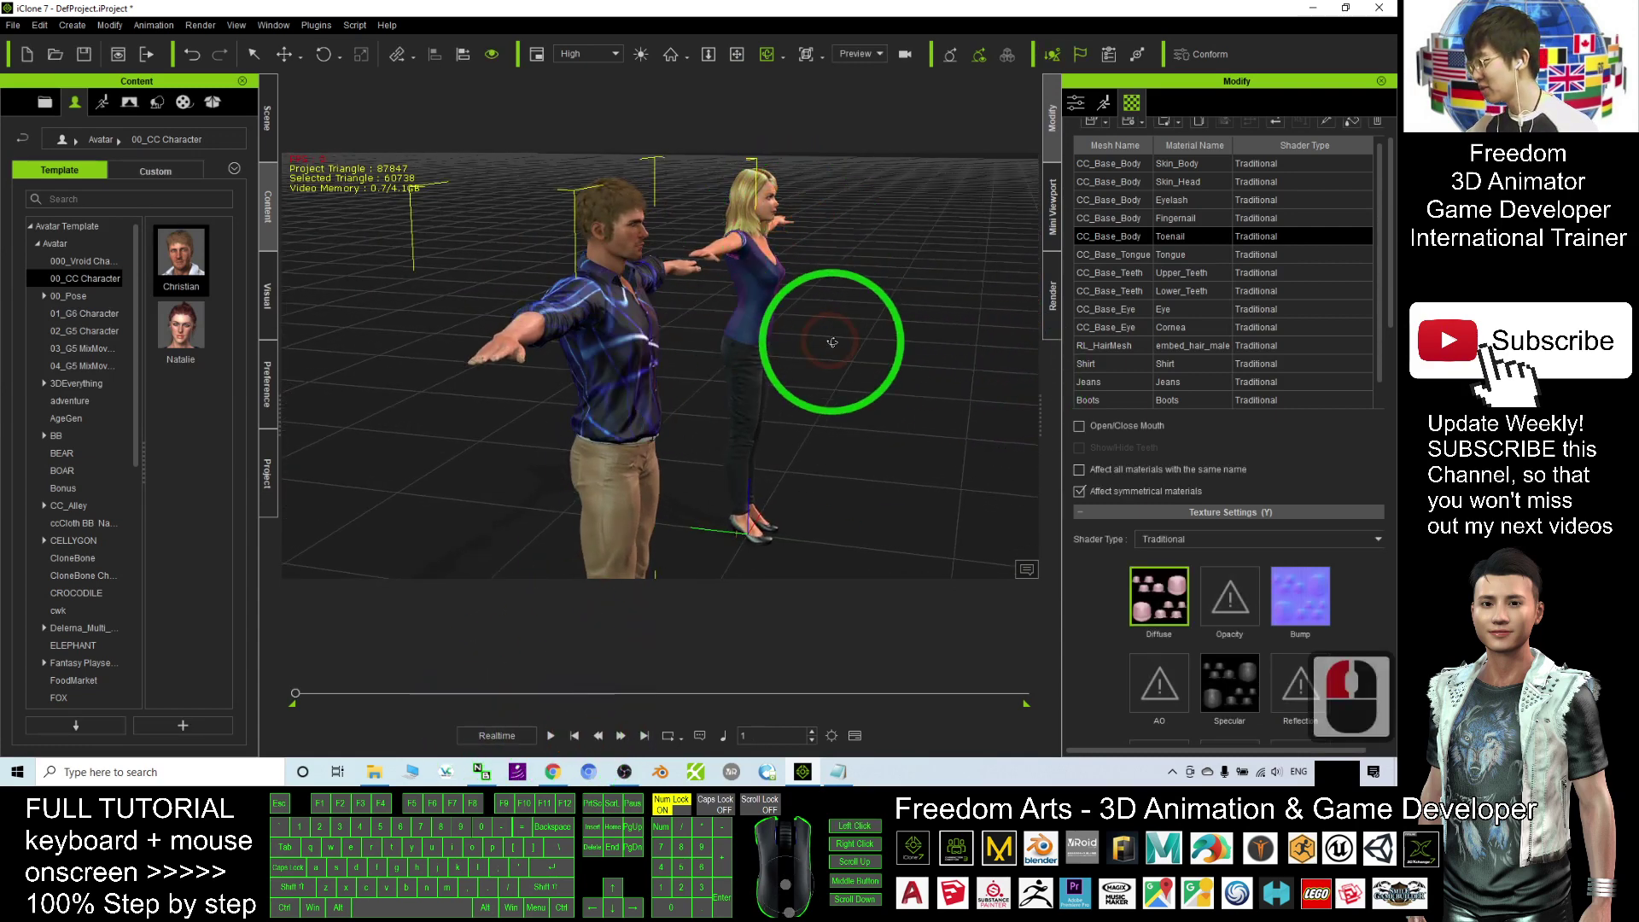
# Restore the smaller window and apply sample video 2.mp4 from the desktop as the texture of the male character's jeans.
pyautogui.press('c')
pyautogui.moveTo(719, 391); pyautogui.dragTo(605, 488)
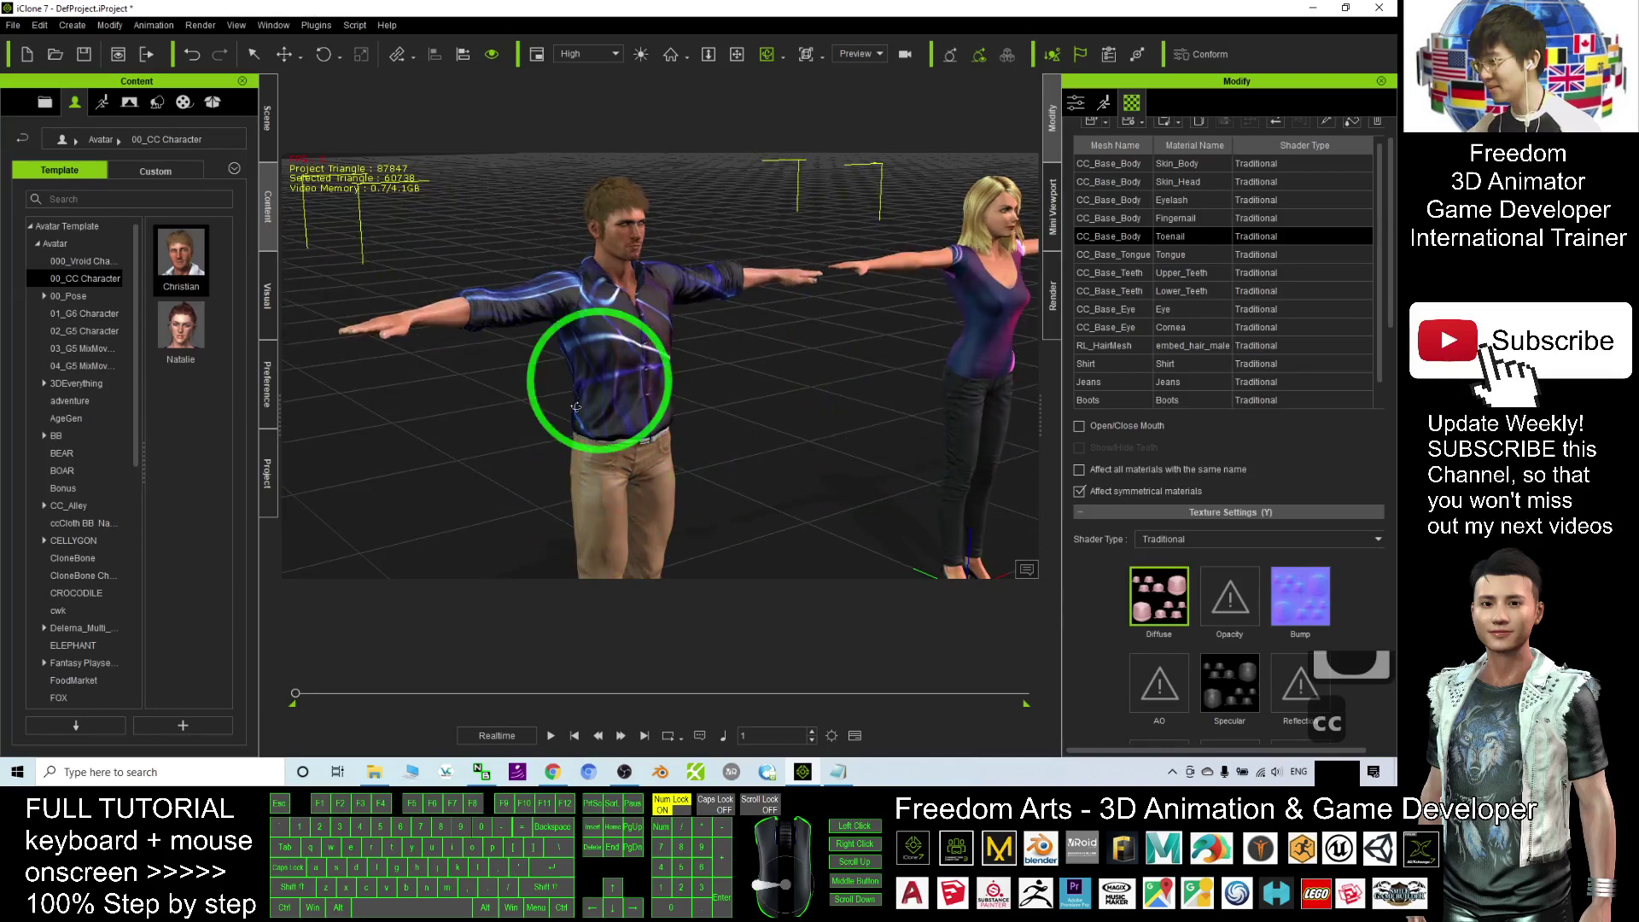
pyautogui.moveTo(576, 407); pyautogui.dragTo(512, 12, button='right')
pyautogui.moveTo(512, 11); pyautogui.dragTo(610, 46)
pyautogui.moveTo(47, 184); pyautogui.dragTo(465, 361)
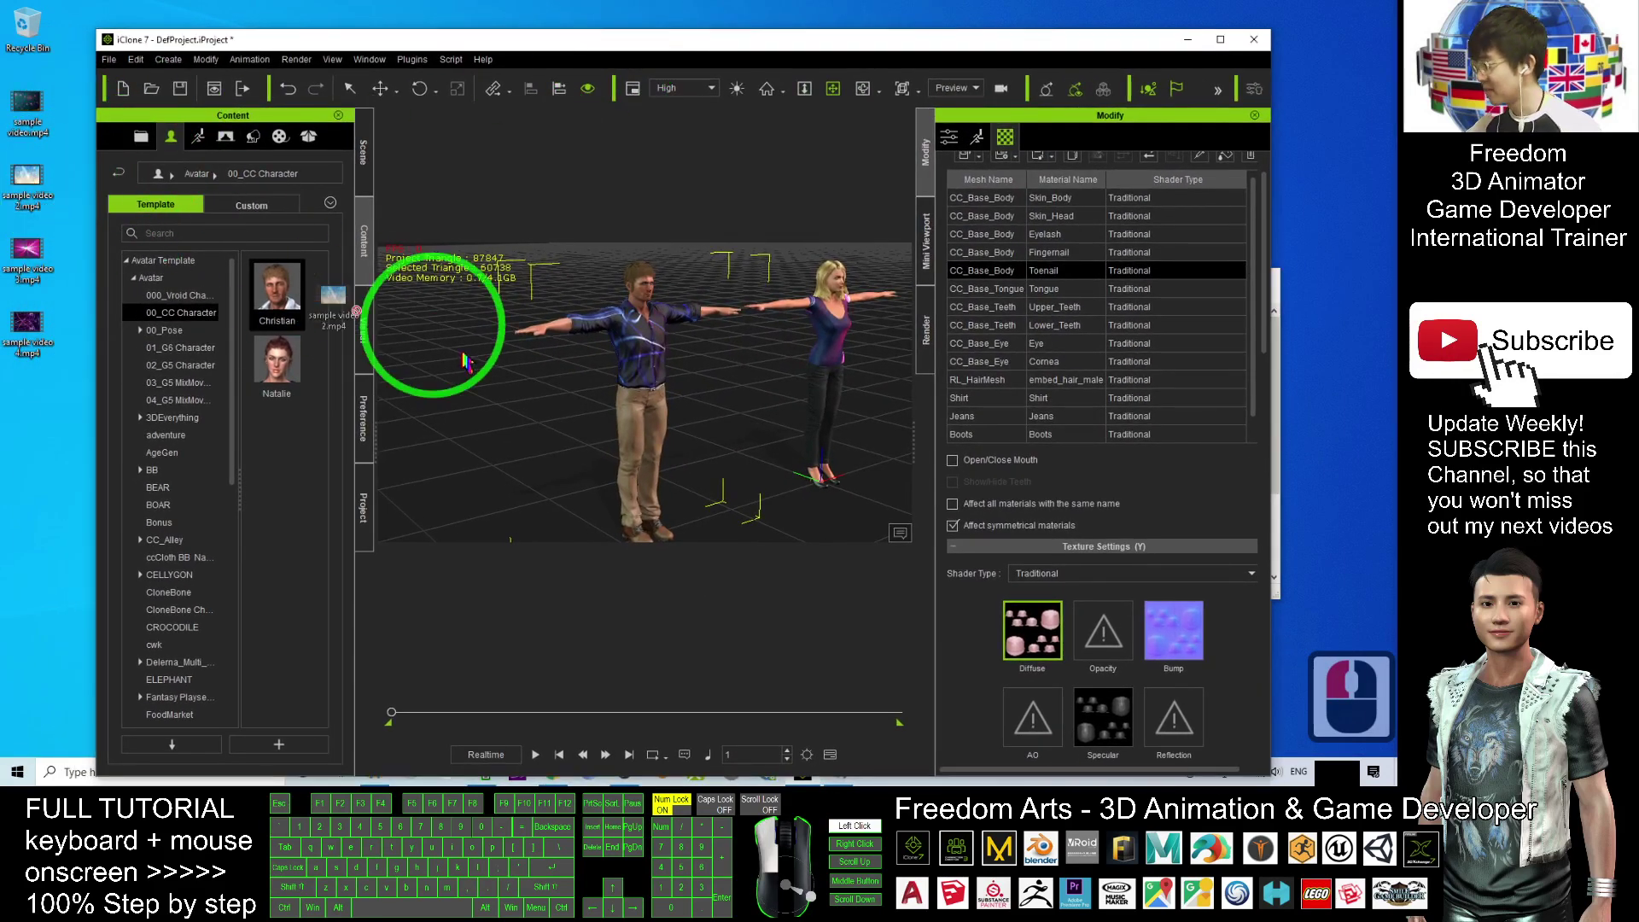
pyautogui.moveTo(636, 439); pyautogui.dragTo(639, 439)
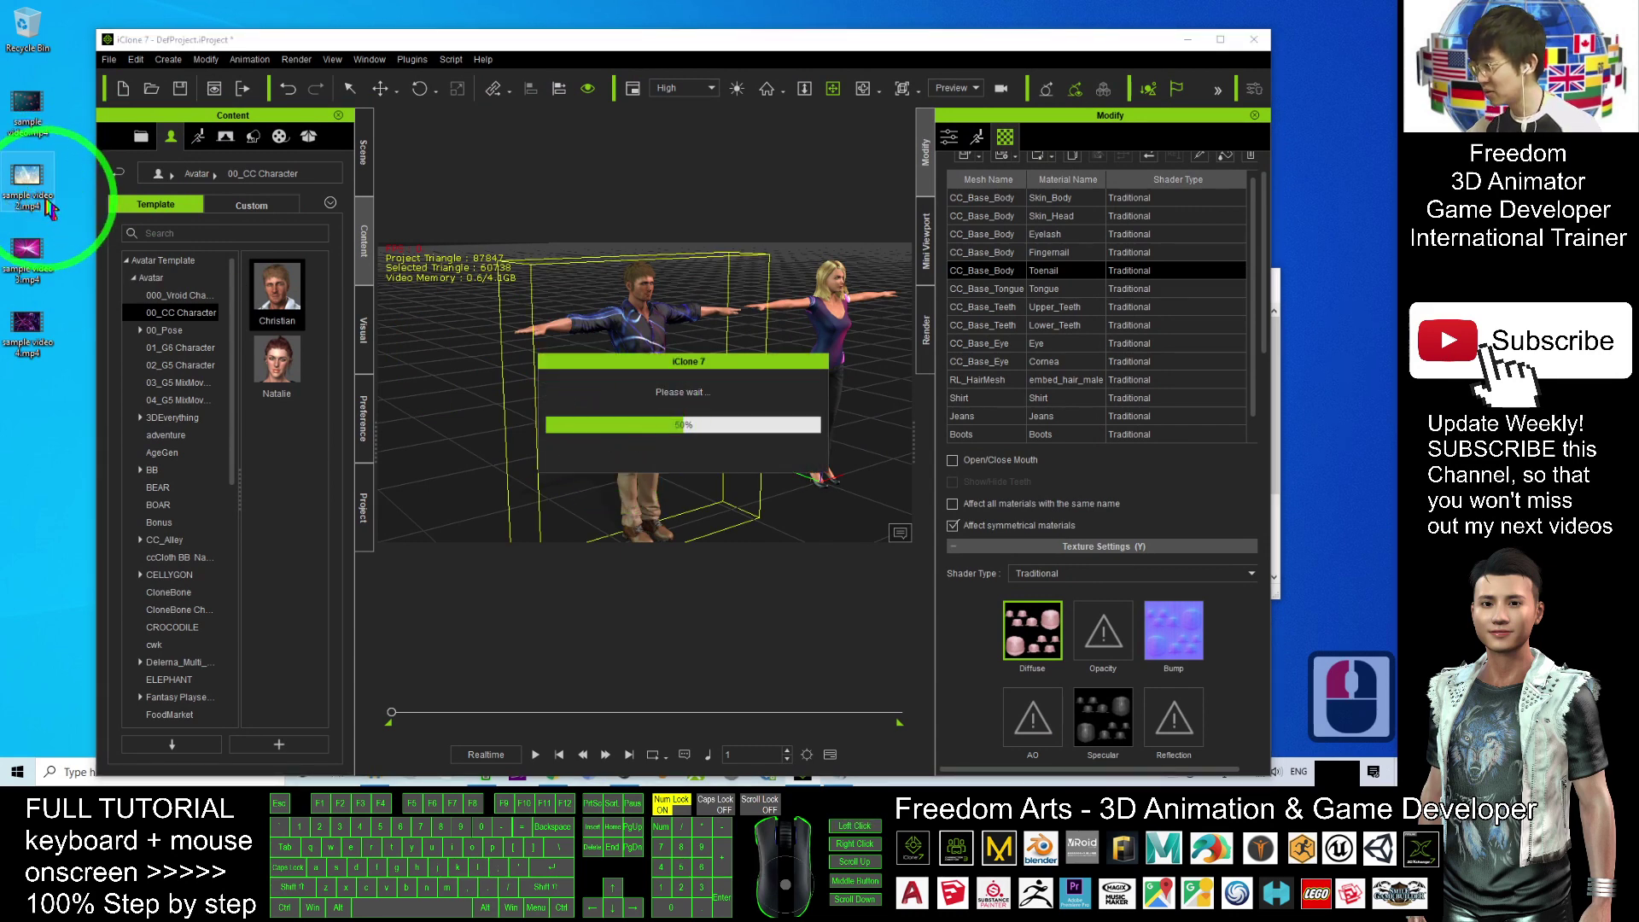
# Apply the first sample video file from the desktop to the female character's trousers, and maximize the iClone window.
pyautogui.press('x')
pyautogui.press('c')
pyautogui.moveTo(693, 368); pyautogui.dragTo(622, 356)
pyautogui.press('x')
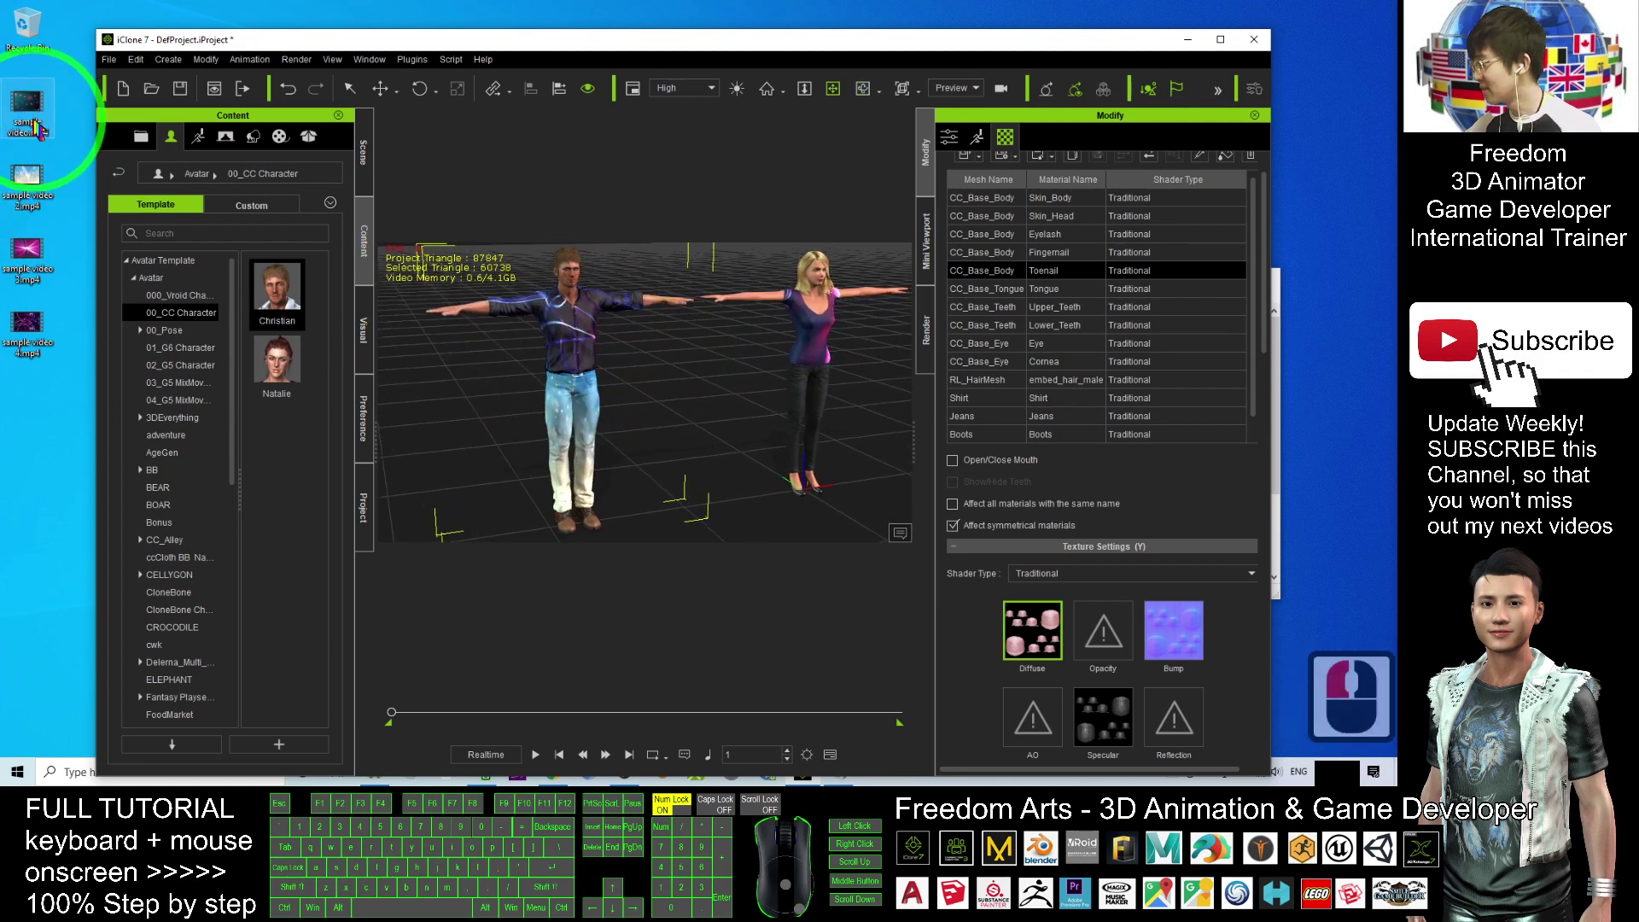
pyautogui.moveTo(32, 124); pyautogui.dragTo(803, 408)
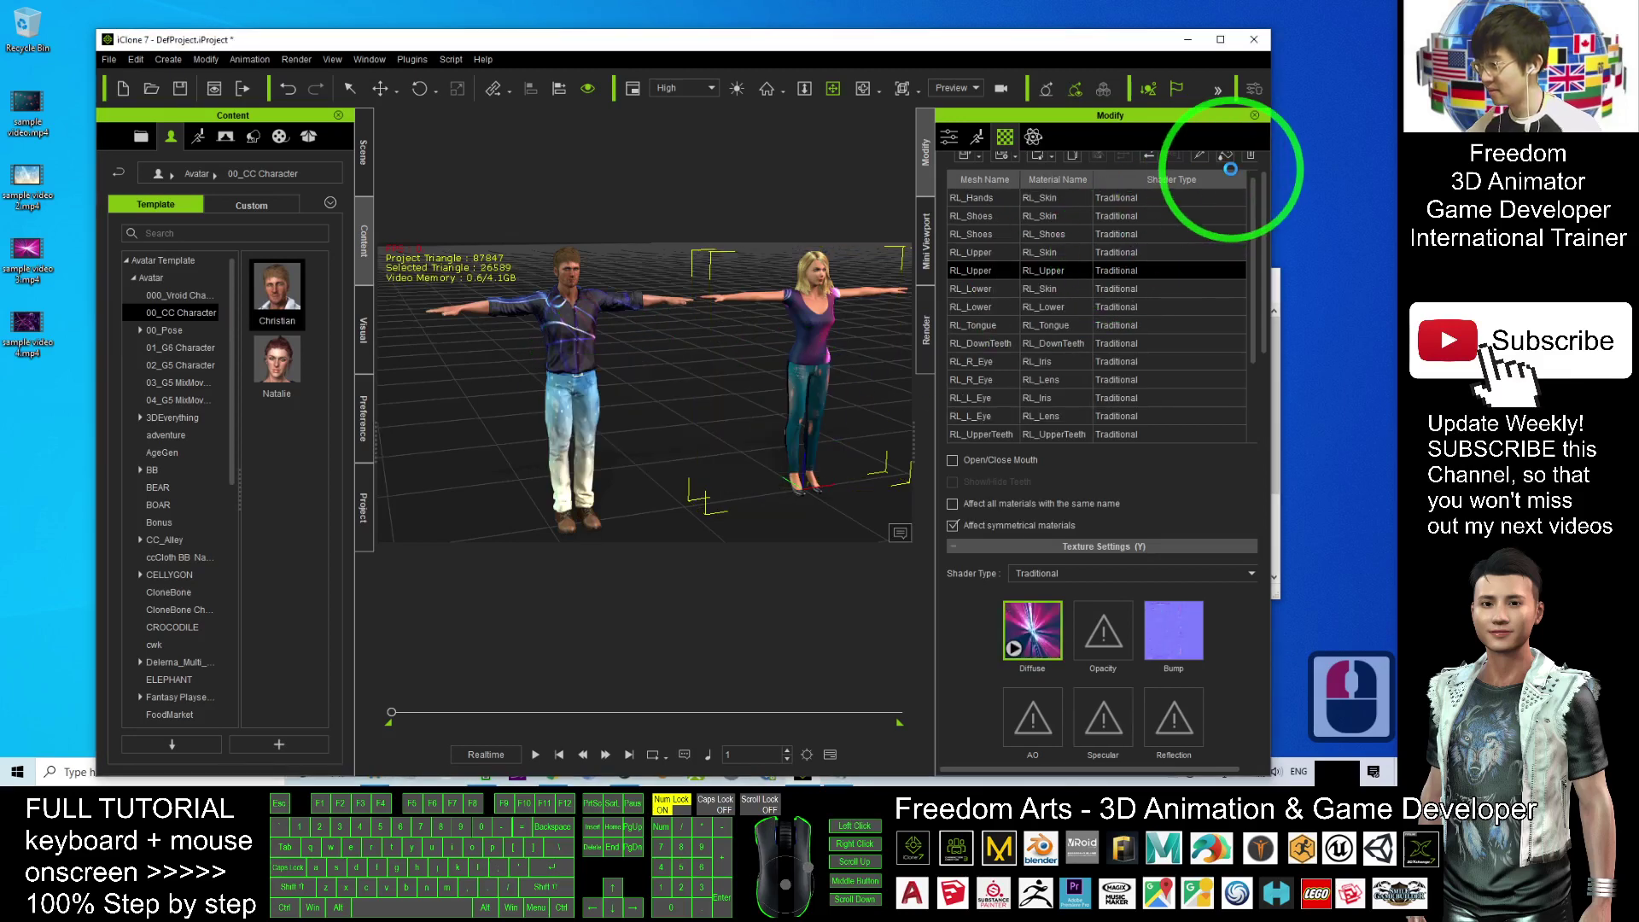
pyautogui.click(1220, 40)
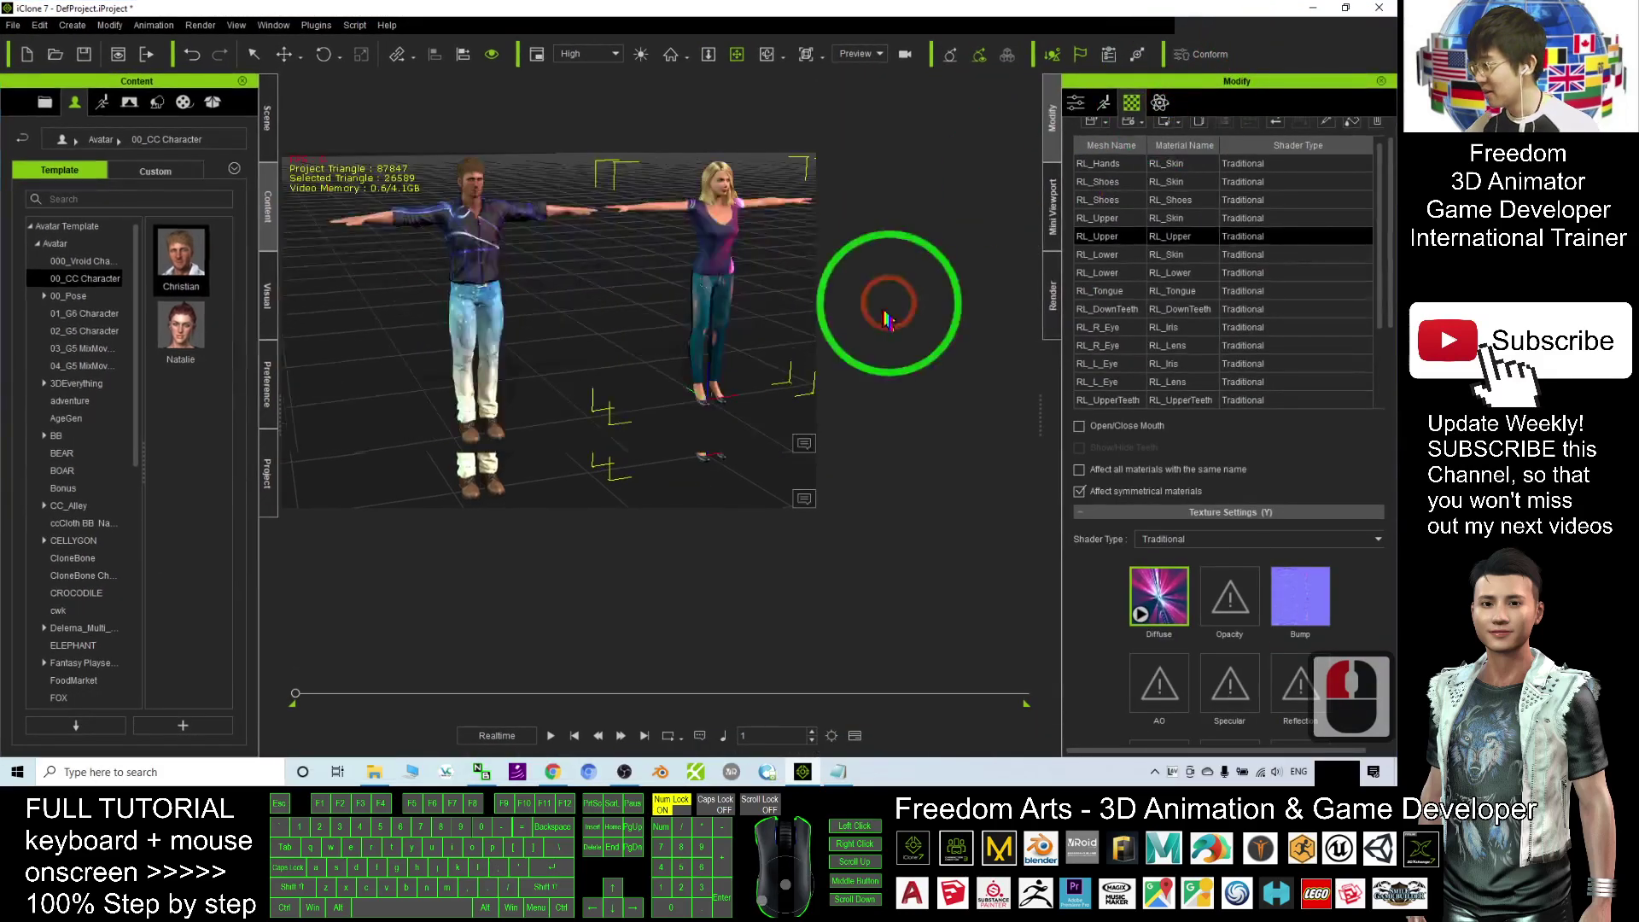
# Play the project to examine the video textures on both characters' tops and trousers, and return to the first frame.
pyautogui.moveTo(735, 320); pyautogui.dragTo(802, 369)
pyautogui.scroll(-3, 802, 369)
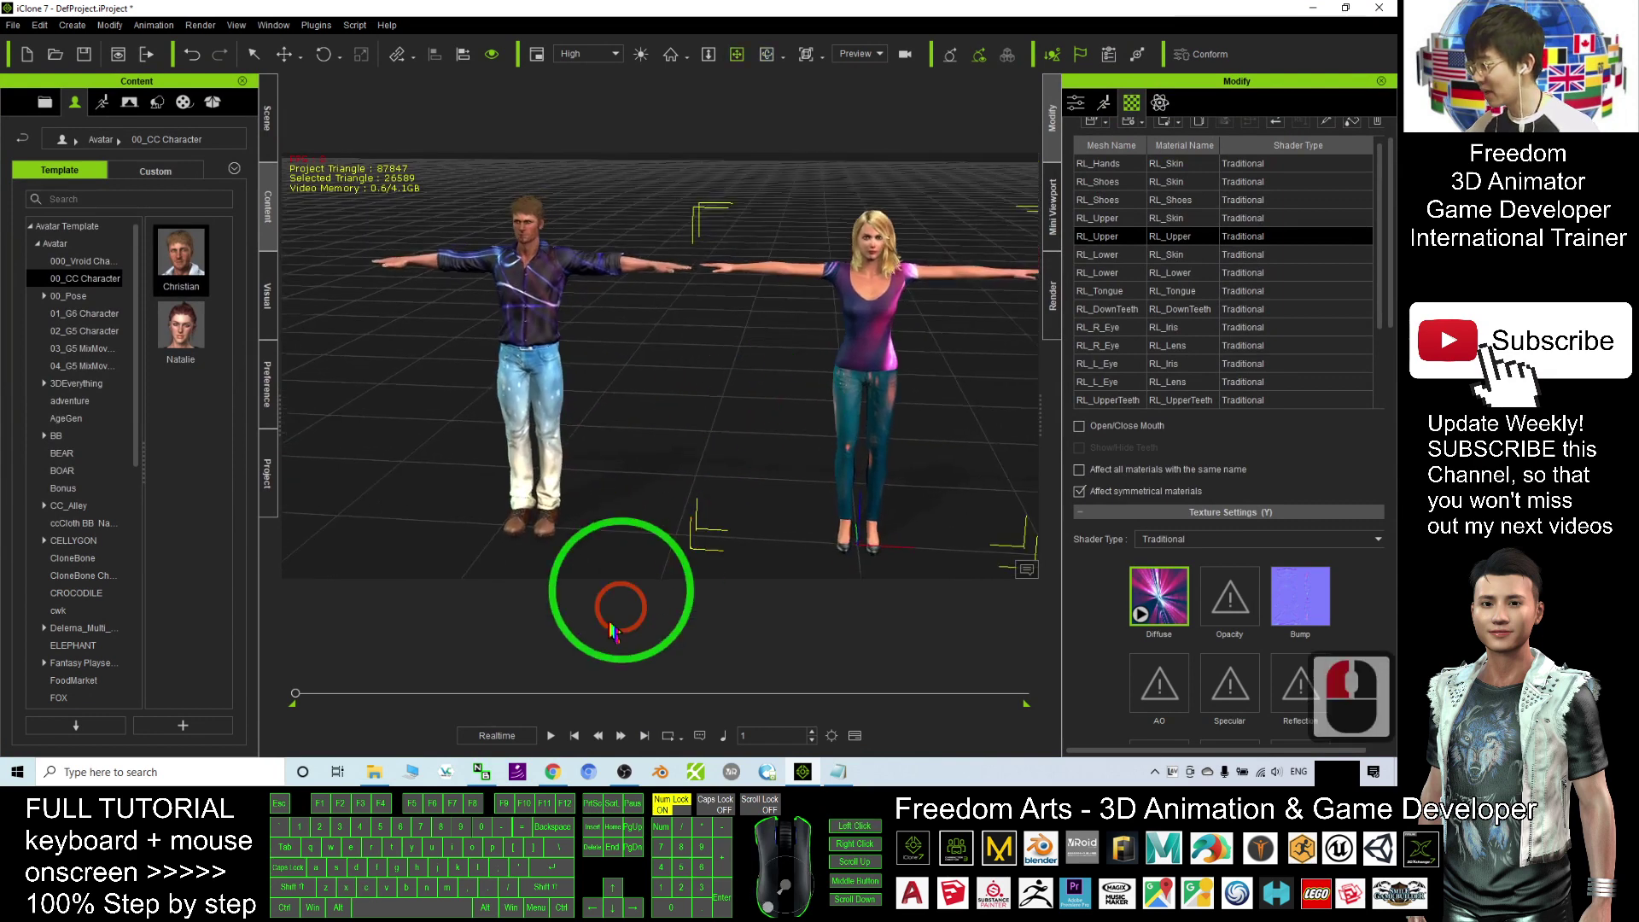
pyautogui.click(551, 736)
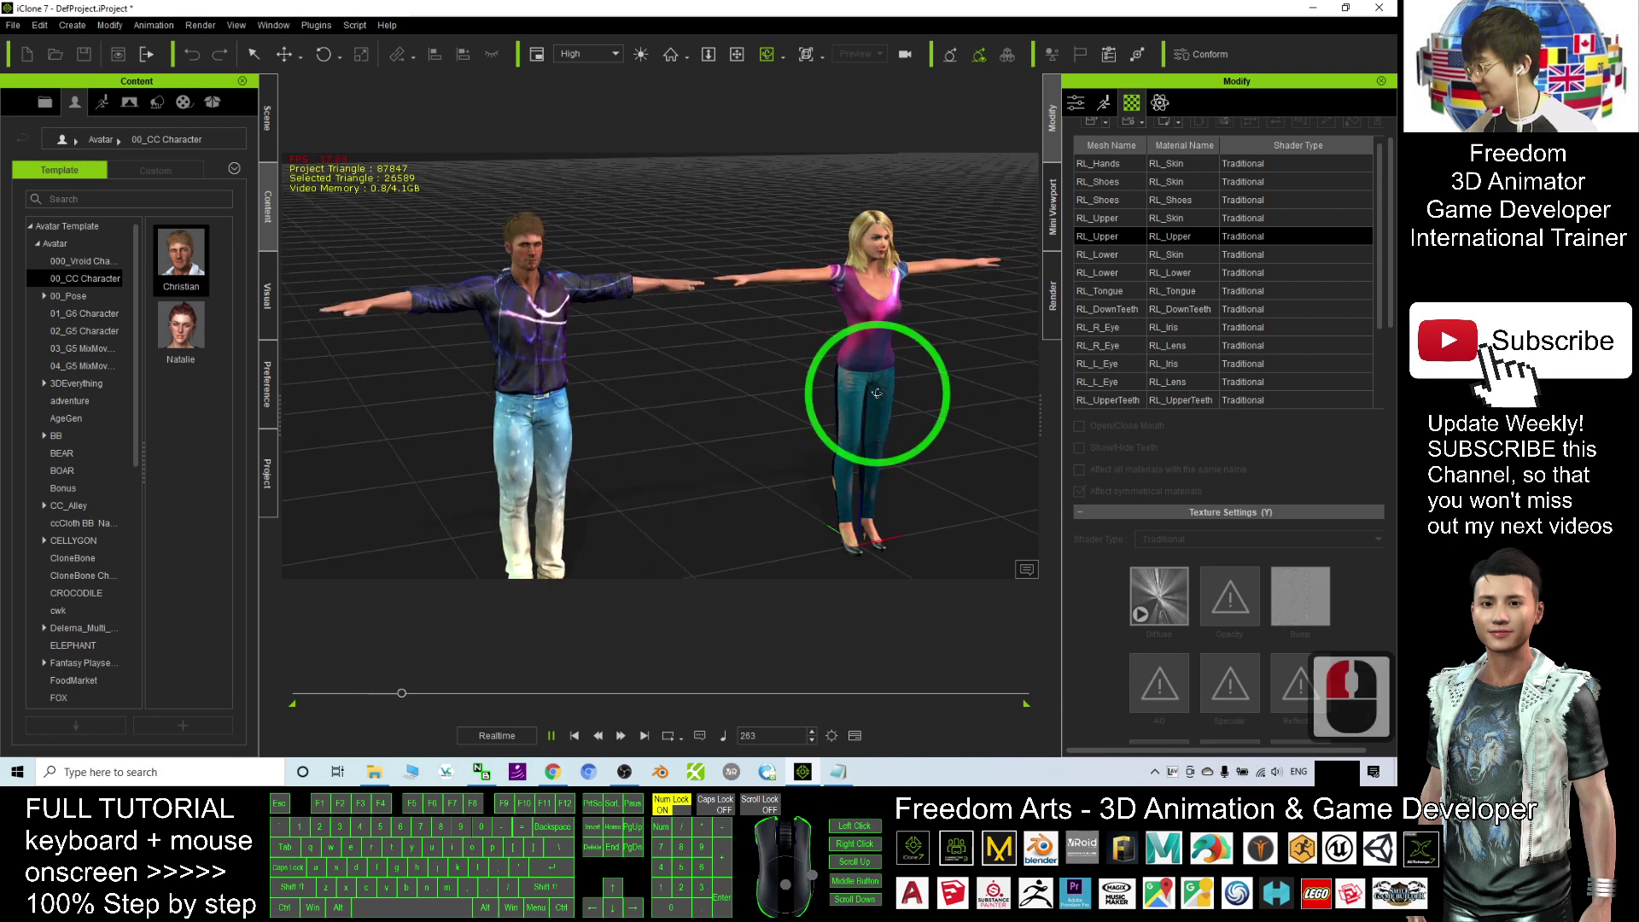
pyautogui.press('c')
pyautogui.moveTo(804, 427); pyautogui.dragTo(792, 430)
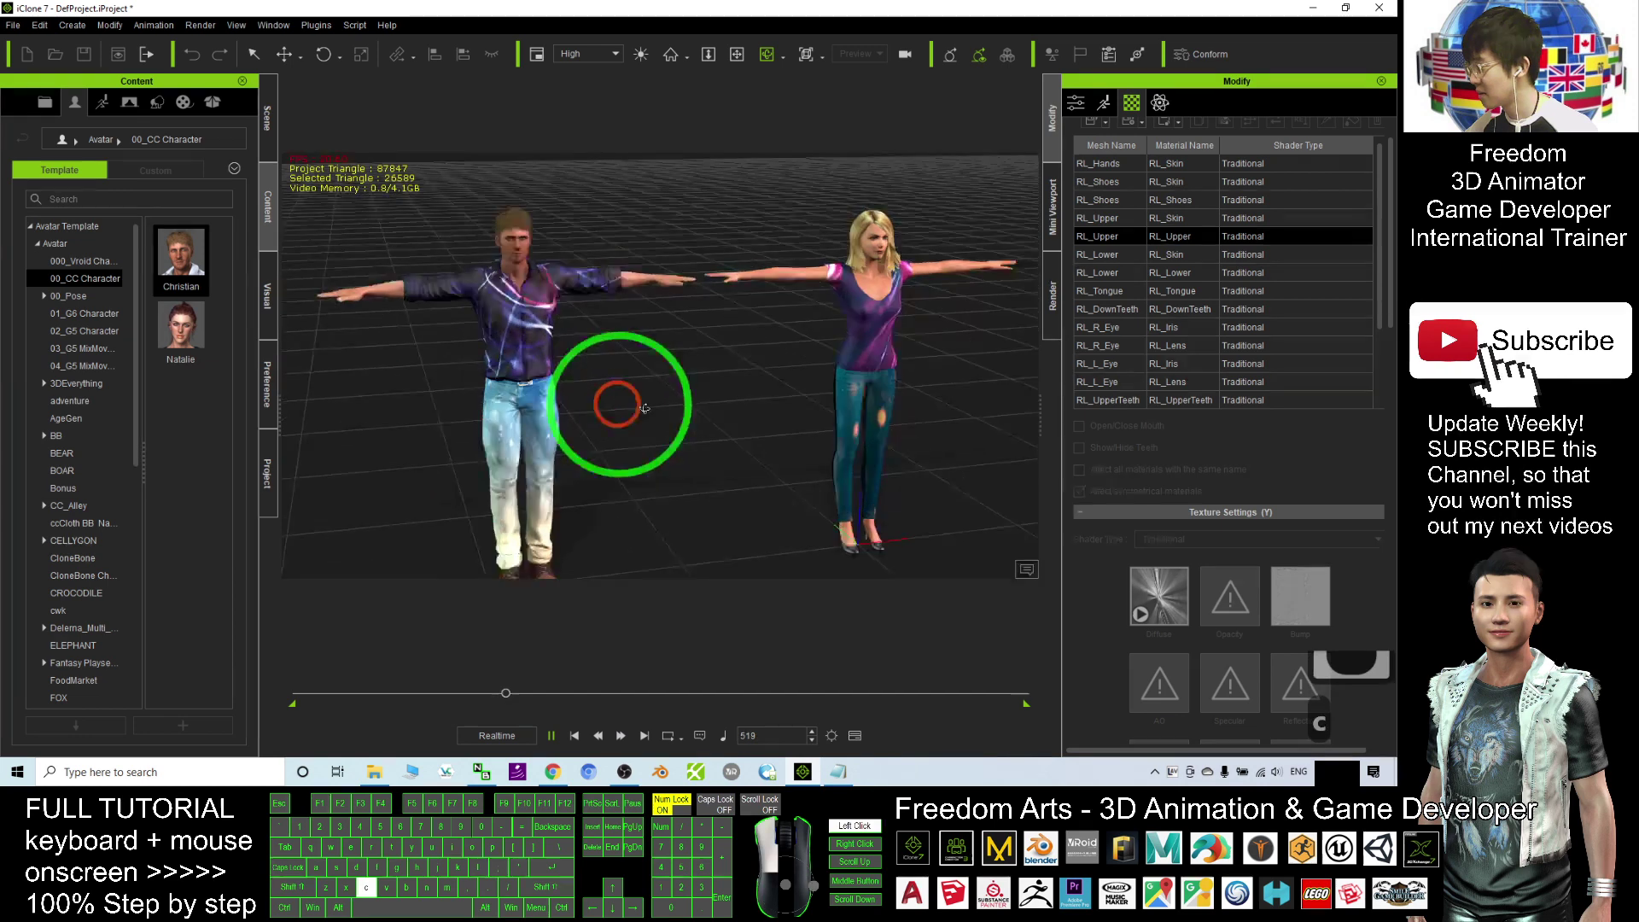
pyautogui.moveTo(644, 408); pyautogui.dragTo(852, 551)
pyautogui.moveTo(536, 364); pyautogui.dragTo(941, 380)
pyautogui.press('x')
pyautogui.moveTo(838, 417)
pyautogui.mouseDown()
pyautogui.moveTo(778, 397)
pyautogui.moveTo(930, 385)
pyautogui.moveTo(607, 384)
pyautogui.moveTo(750, 330)
pyautogui.moveTo(652, 465)
pyautogui.mouseUp()
pyautogui.press('c')
pyautogui.press('x')
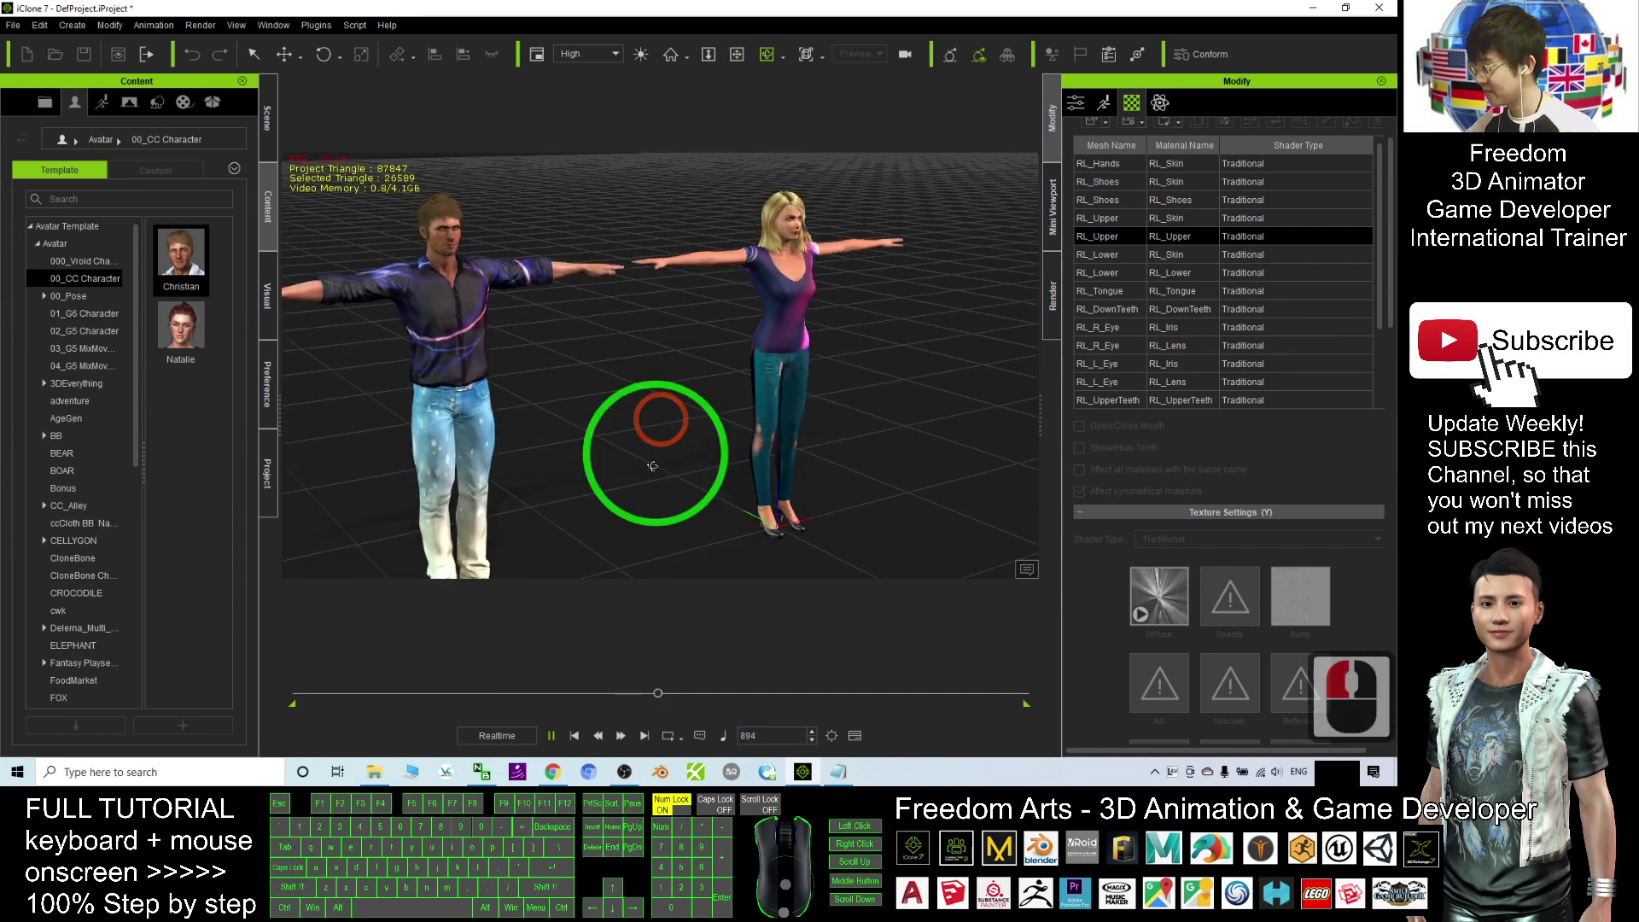
pyautogui.click(570, 736)
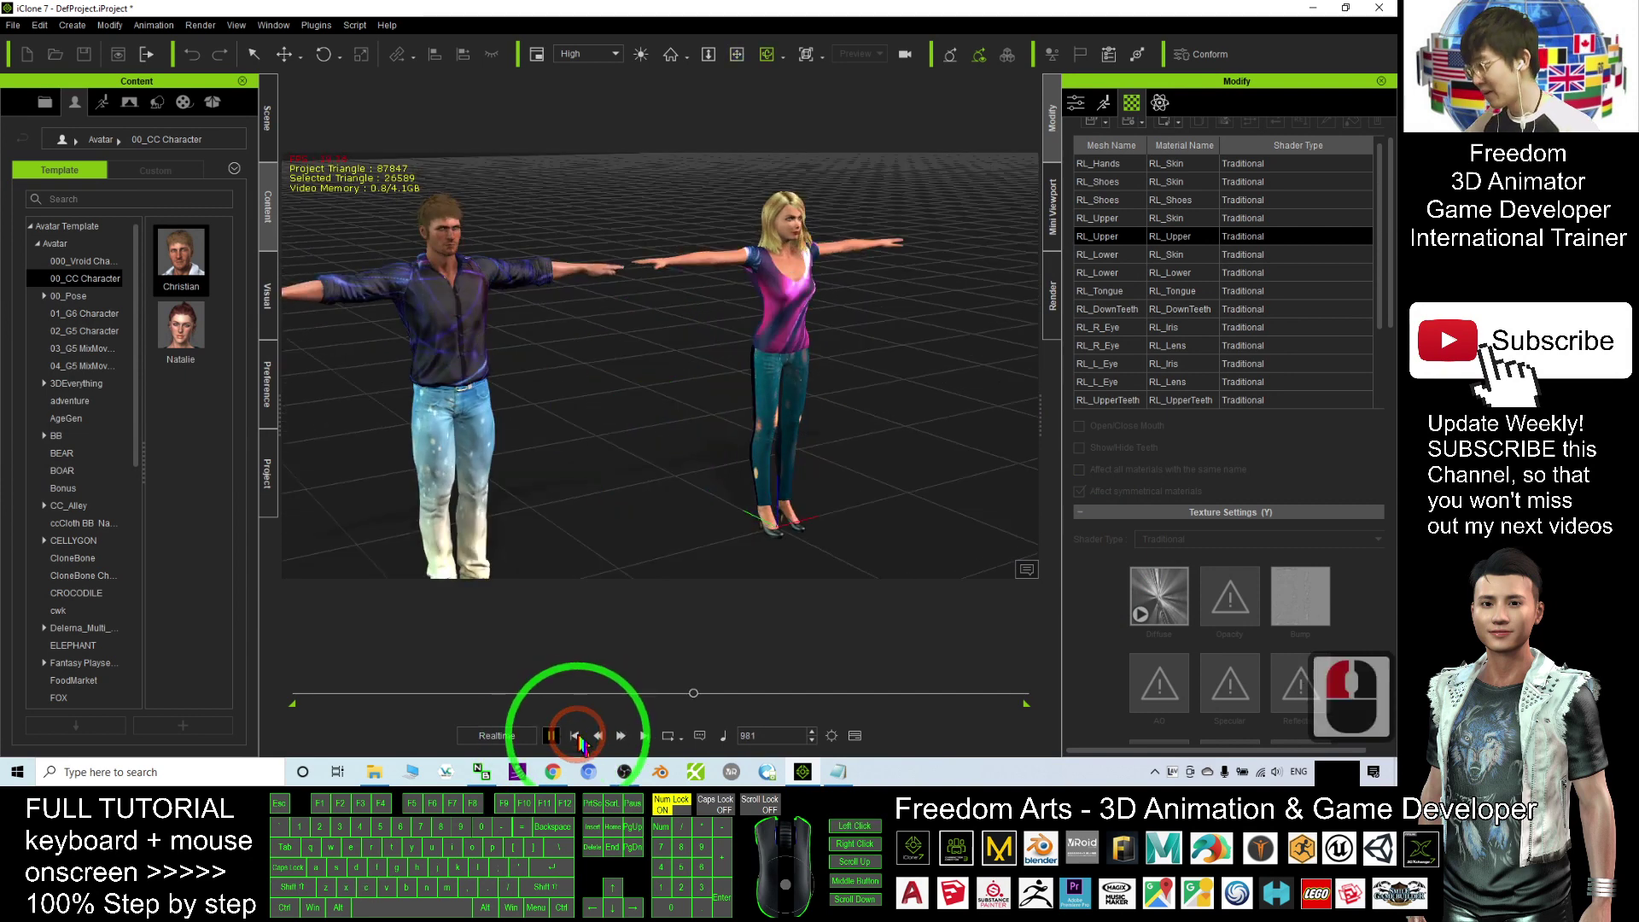
pyautogui.click(574, 735)
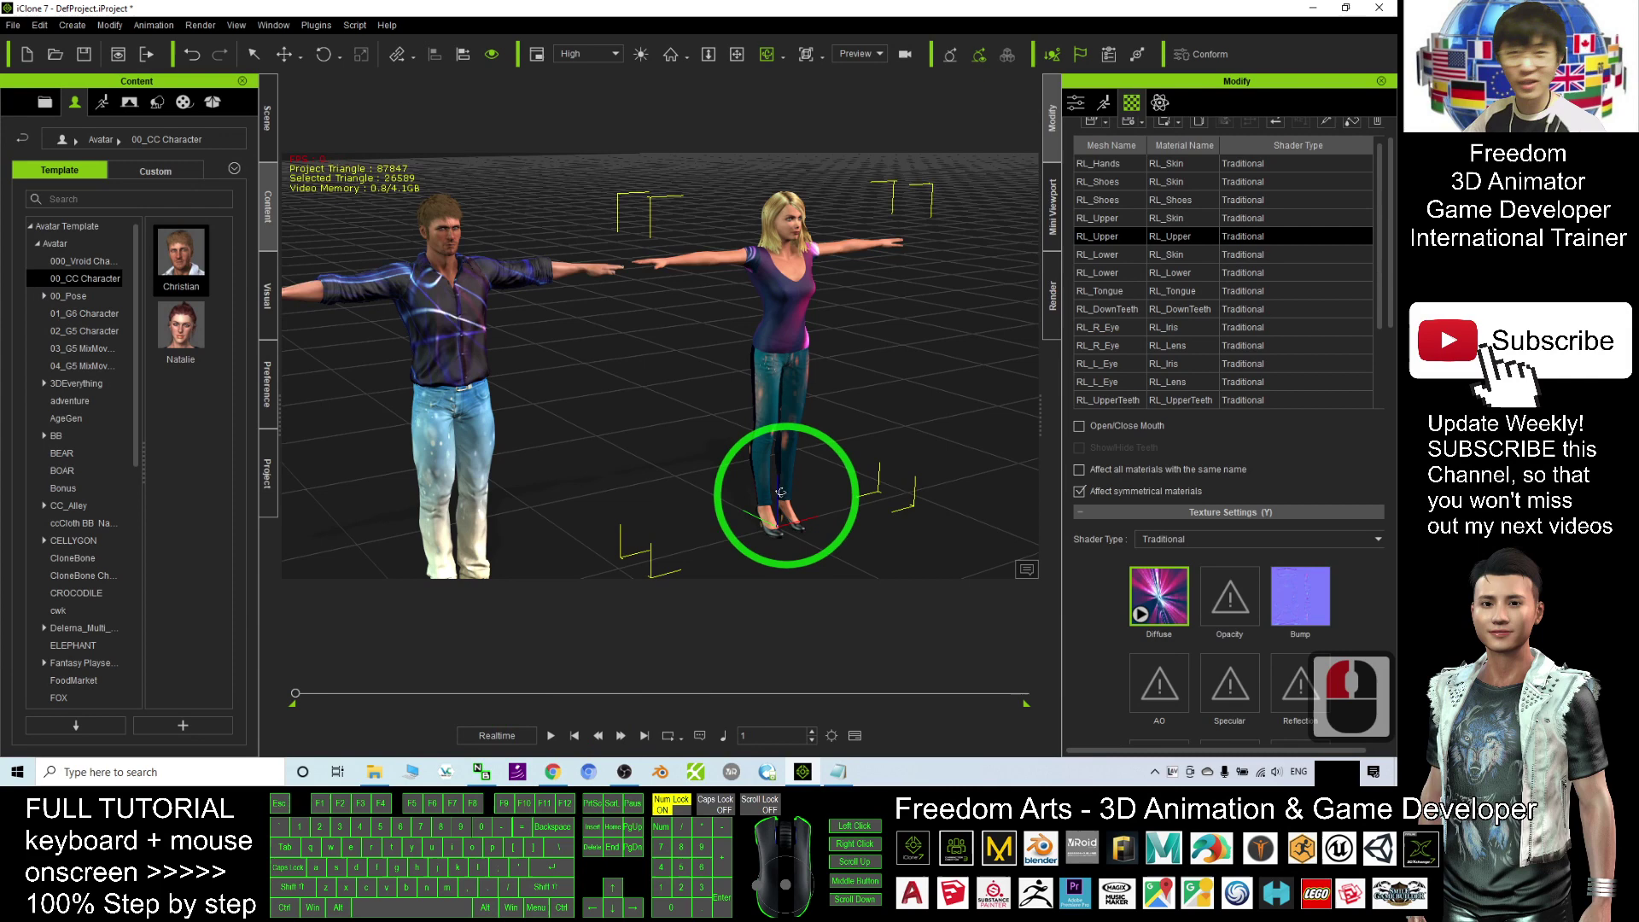
# Switch the content library from avatars to animations and open the custom Motion folder.
pyautogui.moveTo(843, 413); pyautogui.dragTo(697, 436)
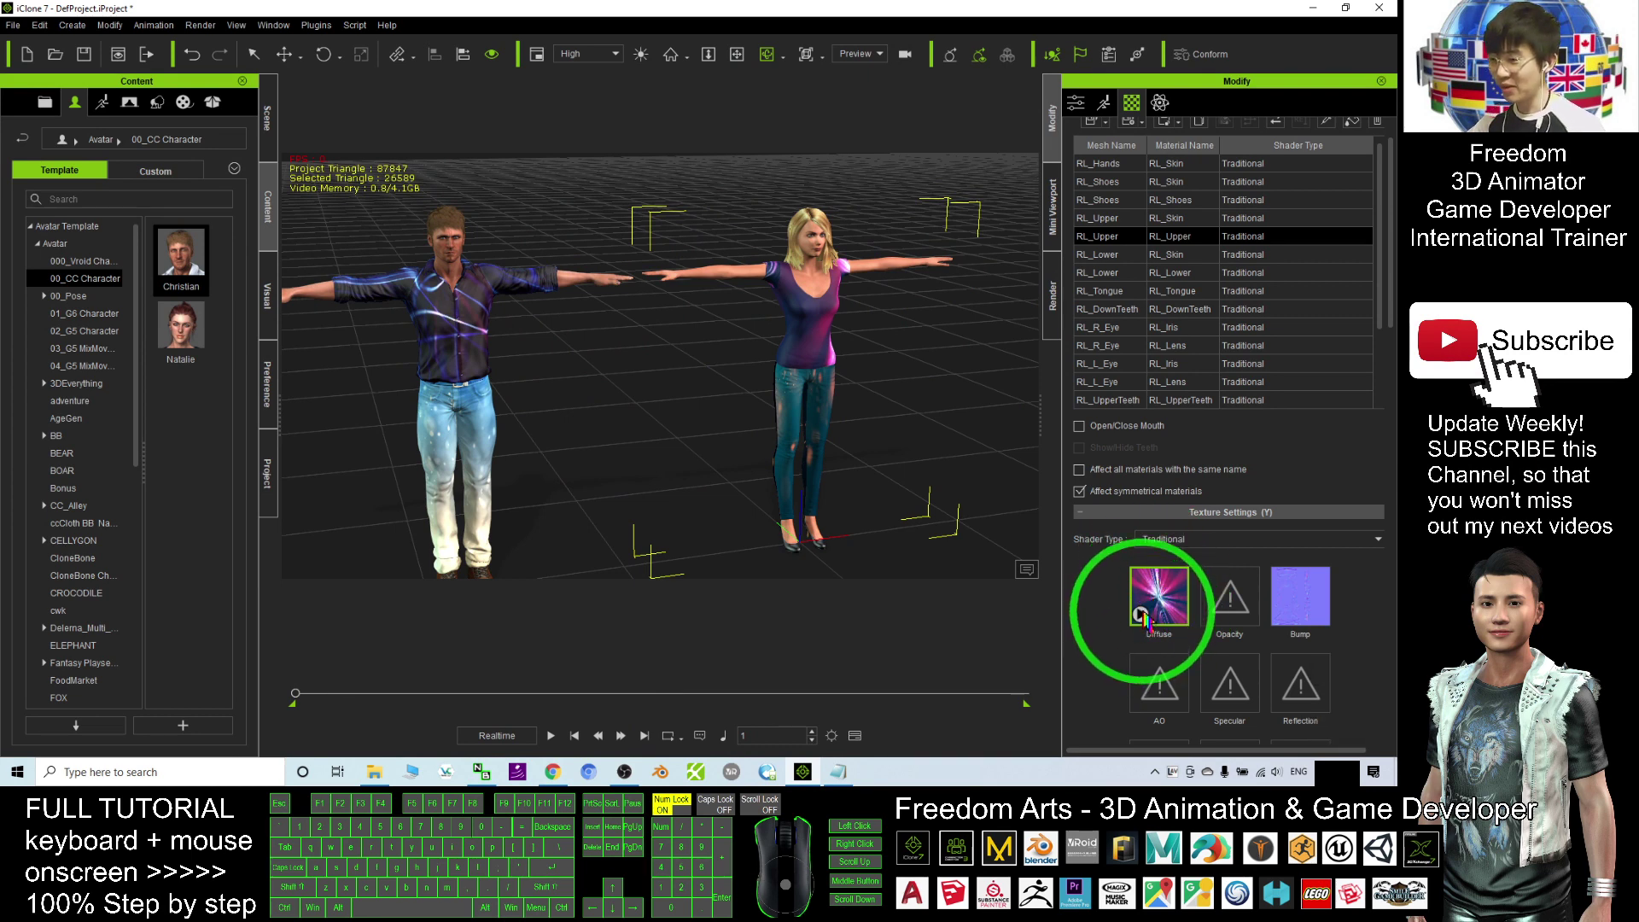
pyautogui.scroll(-4, 768, 367)
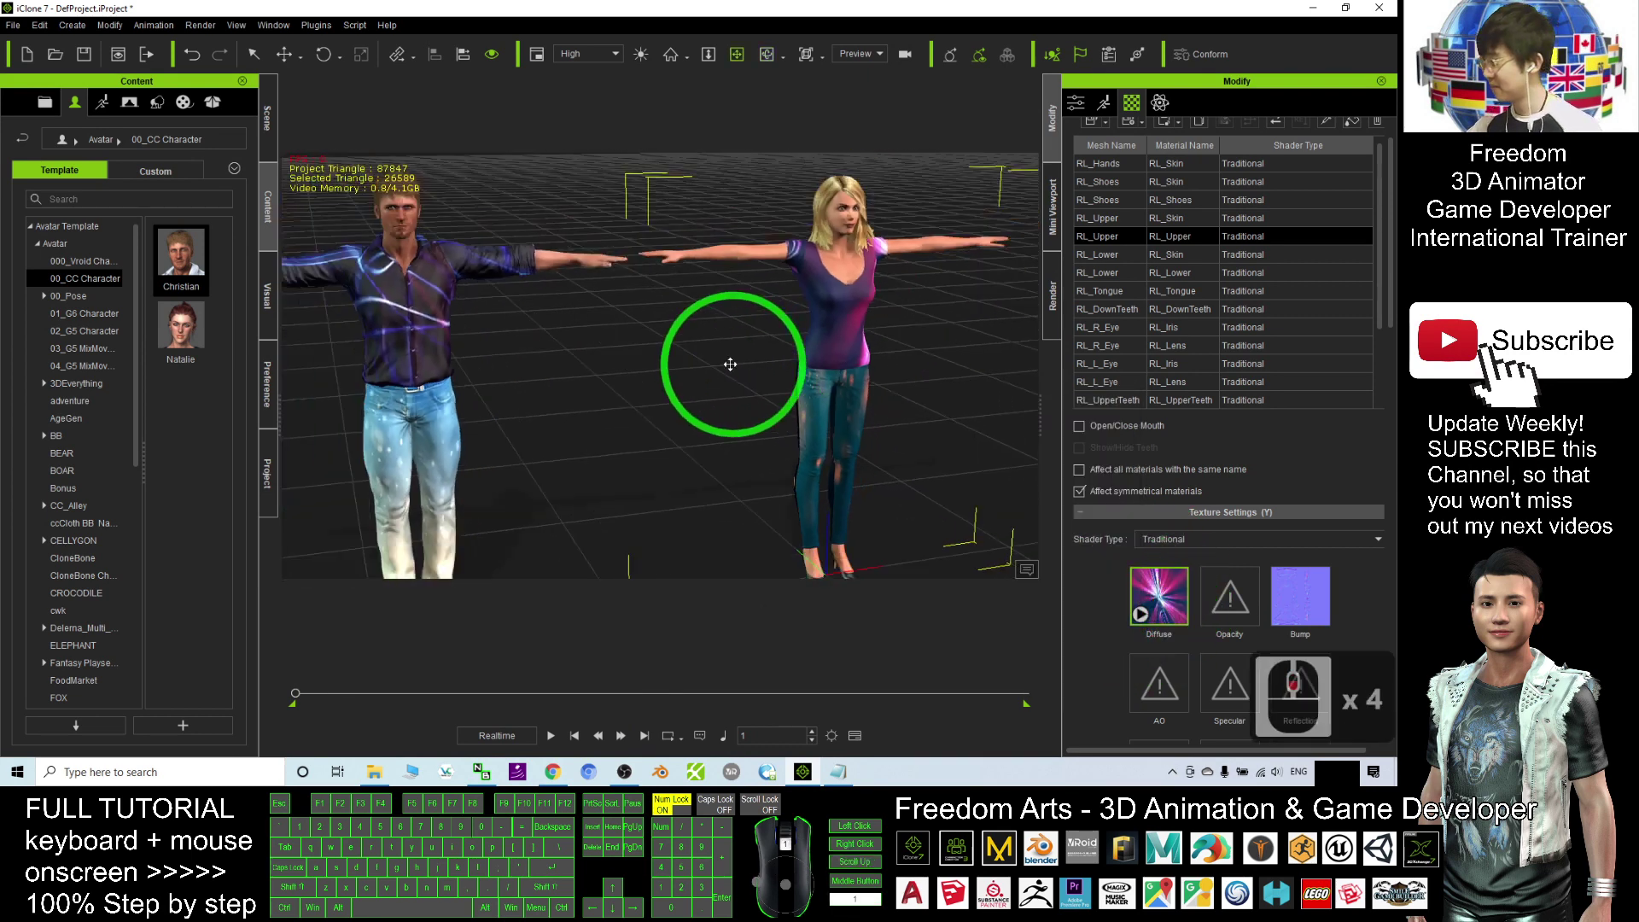
pyautogui.scroll(-3, 729, 364)
pyautogui.moveTo(137, 333); pyautogui.dragTo(145, 602)
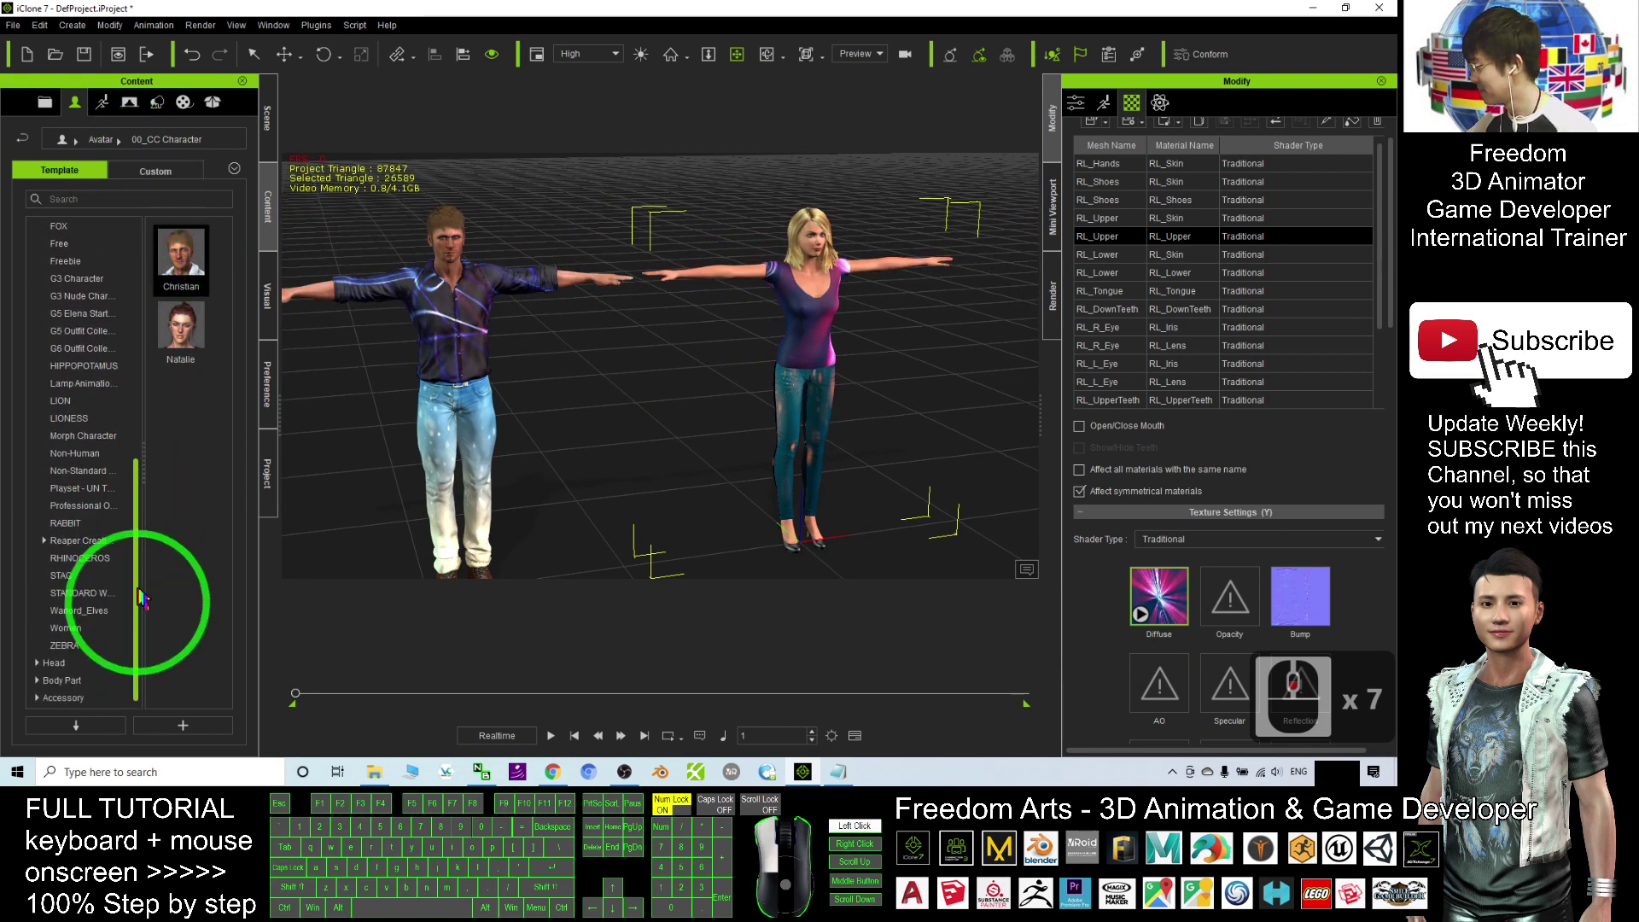
pyautogui.click(102, 102)
pyautogui.click(143, 290)
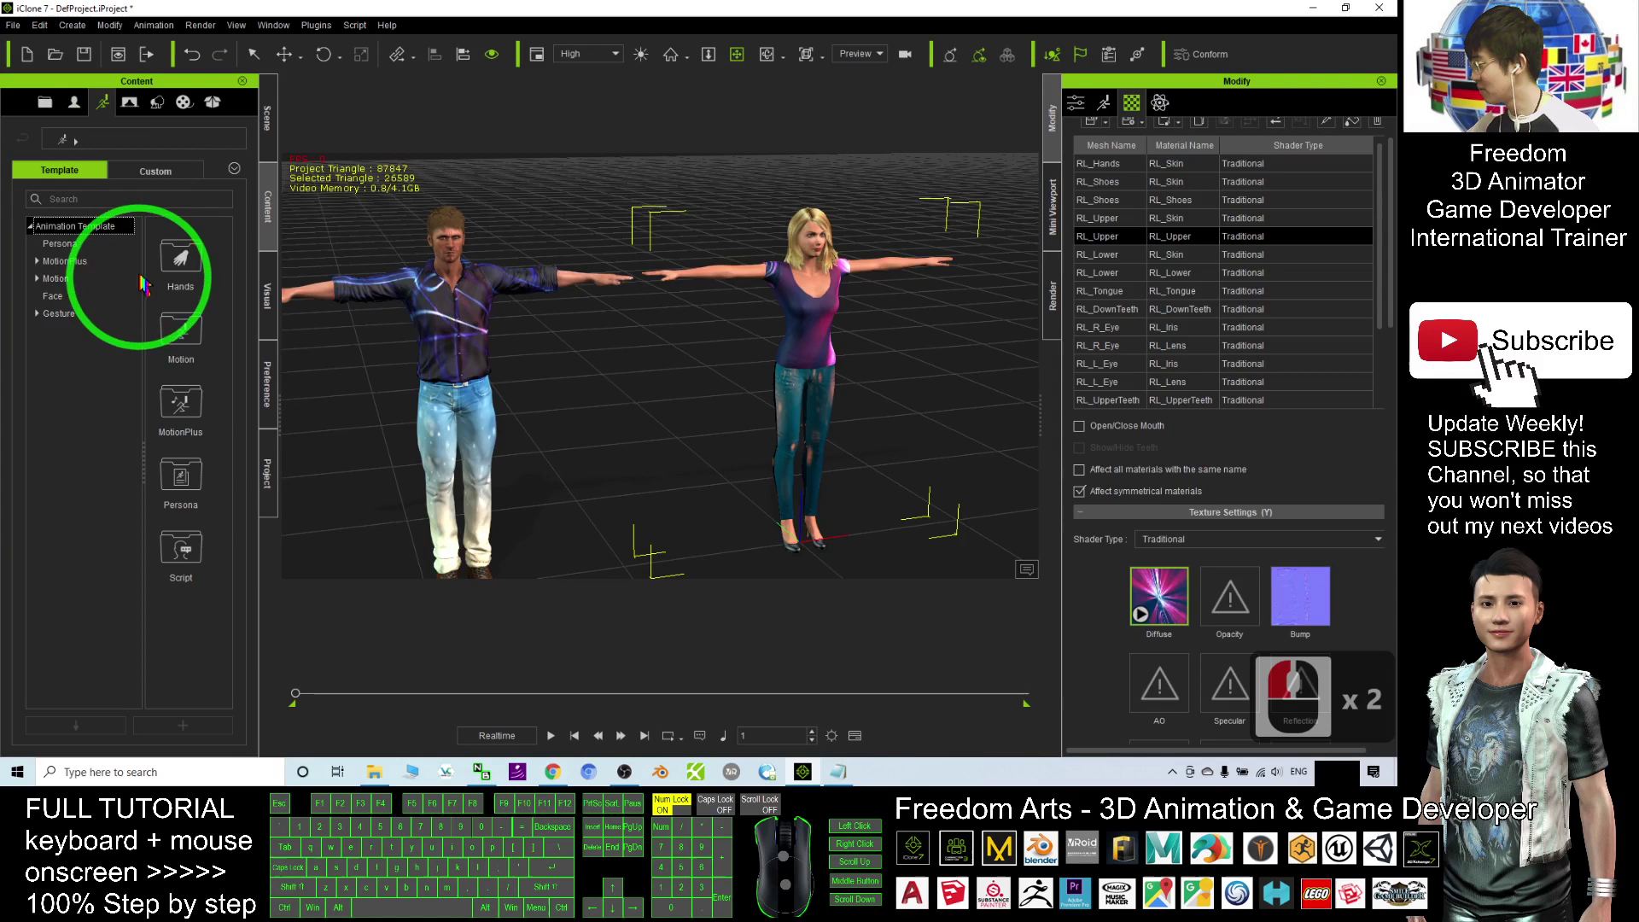
pyautogui.click(162, 171)
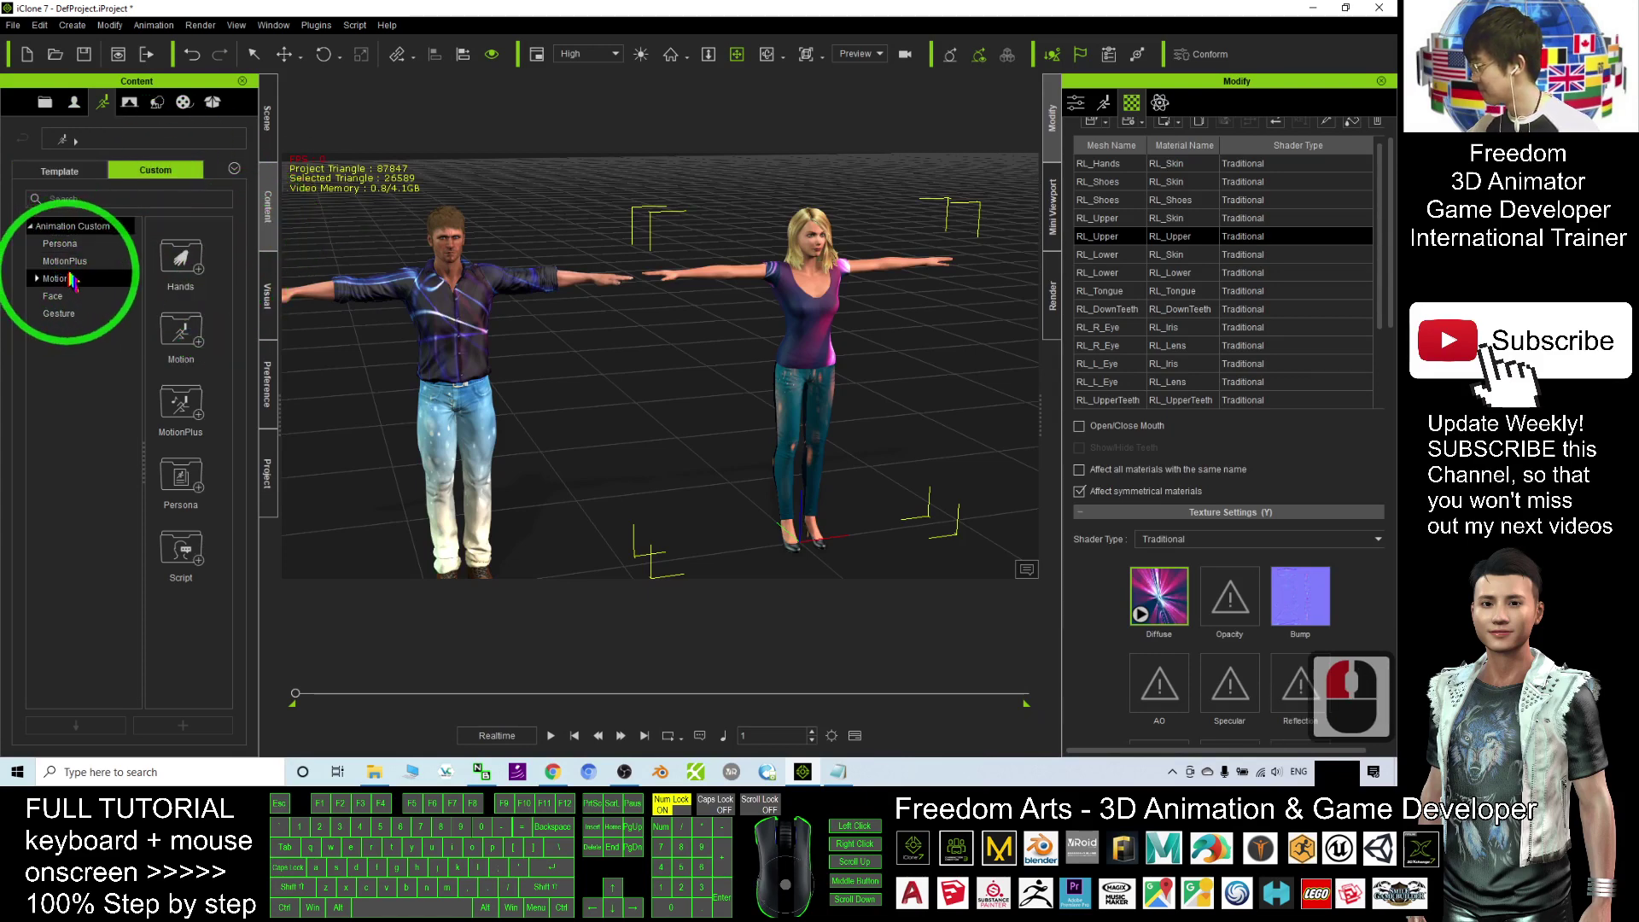
pyautogui.click(72, 280)
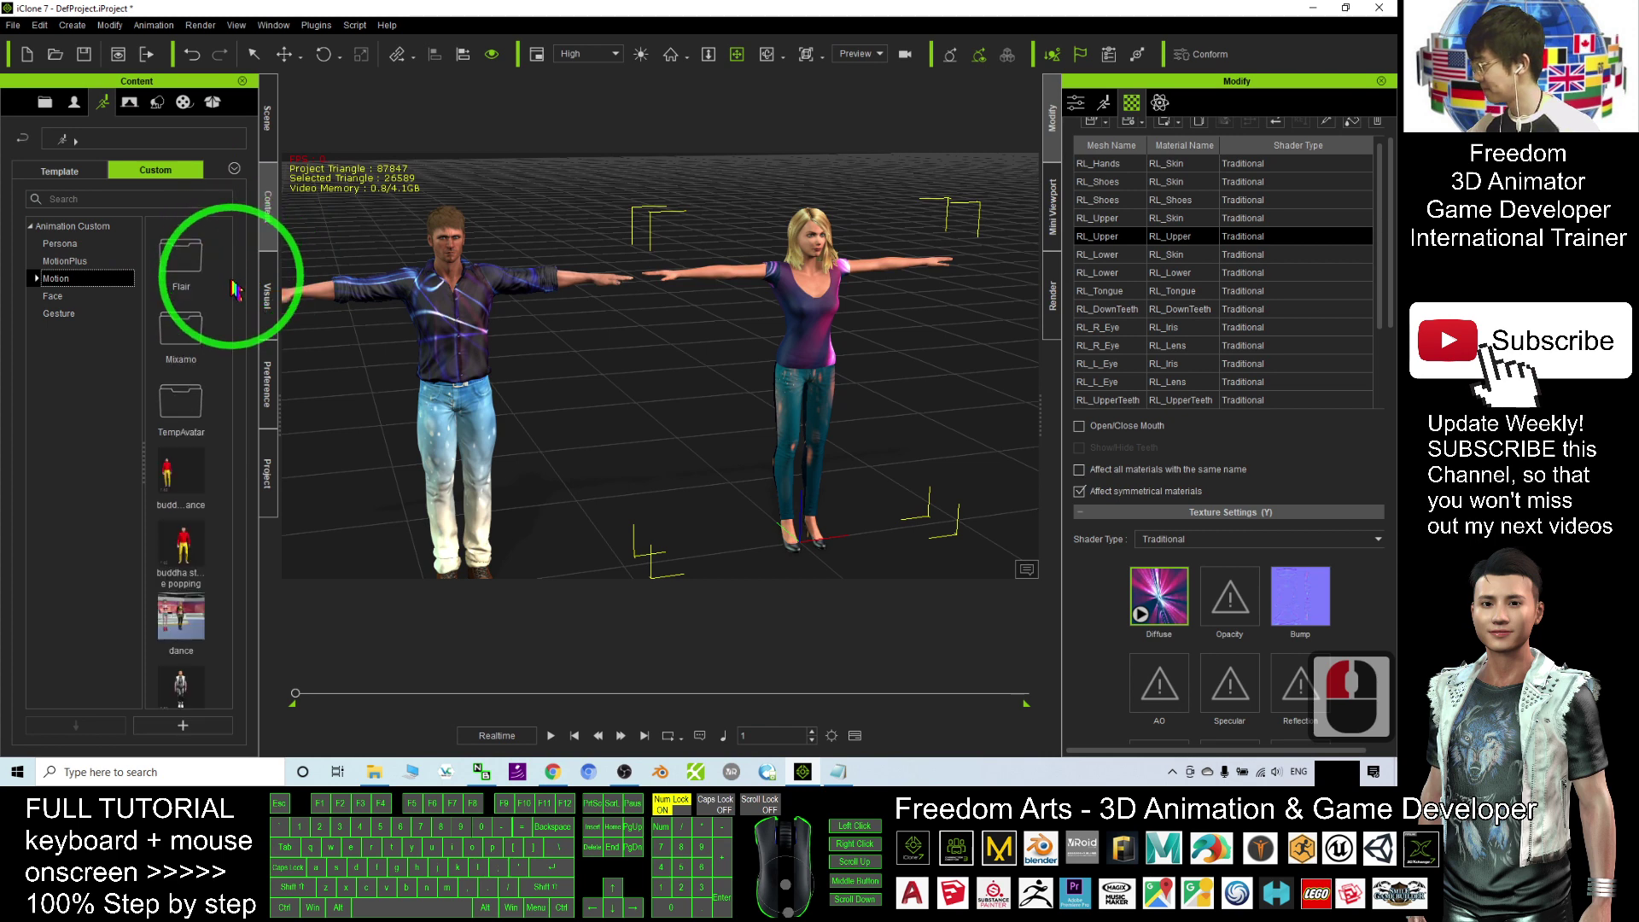
# Apply the custom "dance" motion to the female character and to the male character.
pyautogui.moveTo(235, 290); pyautogui.dragTo(234, 375)
pyautogui.click(180, 431)
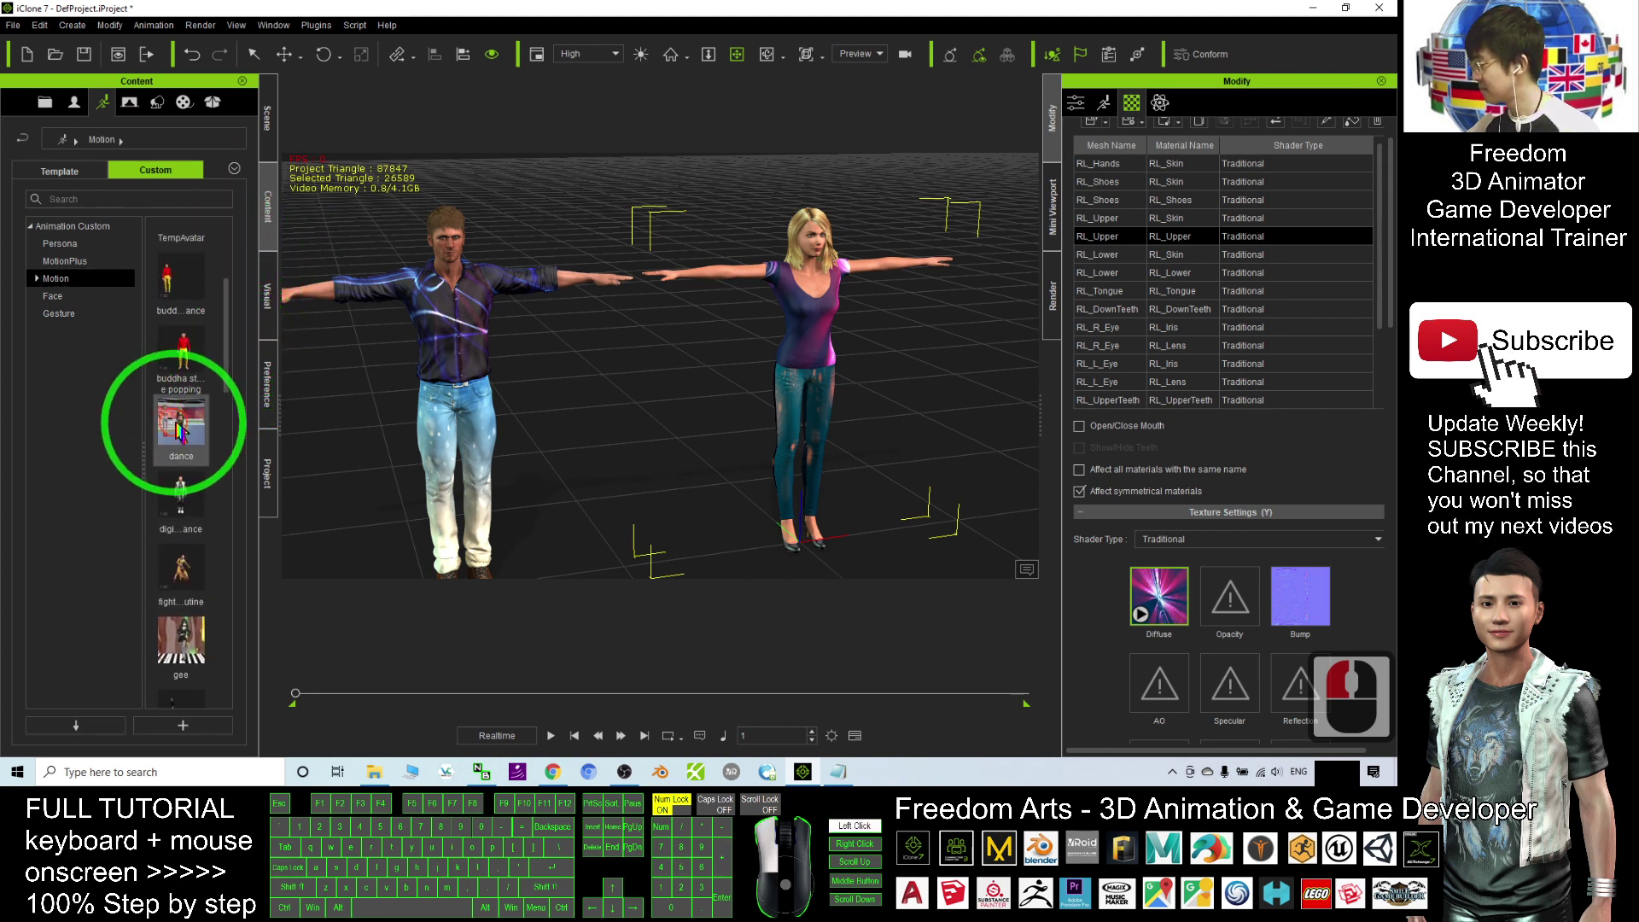
pyautogui.moveTo(180, 431); pyautogui.dragTo(811, 349)
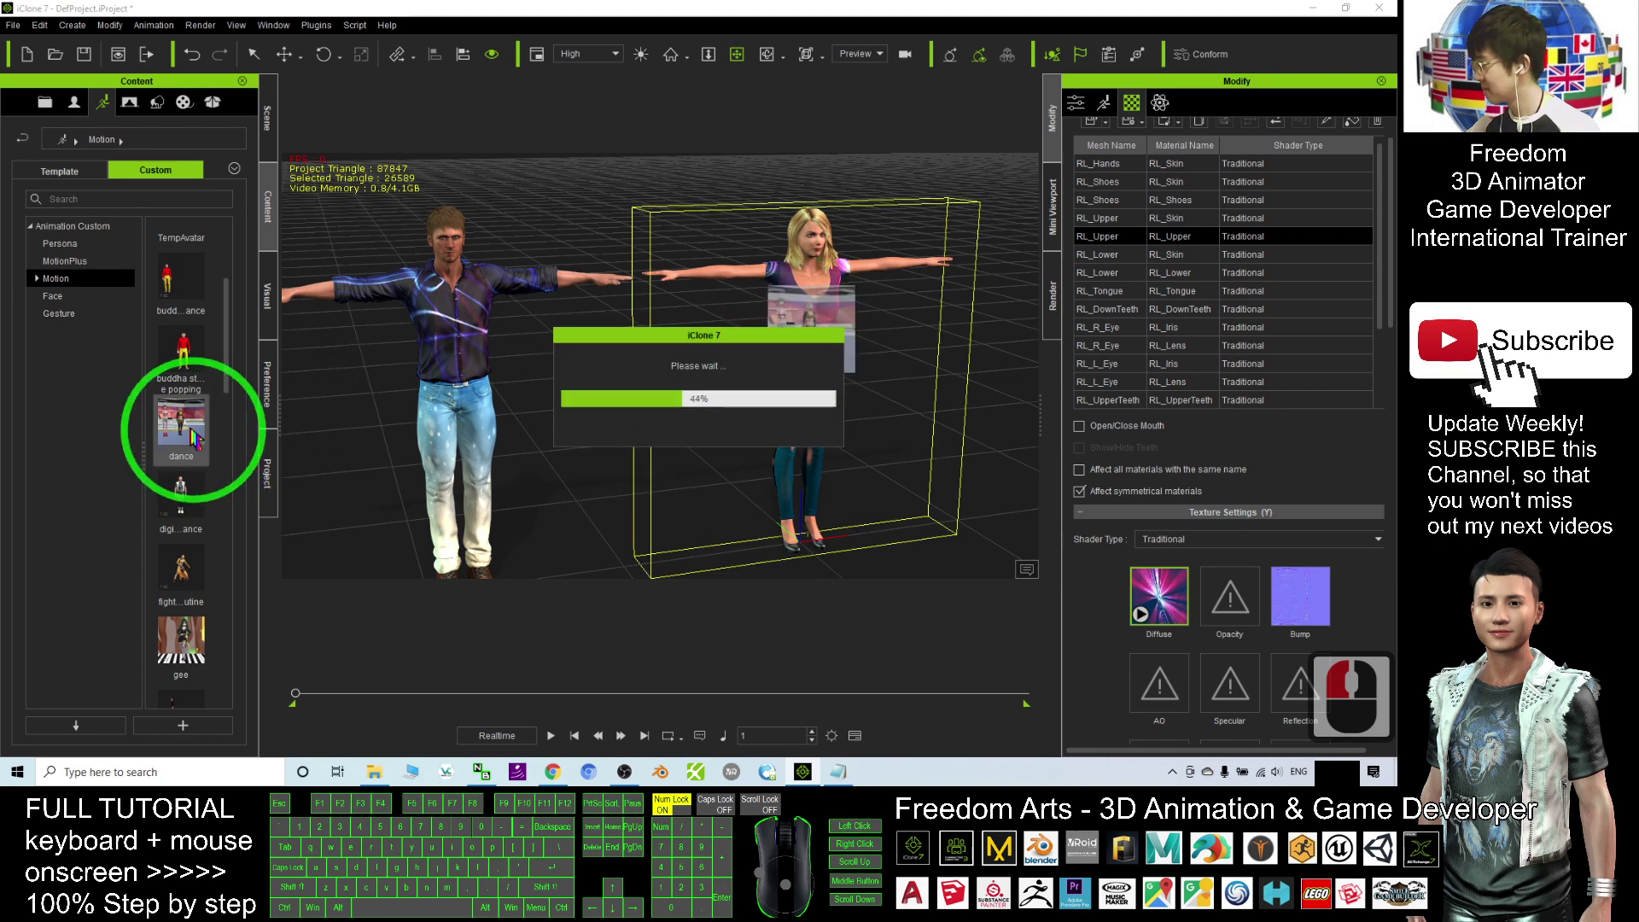
pyautogui.moveTo(185, 435); pyautogui.dragTo(503, 410)
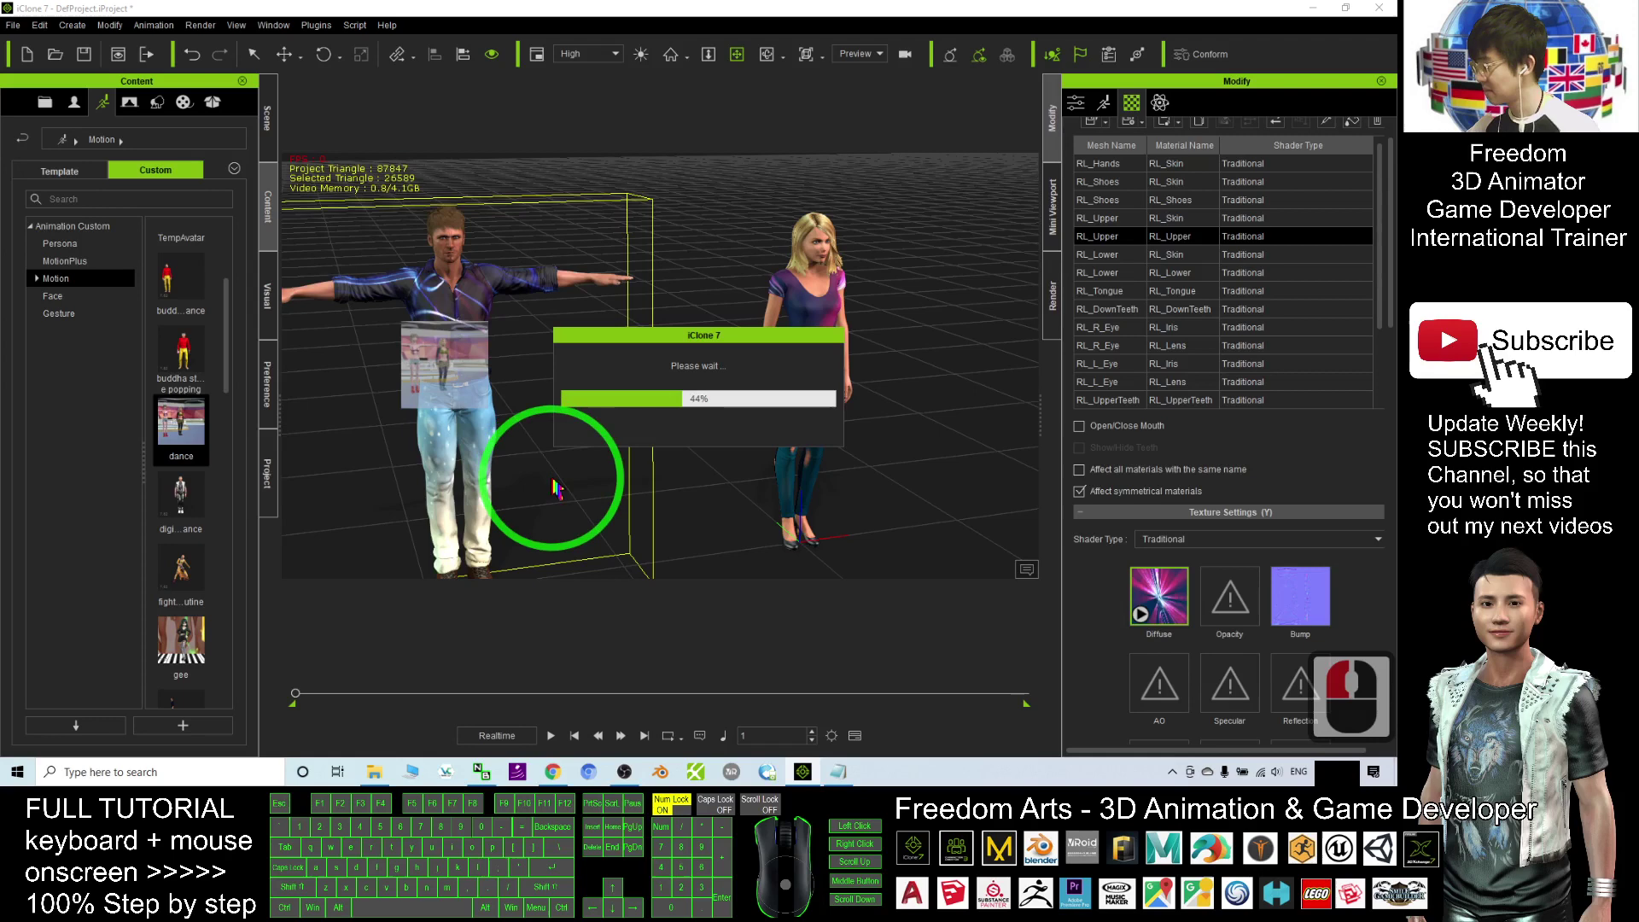
# Play the dance animation to check the moving video textures on both characters, and return to the first frame.
pyautogui.scroll(-5, 551, 478)
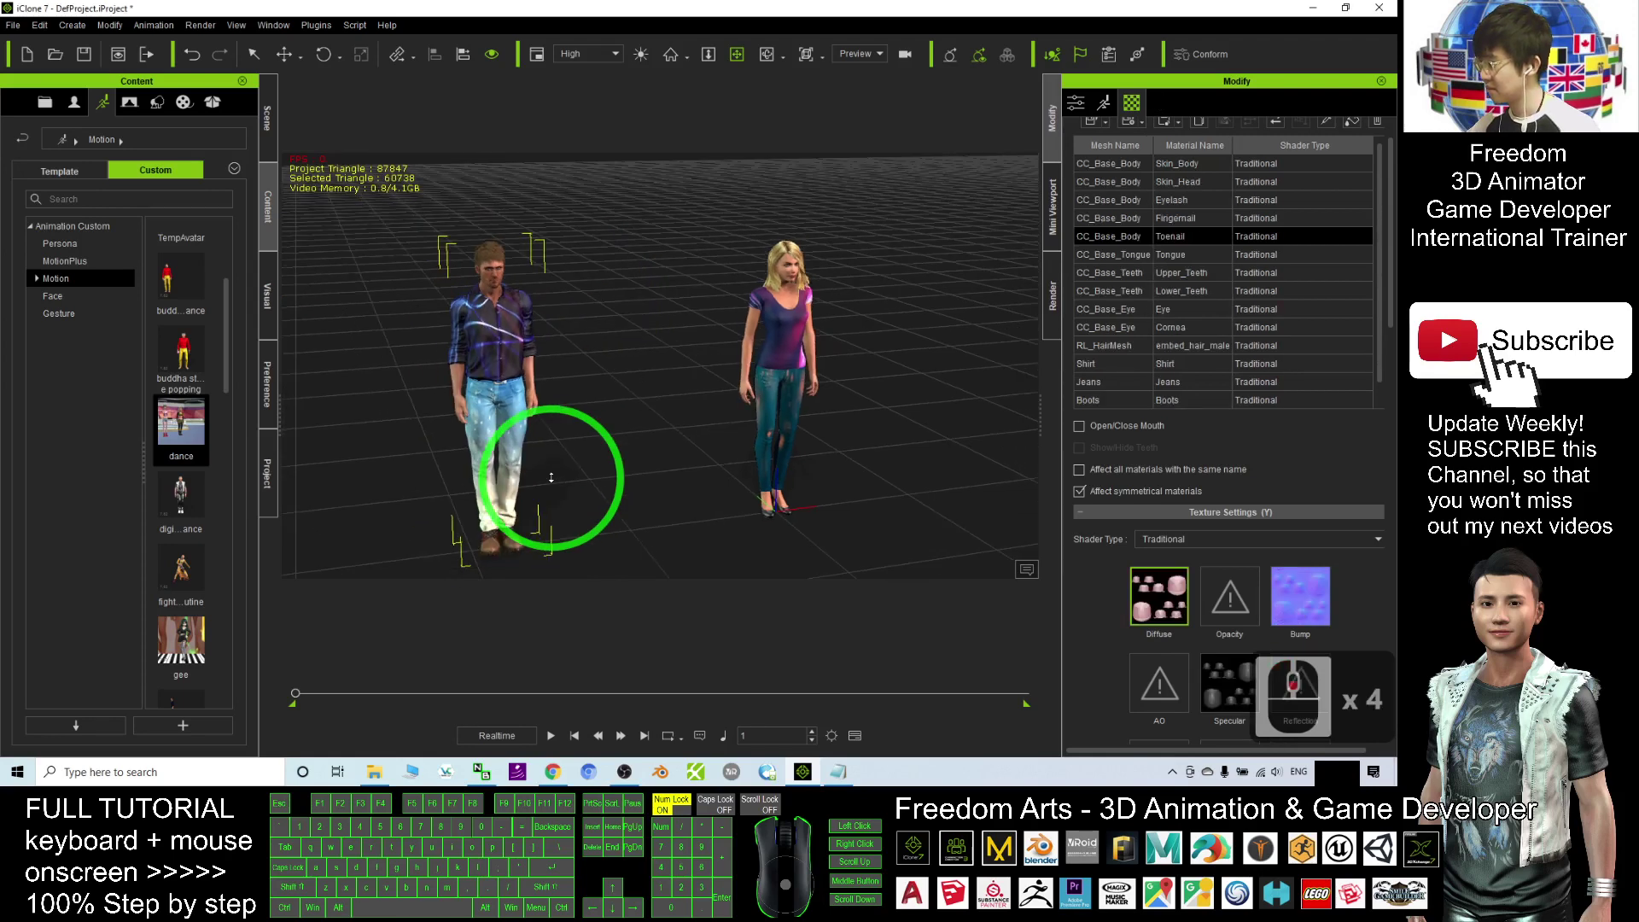
pyautogui.click(552, 736)
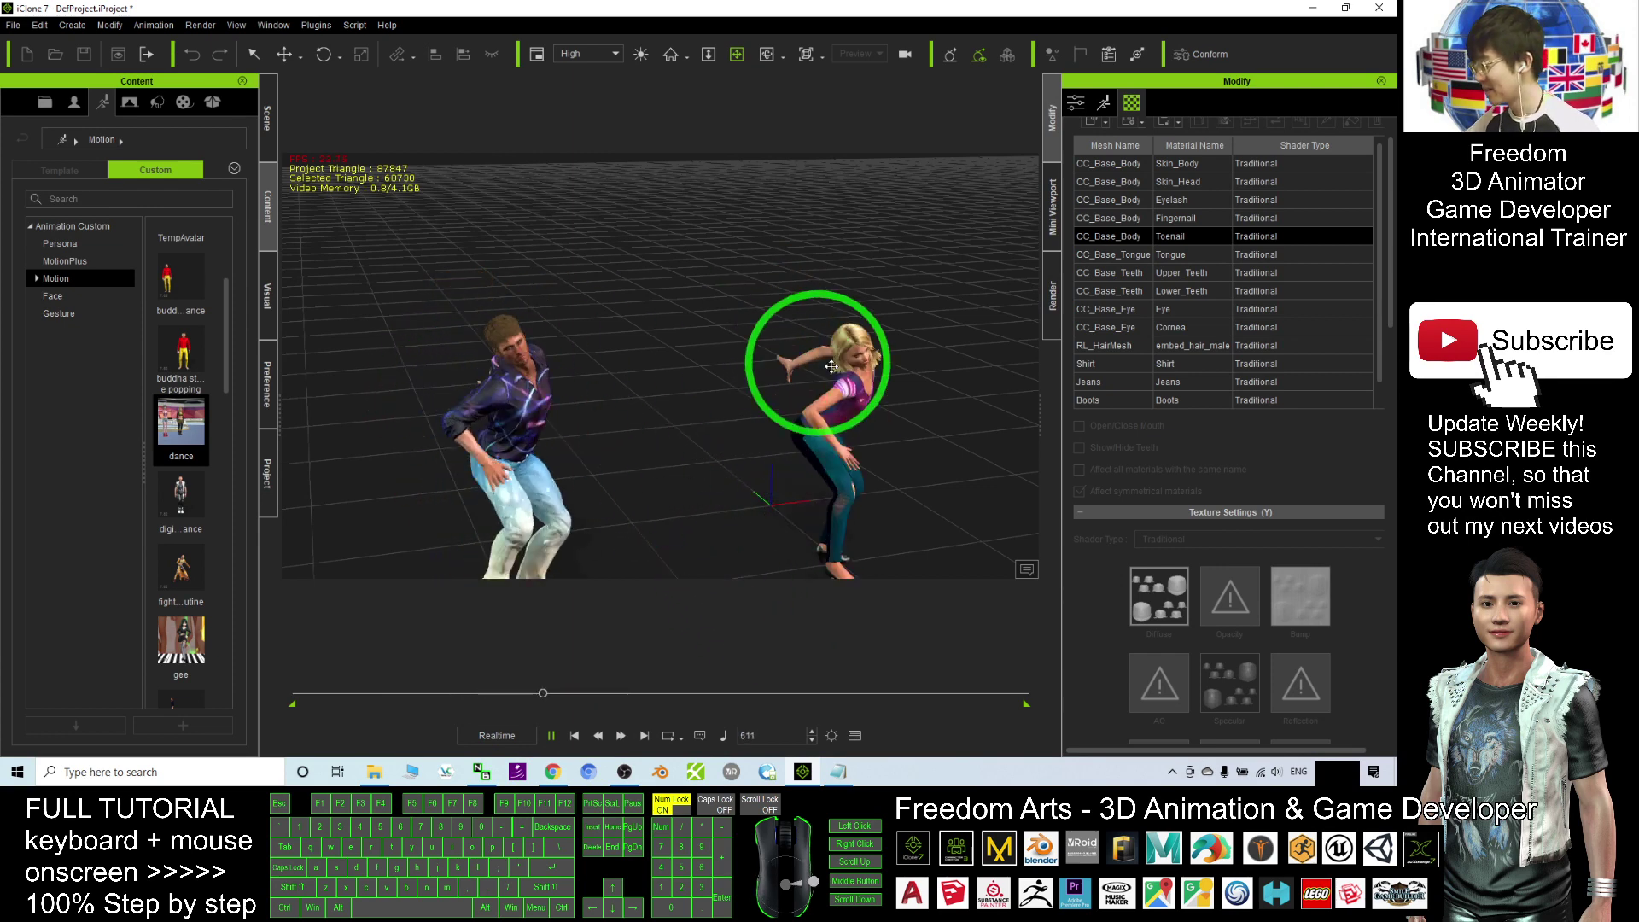
pyautogui.scroll(-1, 755, 461)
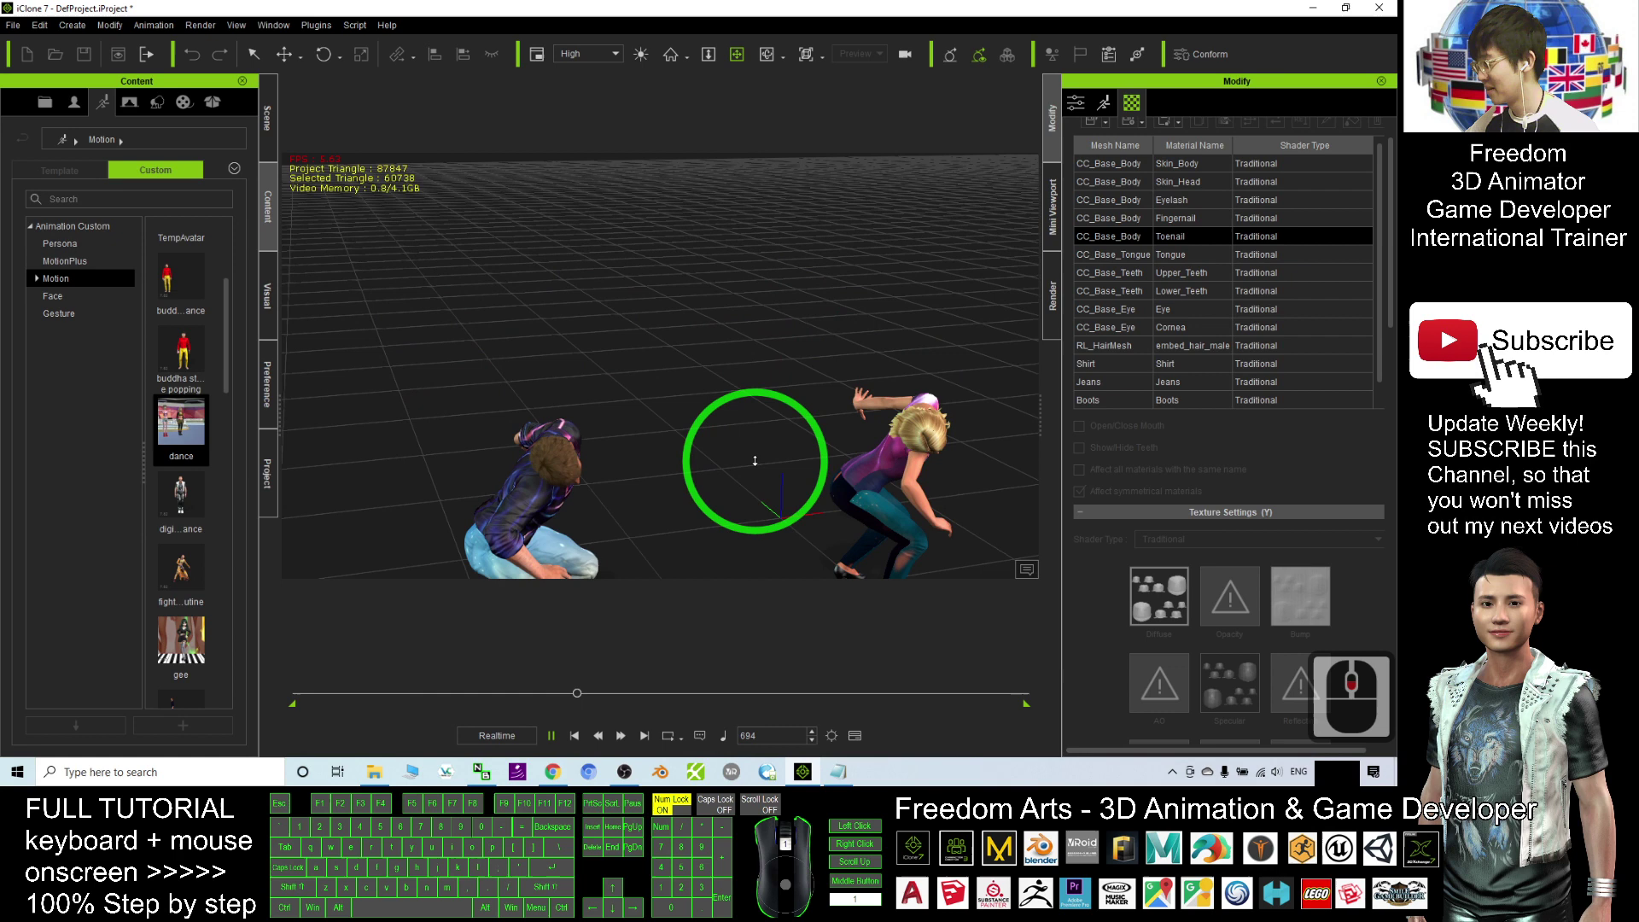
pyautogui.press('x')
pyautogui.moveTo(755, 461); pyautogui.dragTo(712, 419)
pyautogui.press('c')
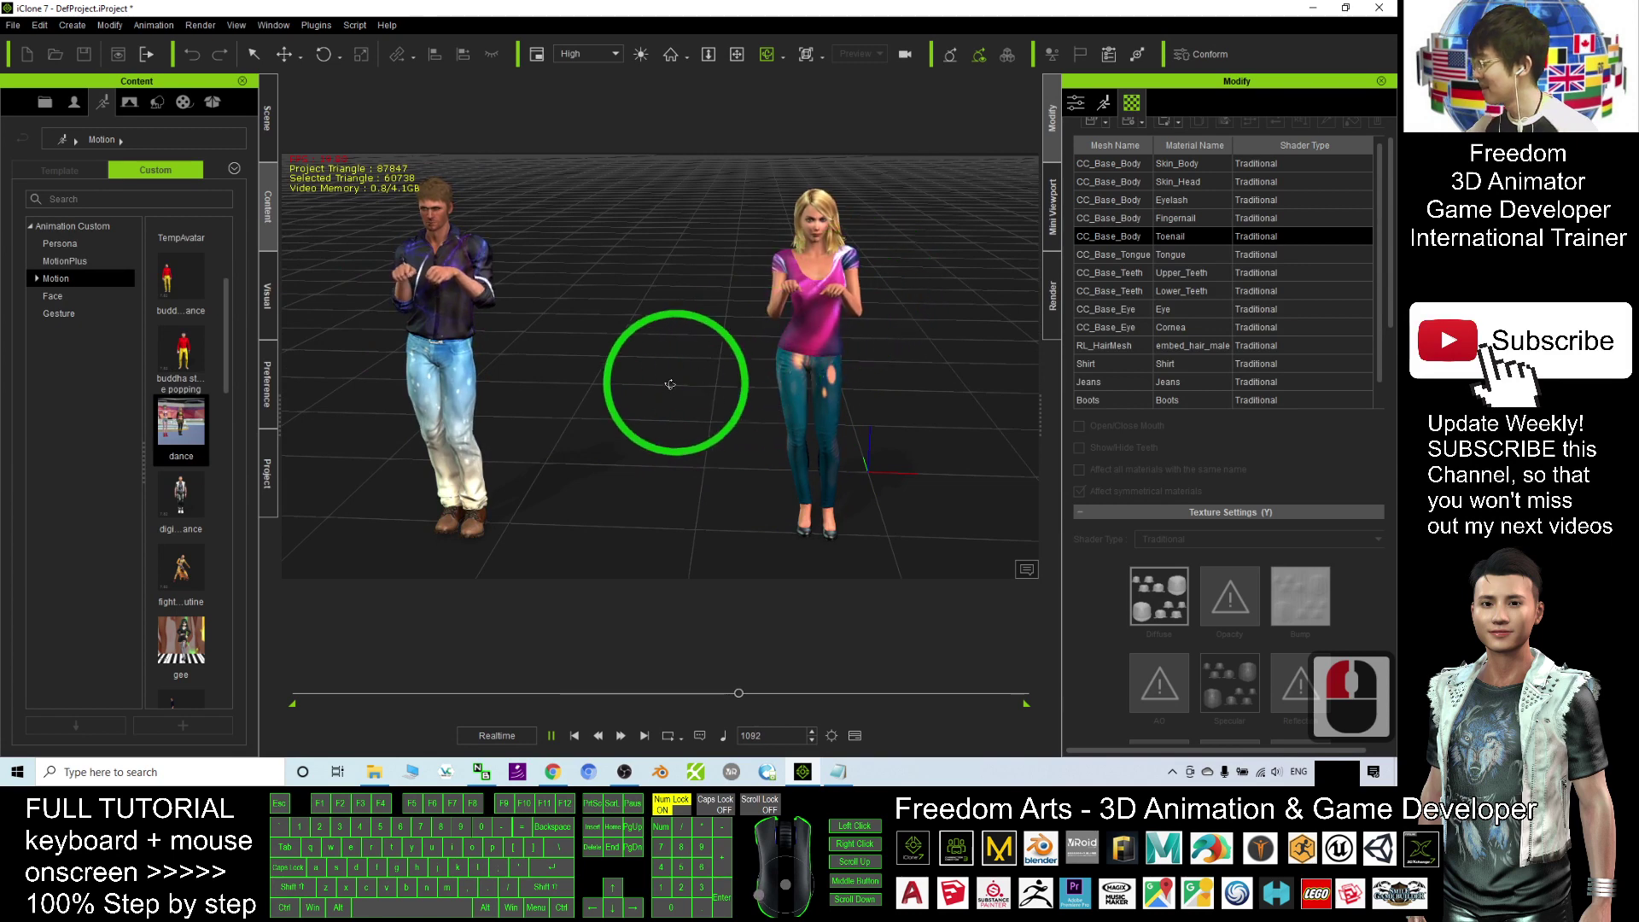
pyautogui.click(631, 425)
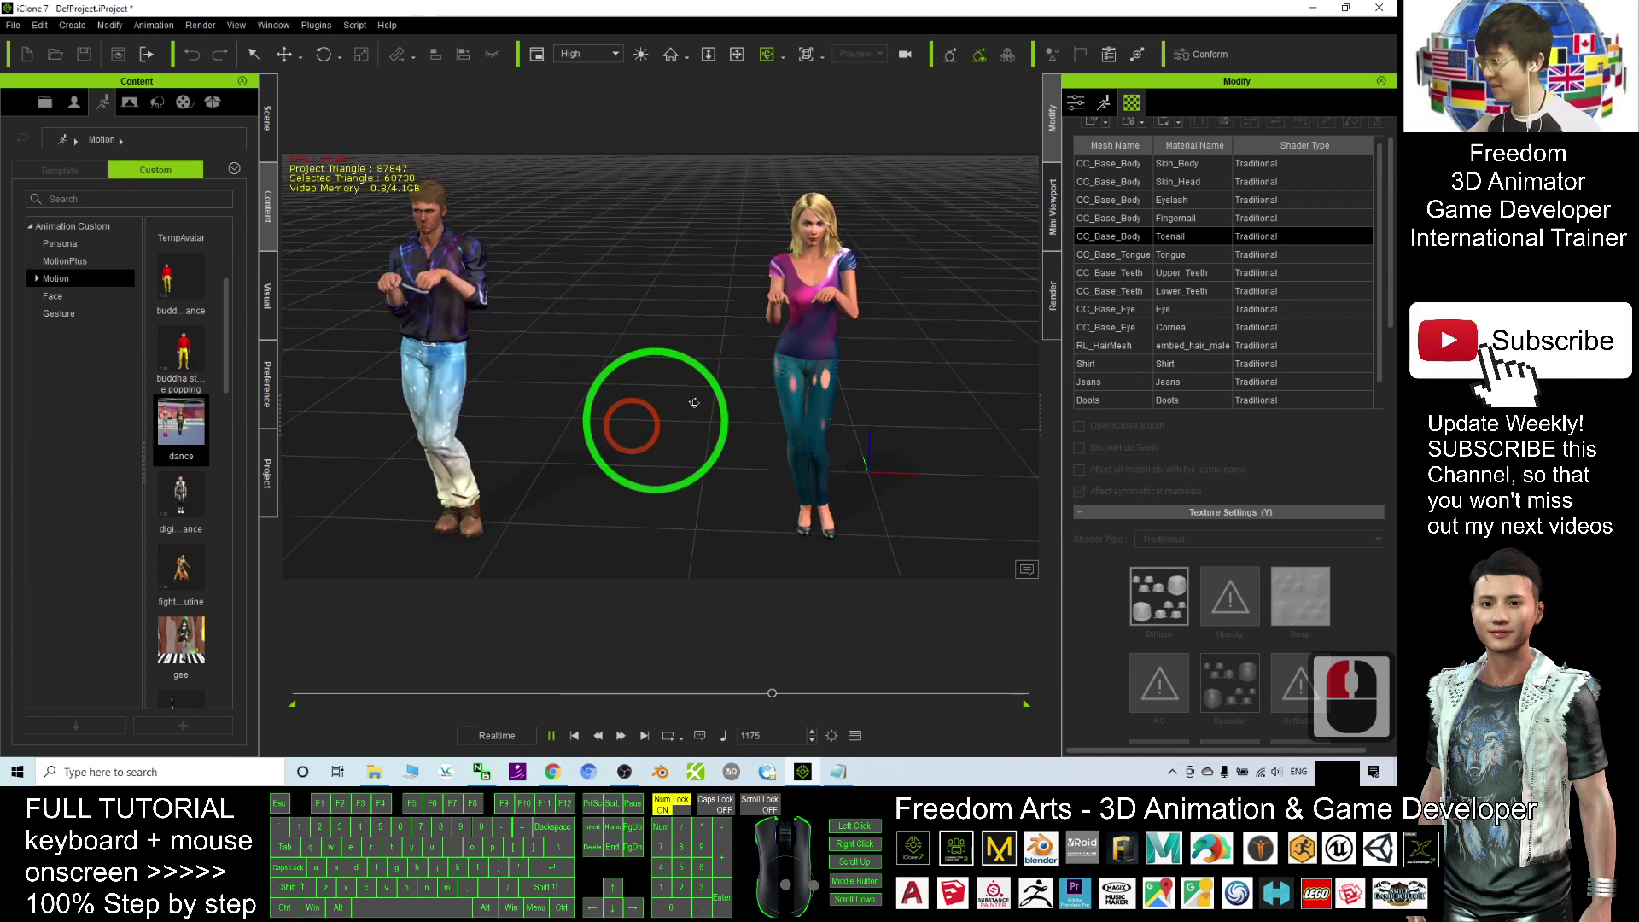
pyautogui.click(553, 735)
pyautogui.click(574, 736)
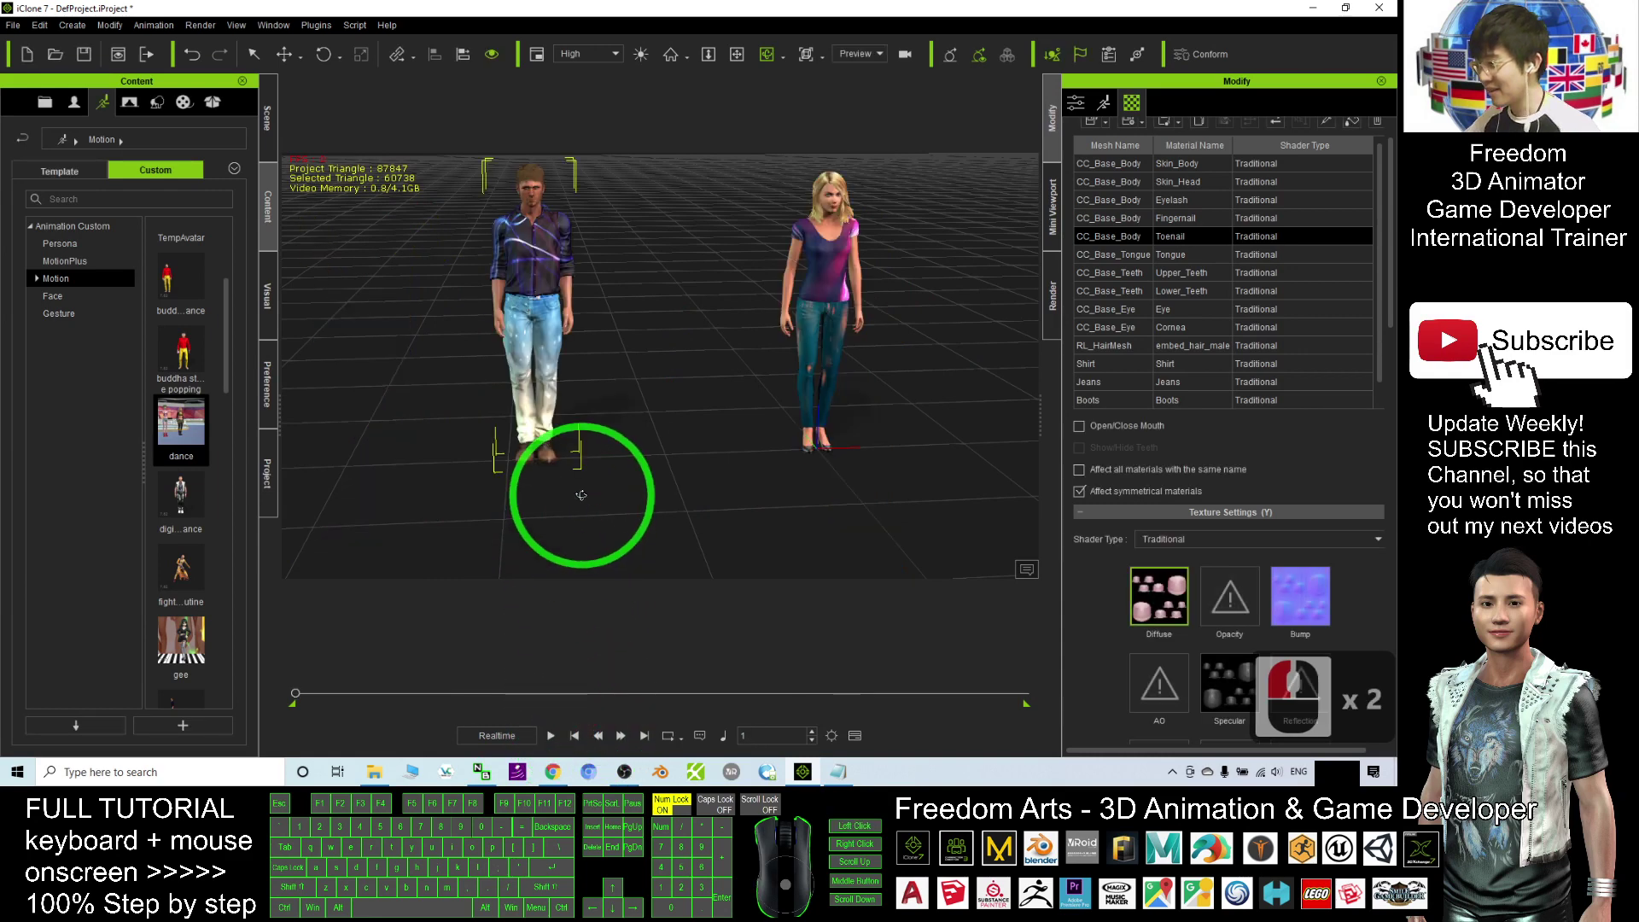
pyautogui.scroll(5, 677, 365)
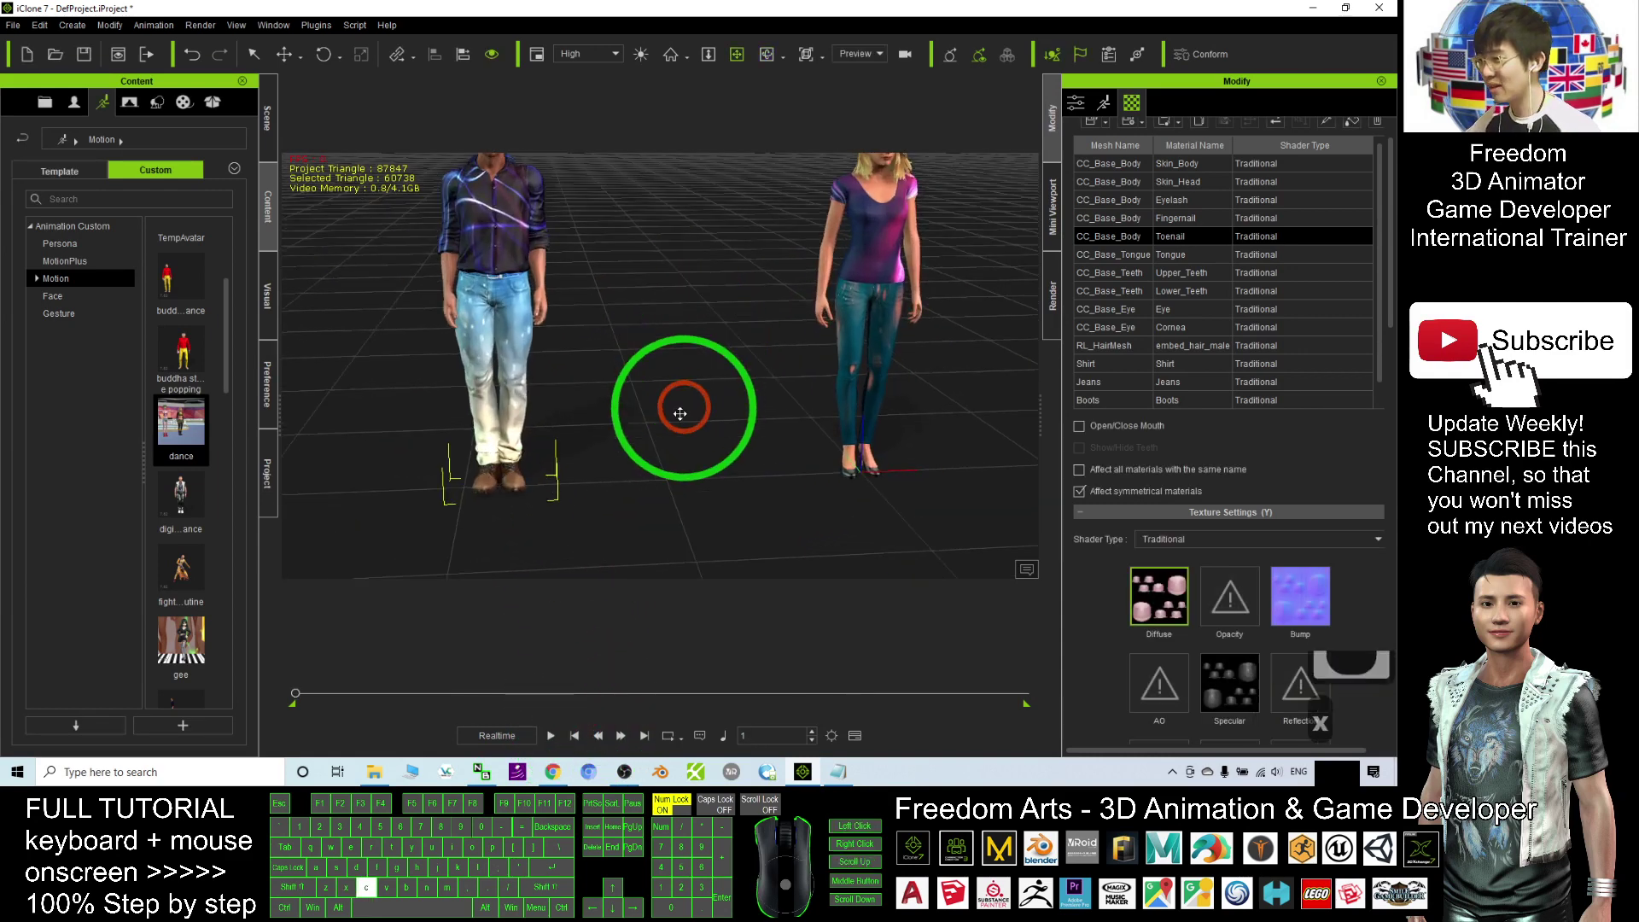
pyautogui.moveTo(679, 413); pyautogui.dragTo(715, 443)
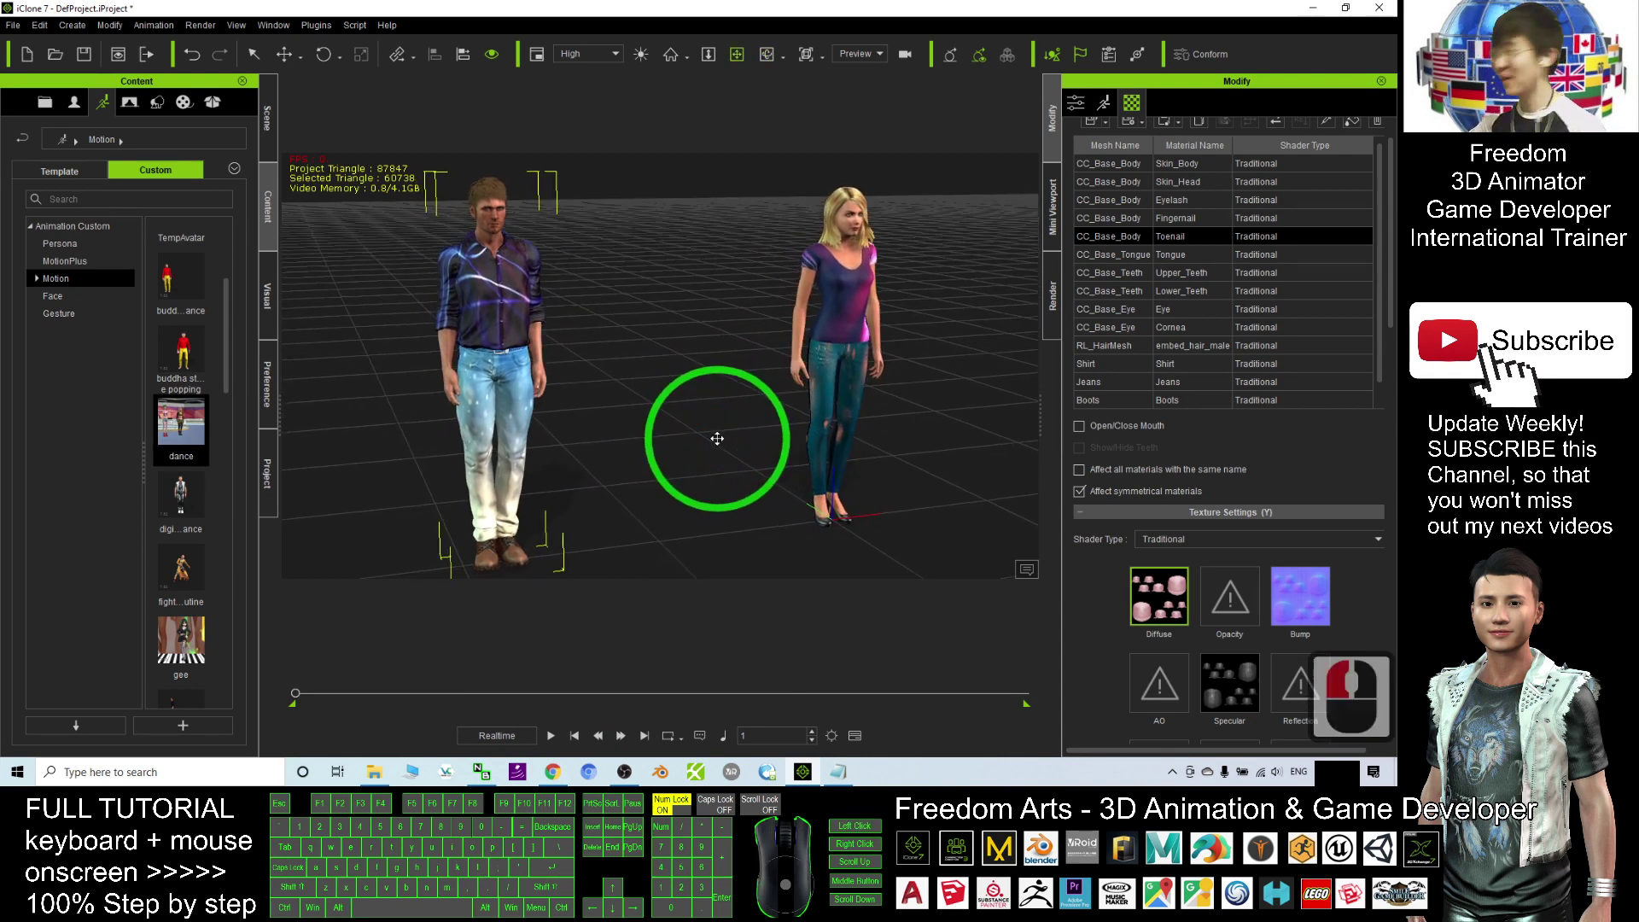
pyautogui.scroll(3, 716, 435)
pyautogui.scroll(1, 704, 448)
pyautogui.scroll(5, 688, 486)
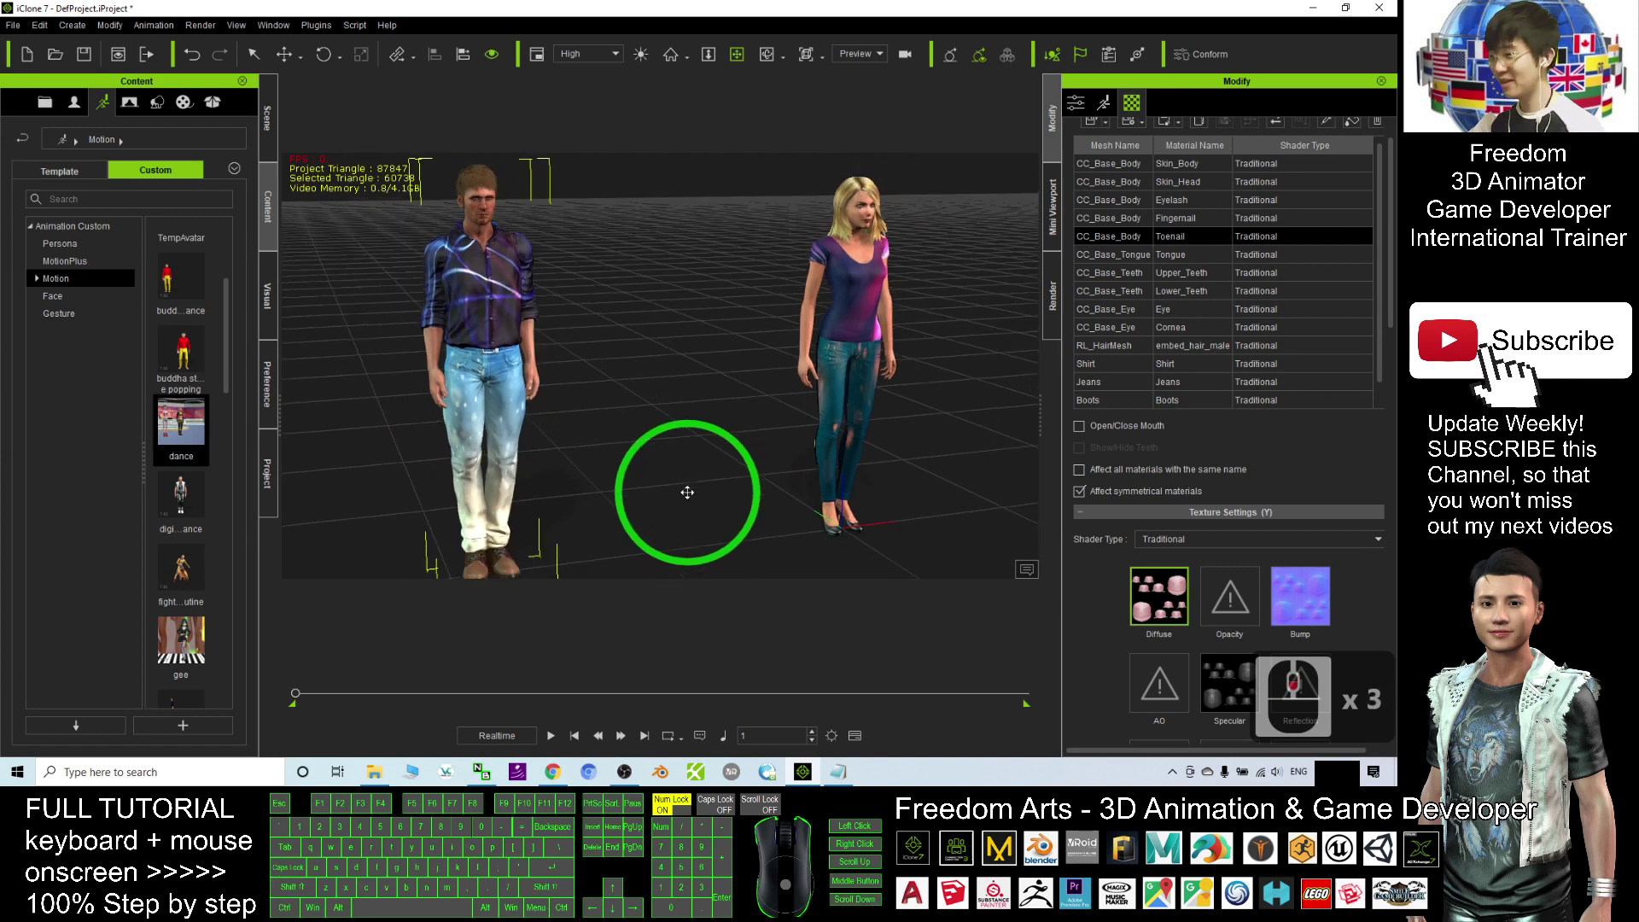